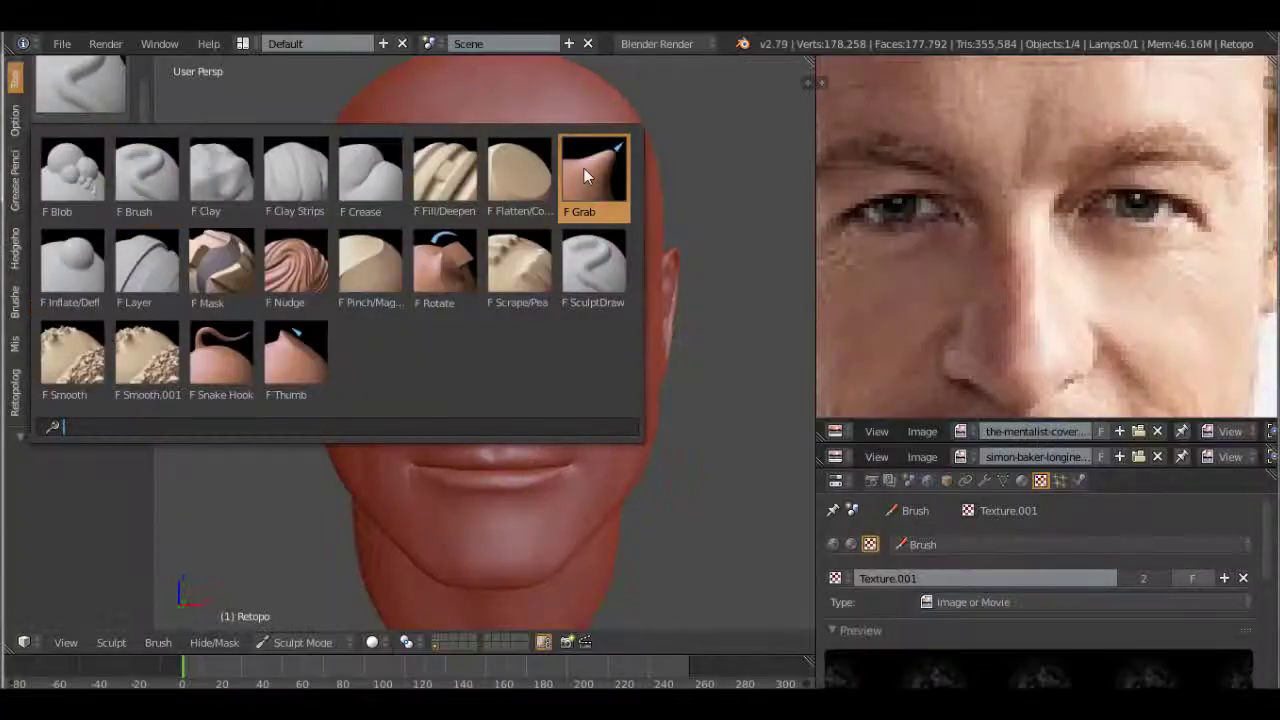
# Step: Select the Grab brush to reshape the bald head beside the reference photo
pyautogui.click(584, 170)
pyautogui.scroll(5, 513, 278)
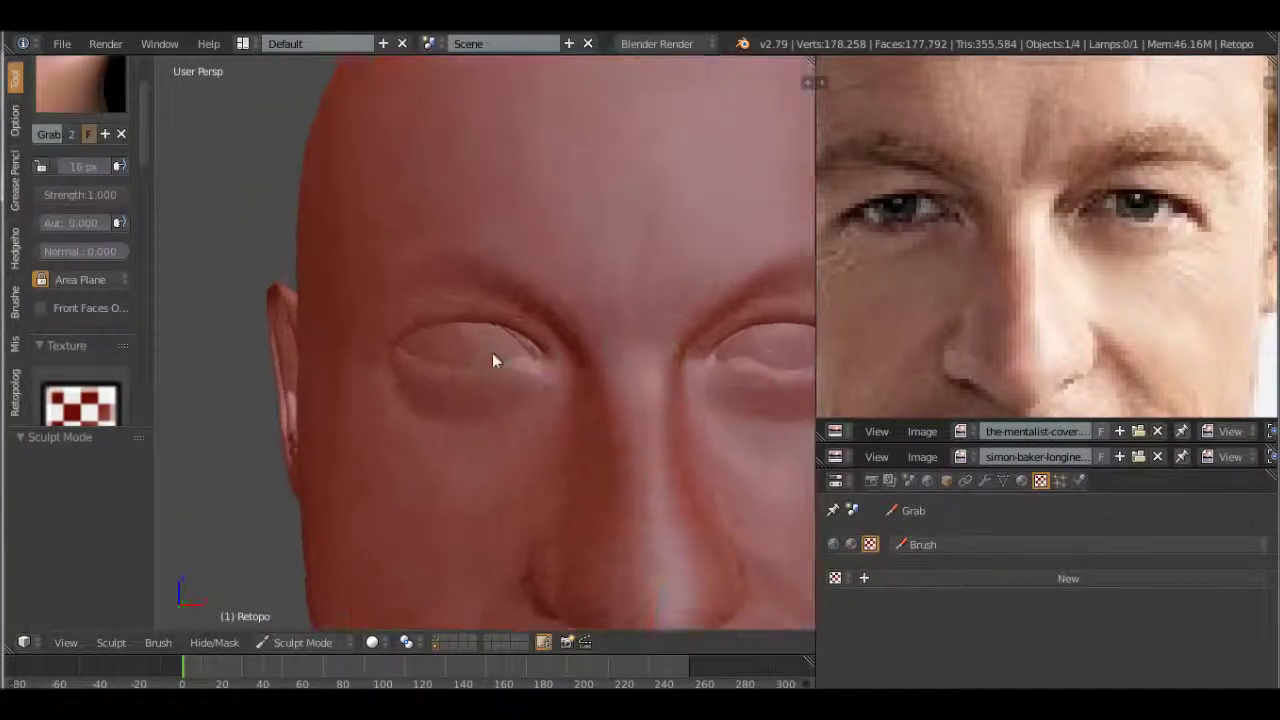
# Step: From a frontal view, pull the lower eyelid up and shift its inner corner
pyautogui.scroll(-5, 116, 302)
pyautogui.scroll(3, 450, 392)
pyautogui.moveTo(450, 392); pyautogui.dragTo(494, 386, button='middle')
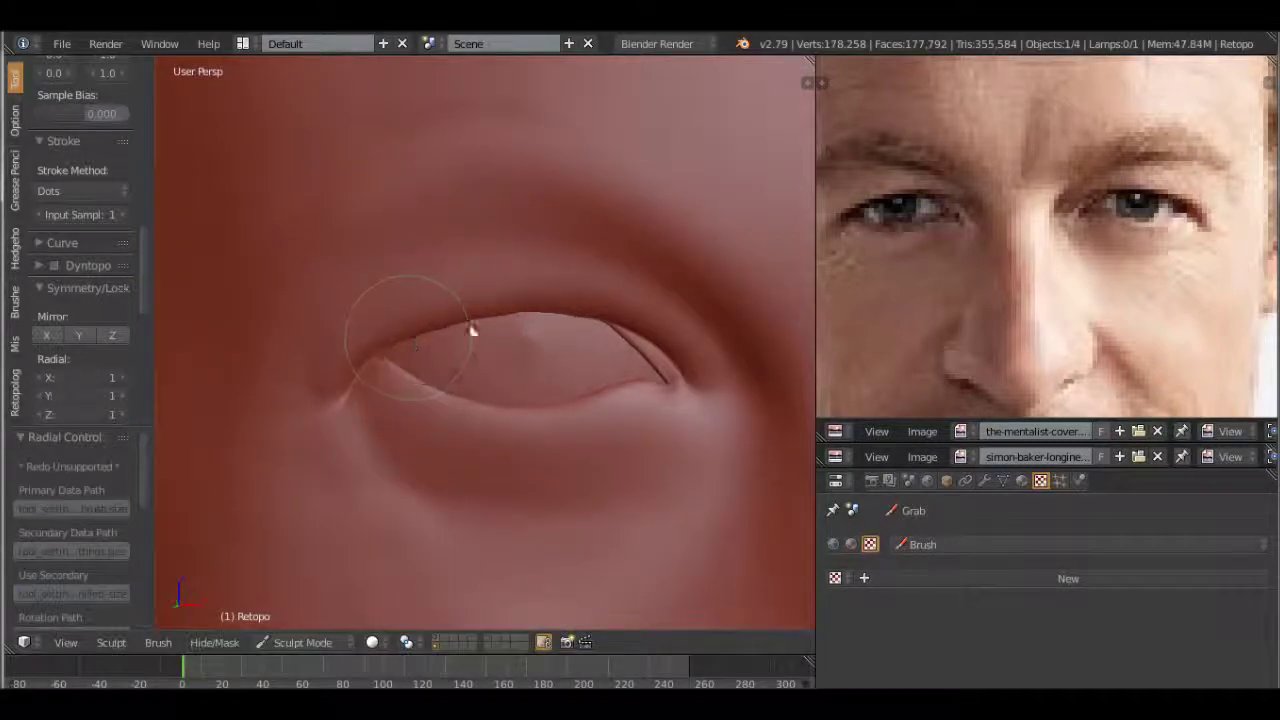
pyautogui.scroll(-3, 505, 325)
pyautogui.scroll(2, 513, 341)
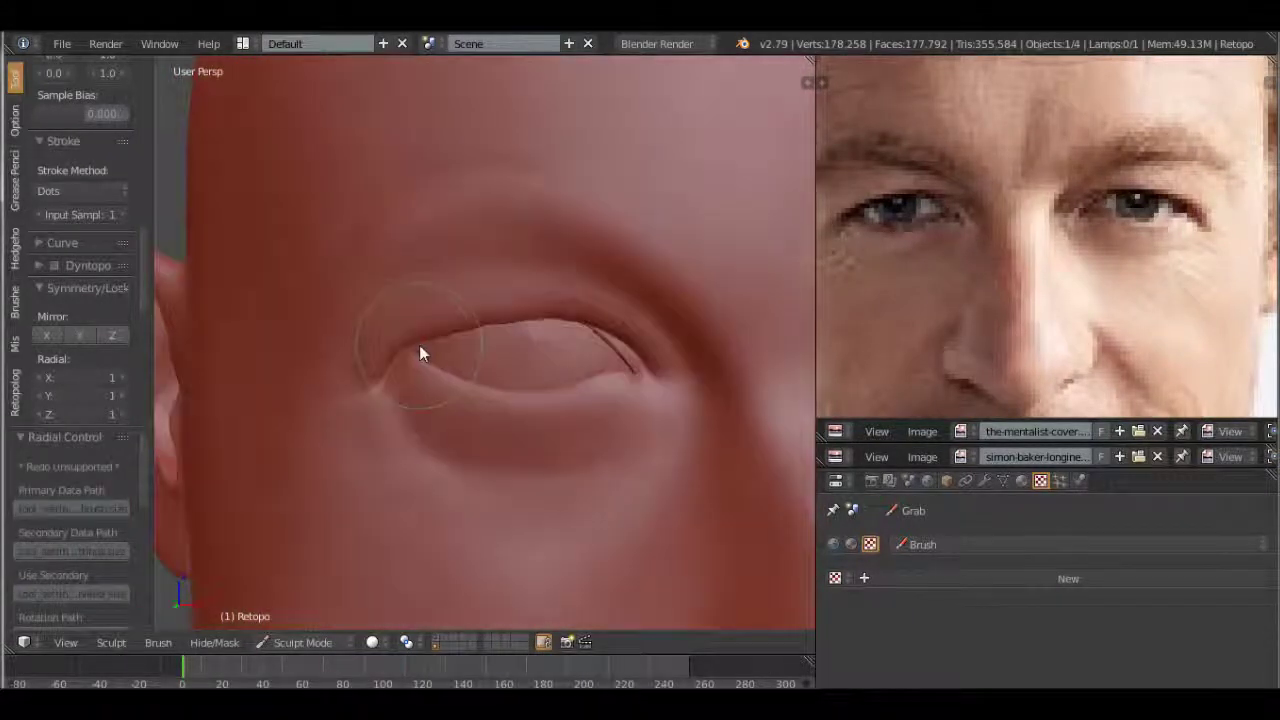
pyautogui.scroll(-4, 470, 370)
pyautogui.moveTo(481, 374); pyautogui.dragTo(547, 370, button='middle')
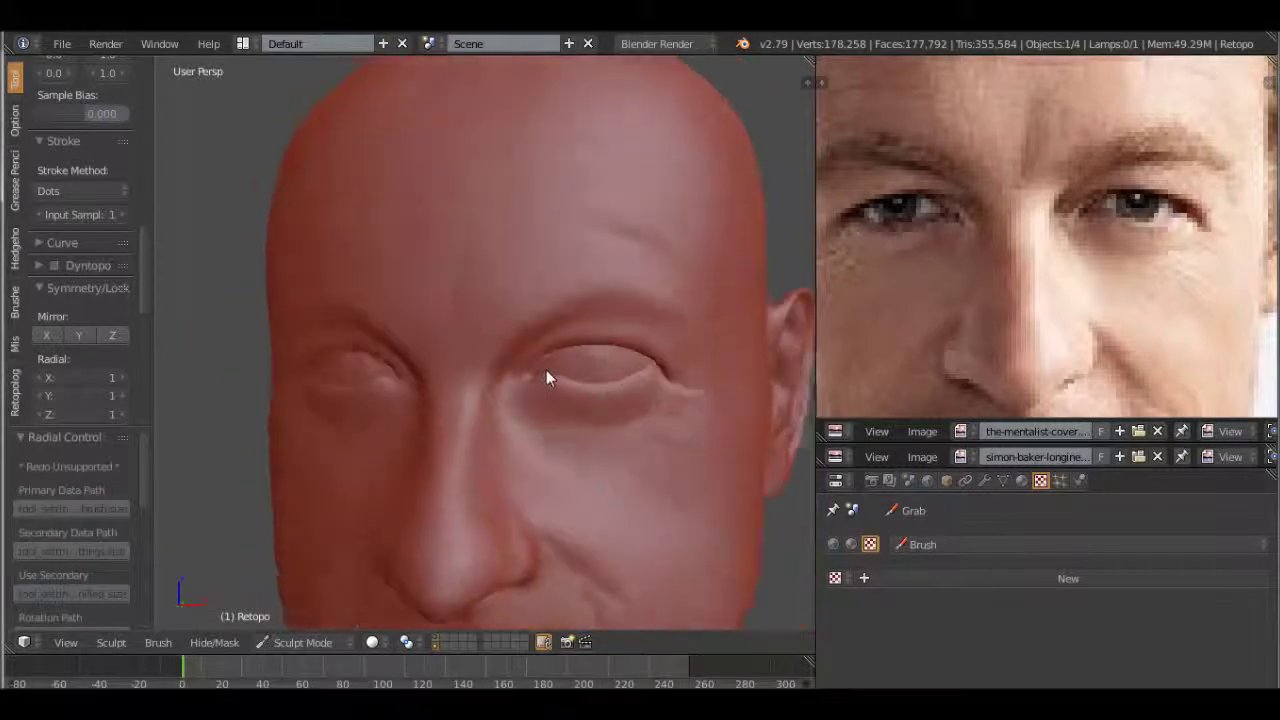
pyautogui.scroll(3, 650, 368)
pyautogui.scroll(2, 720, 366)
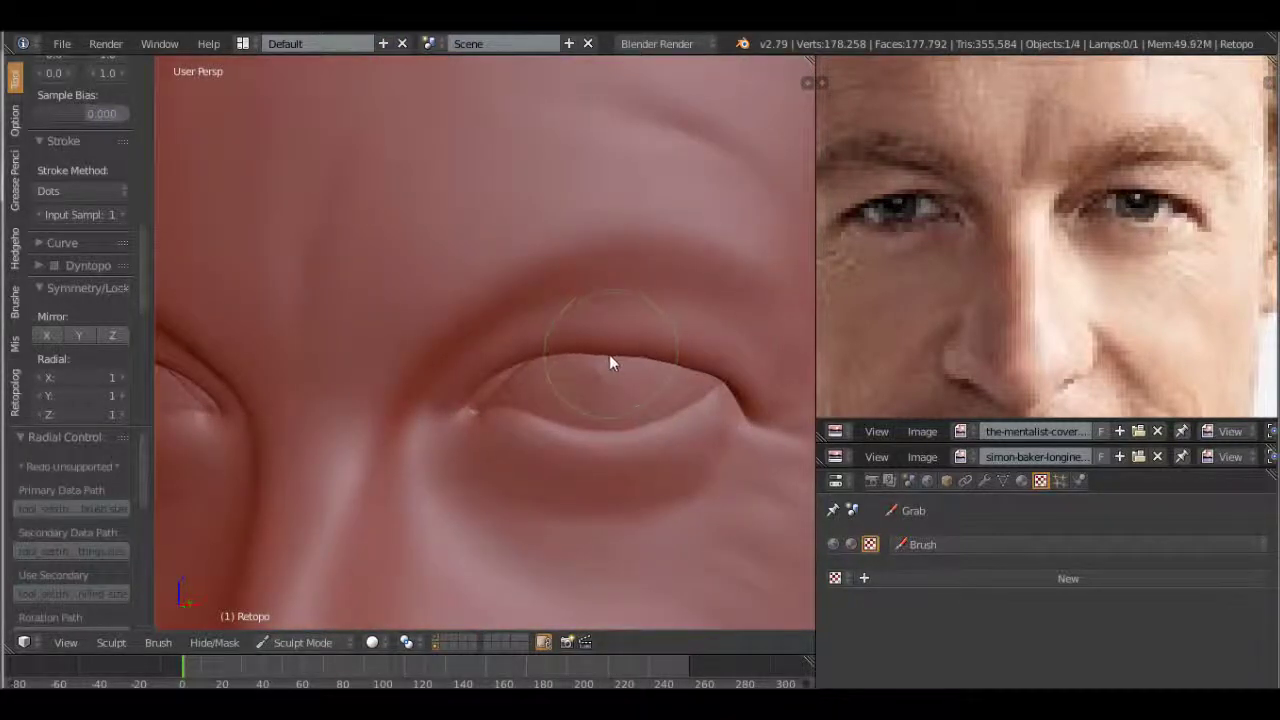
pyautogui.moveTo(609, 354); pyautogui.dragTo(565, 352)
pyautogui.scroll(-3, 597, 352)
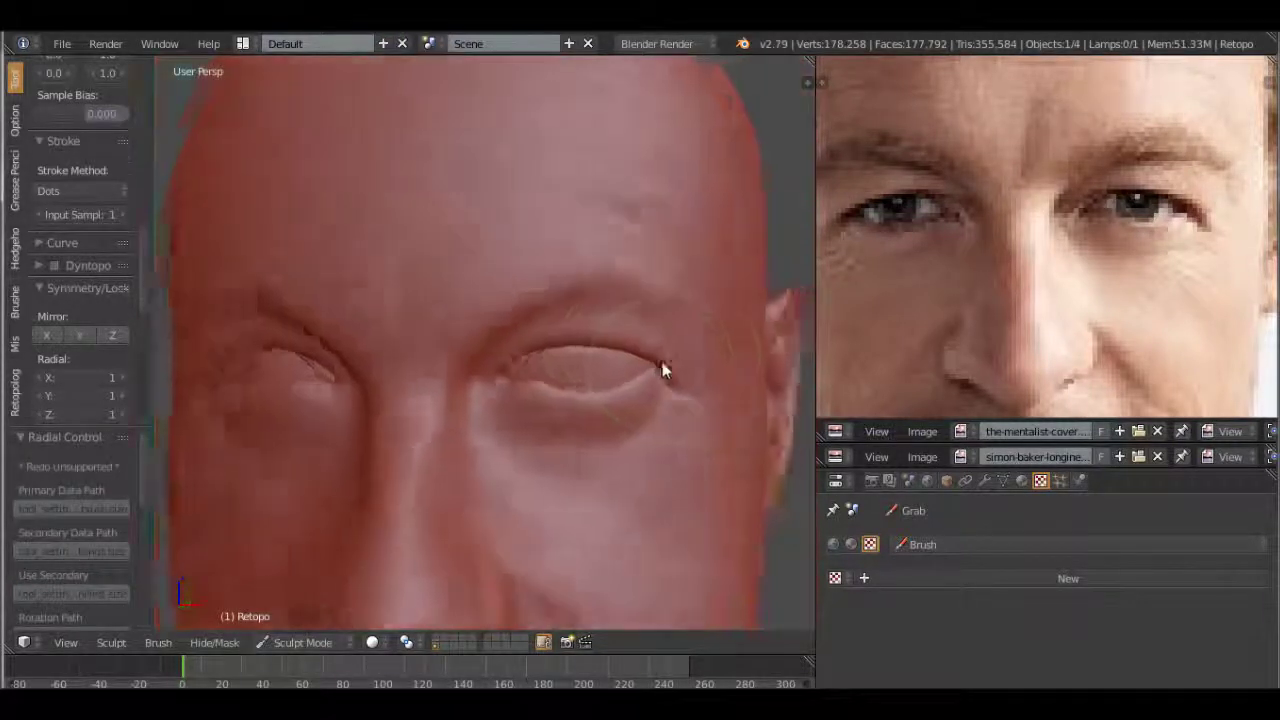
# Step: Orbit around the head to examine the other eye, nose and whole head
pyautogui.moveTo(663, 366); pyautogui.dragTo(514, 371, button='middle')
pyautogui.scroll(4, 514, 371)
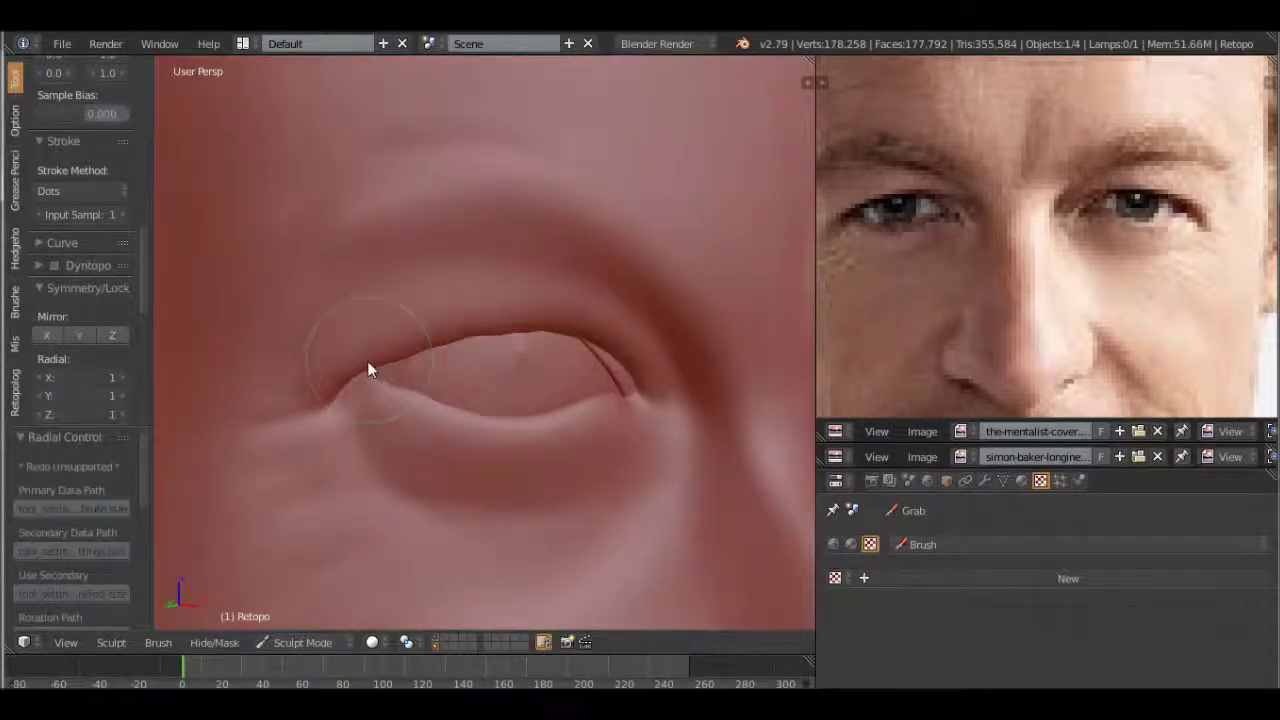
pyautogui.moveTo(427, 347); pyautogui.dragTo(550, 356, button='middle')
pyautogui.scroll(-4, 483, 360)
pyautogui.scroll(3, 550, 356)
pyautogui.scroll(1, 467, 347)
pyautogui.moveTo(467, 347)
pyautogui.mouseDown(button='middle')
pyautogui.moveTo(410, 355)
pyautogui.moveTo(476, 347)
pyautogui.mouseUp(button='middle')
pyautogui.scroll(-3, 529, 386)
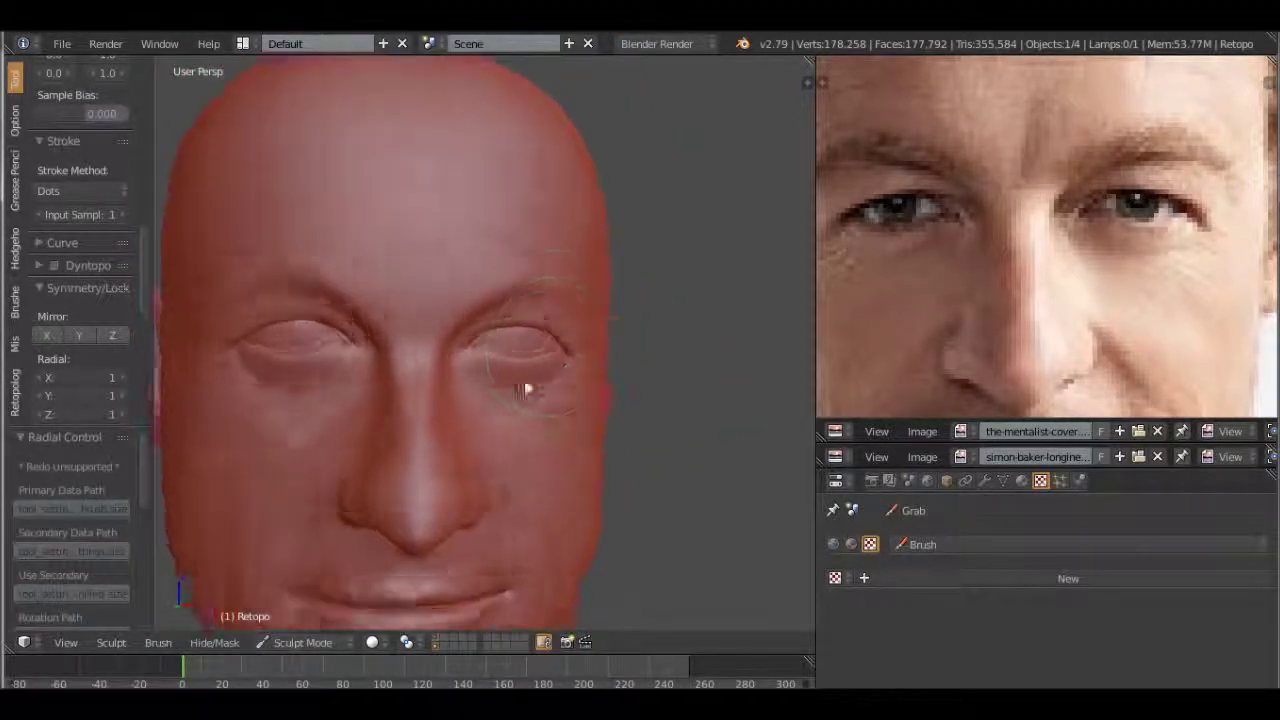
pyautogui.scroll(4, 429, 386)
pyautogui.scroll(2, 443, 389)
pyautogui.scroll(2, 443, 389)
pyautogui.scroll(-1, 337, 363)
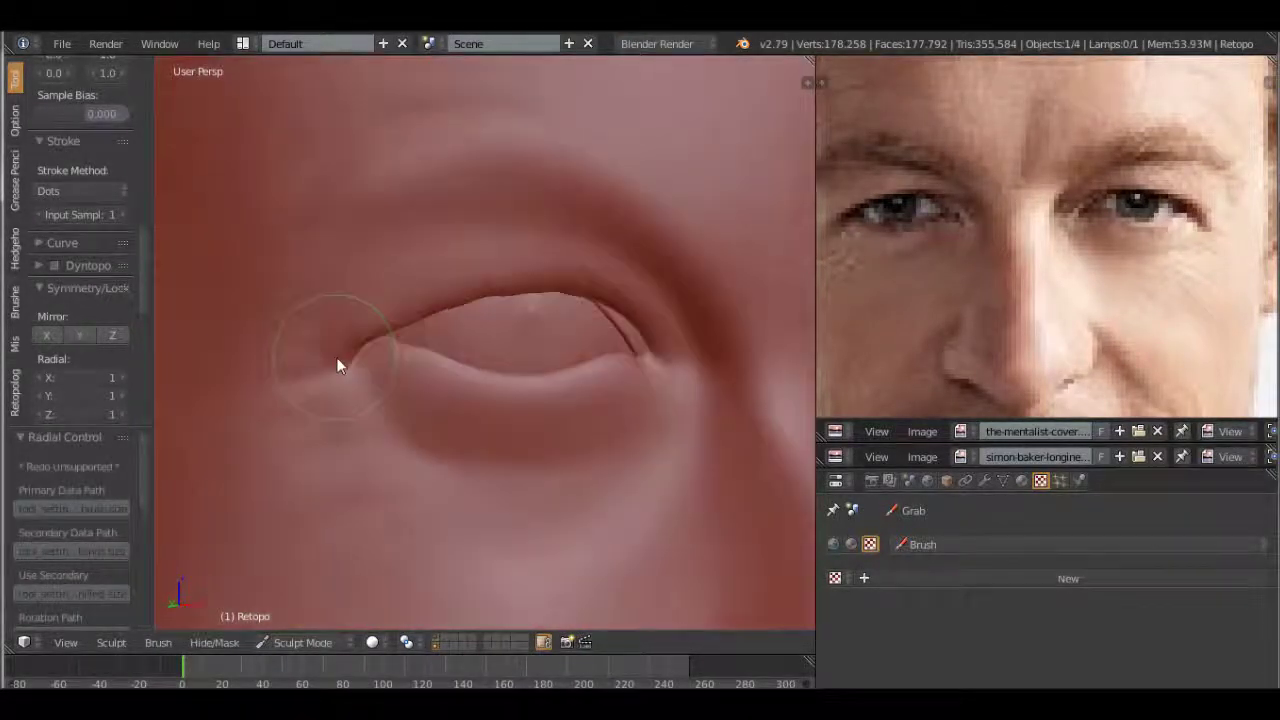
pyautogui.scroll(-2, 349, 320)
pyautogui.scroll(-3, 355, 335)
pyautogui.scroll(1, 614, 366)
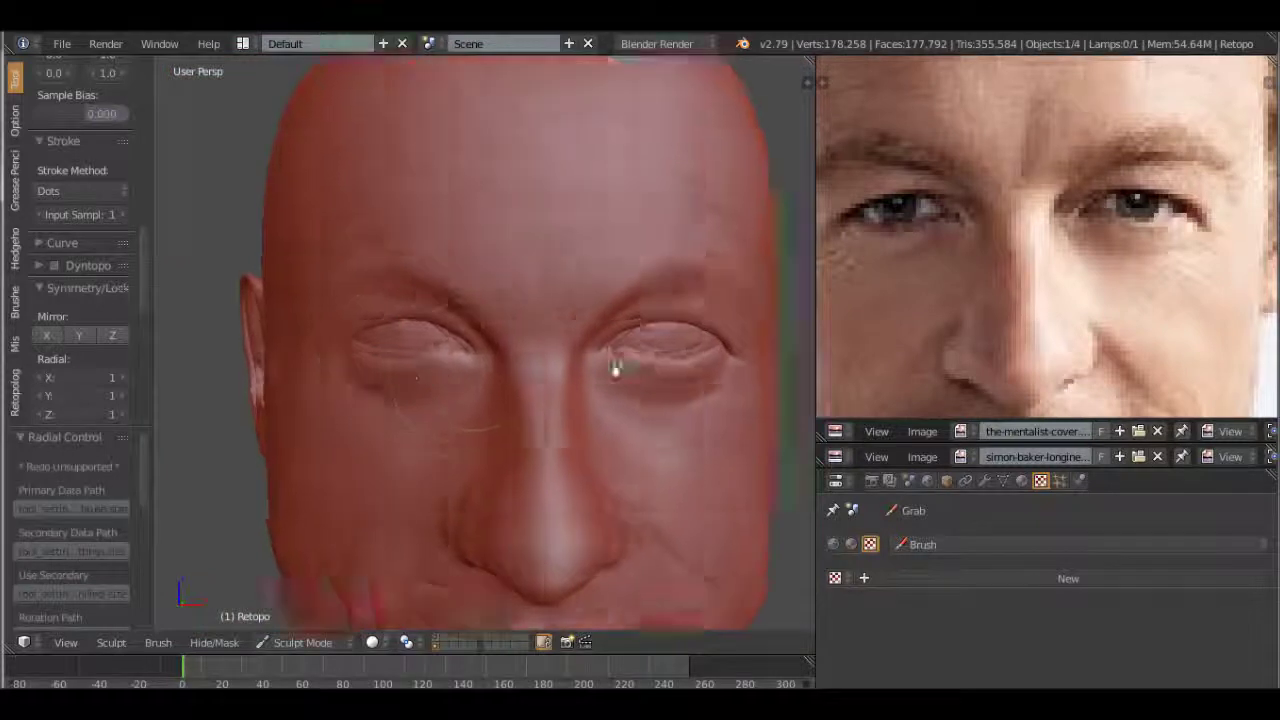
pyautogui.moveTo(614, 366); pyautogui.dragTo(551, 360, button='middle')
pyautogui.scroll(3, 531, 368)
pyautogui.scroll(-1, 527, 370)
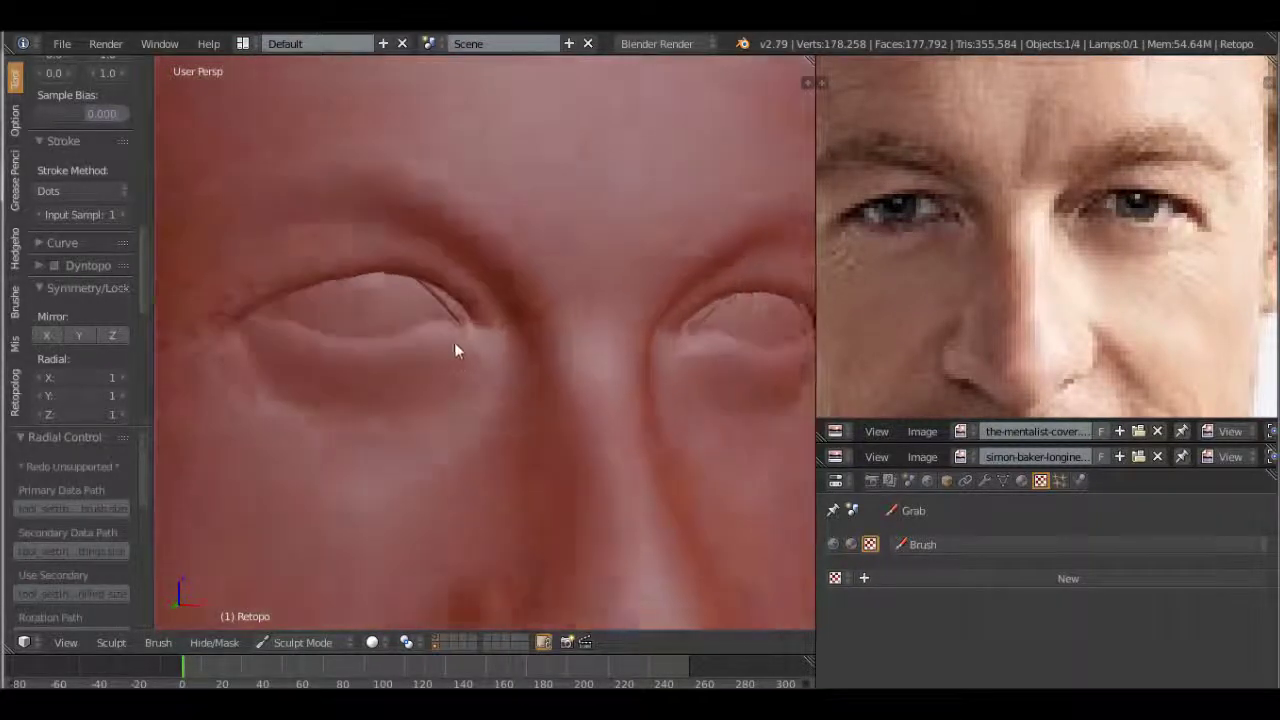
pyautogui.scroll(2, 470, 349)
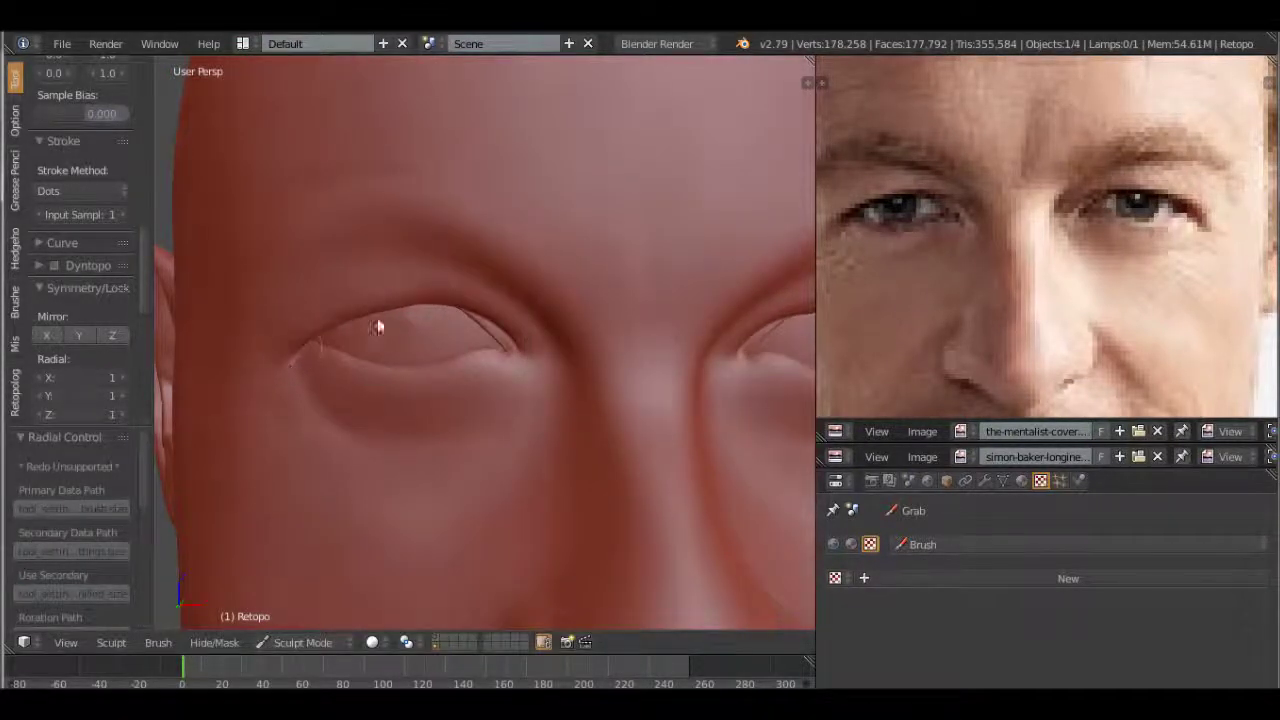
pyautogui.scroll(-3, 472, 366)
pyautogui.scroll(3, 403, 357)
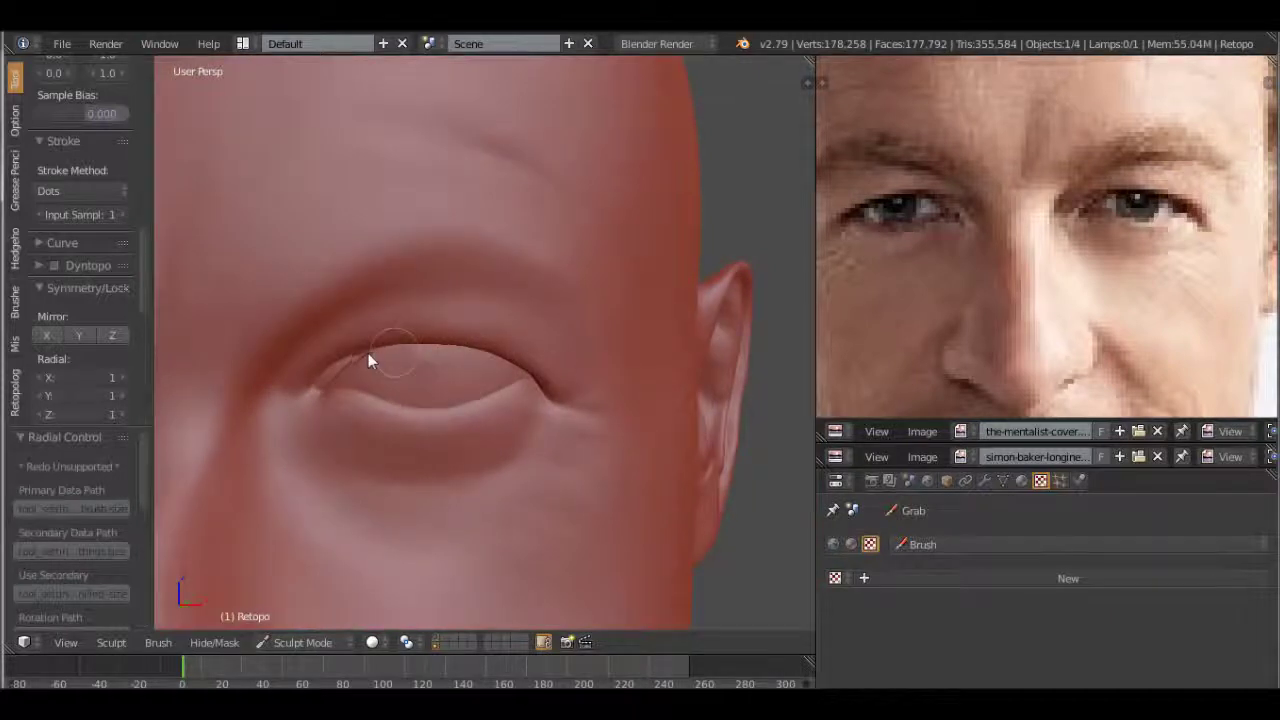
# Step: Set the Grab brush radius to 51 for the eyelid work
pyautogui.moveTo(551, 397); pyautogui.dragTo(444, 374, button='middle')
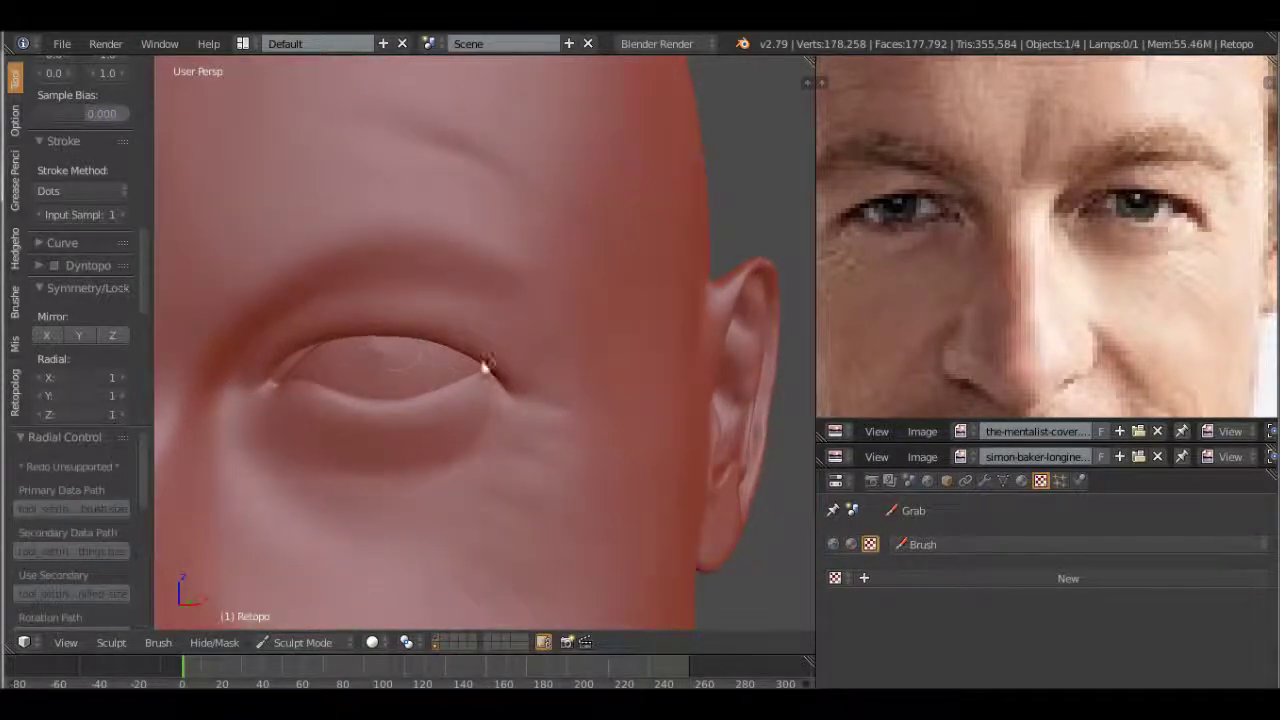
pyautogui.scroll(-3, 451, 350)
pyautogui.scroll(-2, 558, 406)
pyautogui.scroll(1, 561, 405)
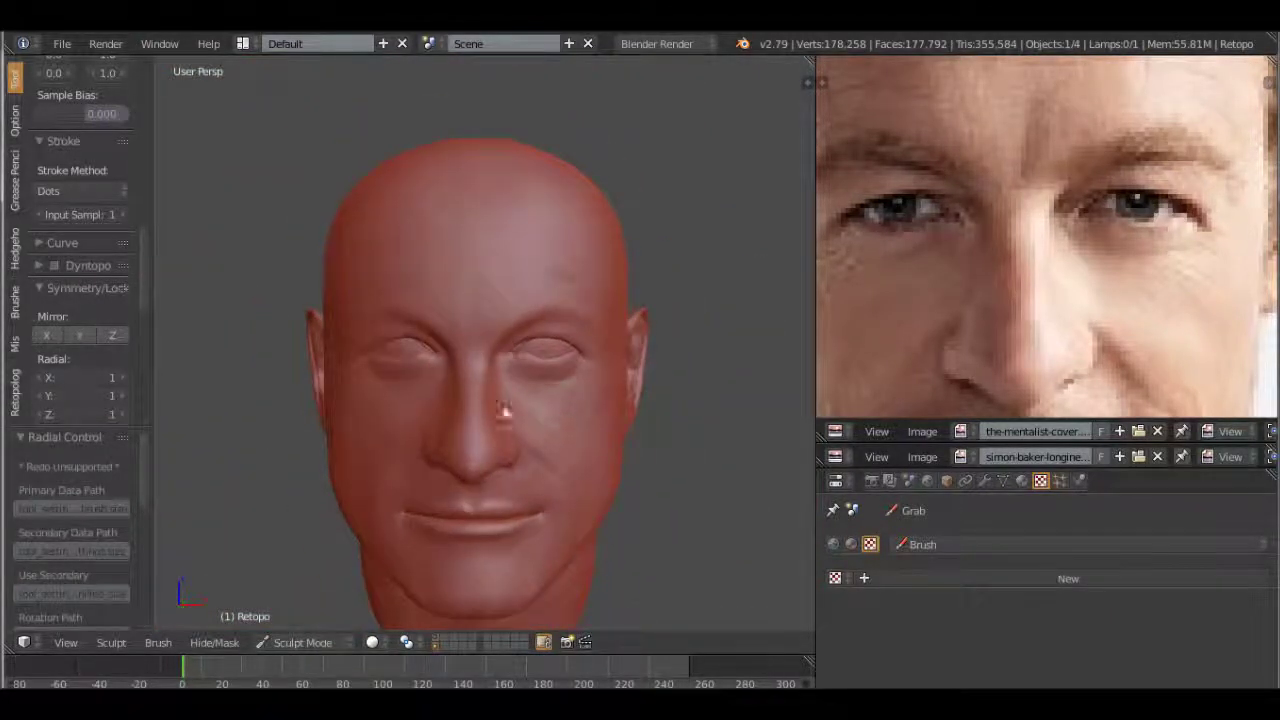
pyautogui.scroll(2, 429, 398)
pyautogui.scroll(2, 441, 392)
pyautogui.scroll(1, 391, 344)
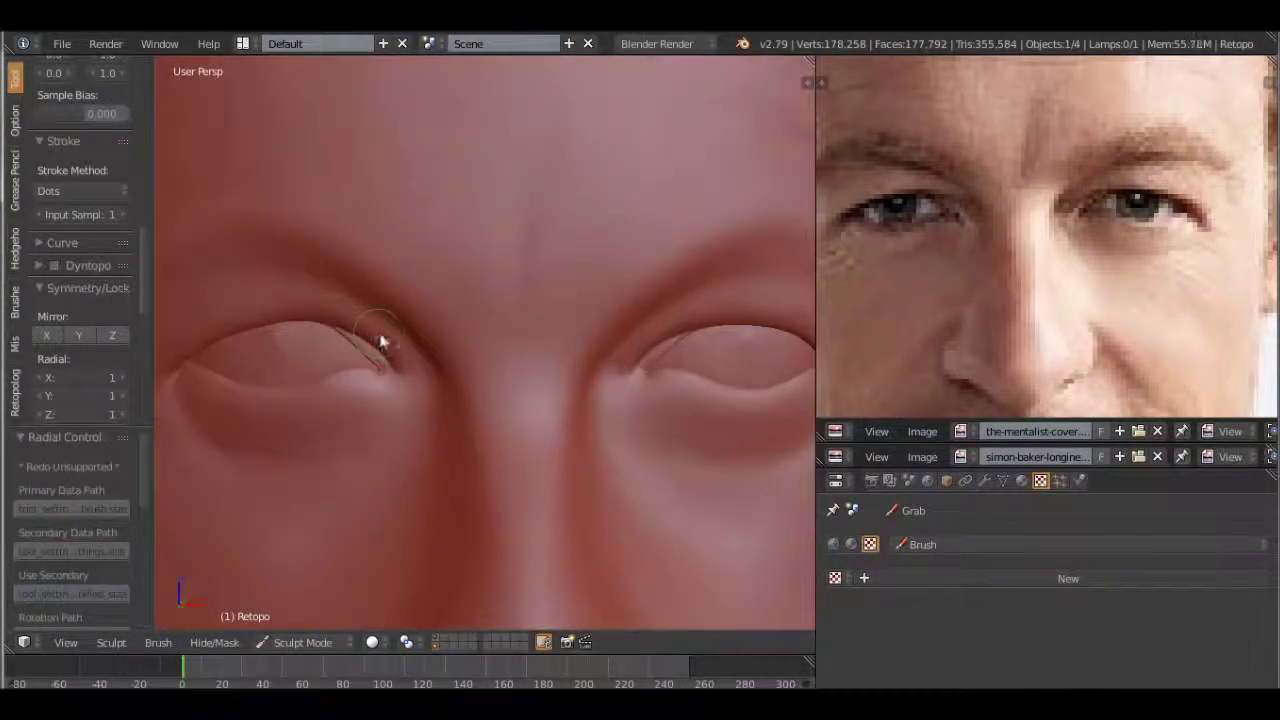
pyautogui.scroll(2, 390, 332)
pyautogui.scroll(1, 460, 340)
pyautogui.press('f')
pyautogui.click(498, 339)
pyautogui.moveTo(498, 339); pyautogui.dragTo(505, 341, button='middle')
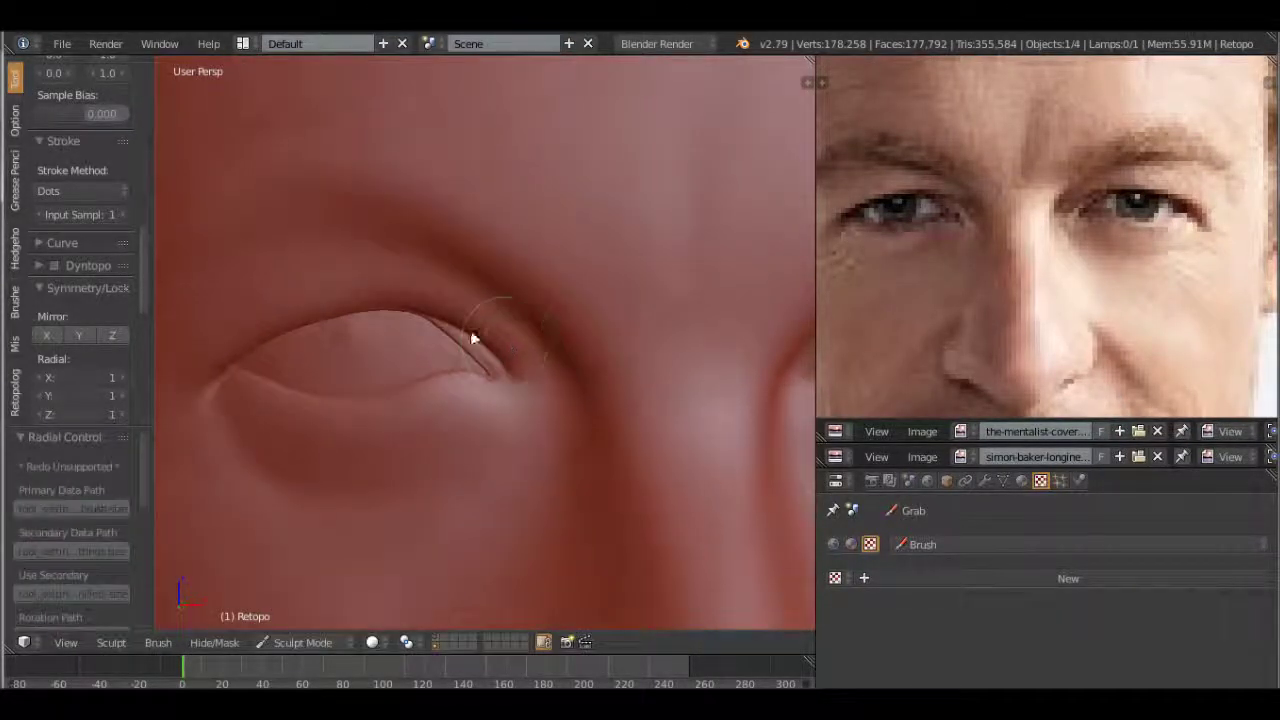
# Step: Zoom over the reshaped eyelids and orbit back to a frontal view of the head
pyautogui.scroll(-2, 470, 326)
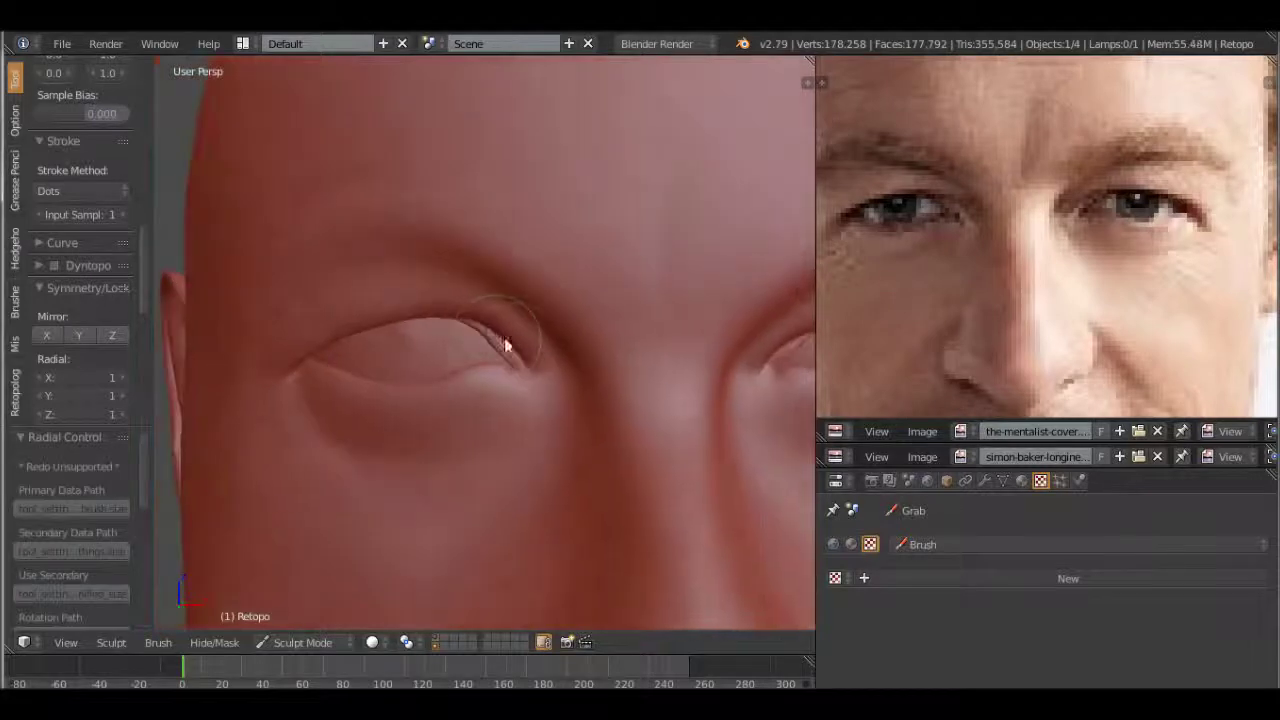
pyautogui.scroll(-2, 513, 380)
pyautogui.scroll(3, 523, 385)
pyautogui.scroll(2, 509, 386)
pyautogui.scroll(-3, 400, 380)
pyautogui.scroll(2, 500, 390)
pyautogui.scroll(1, 346, 369)
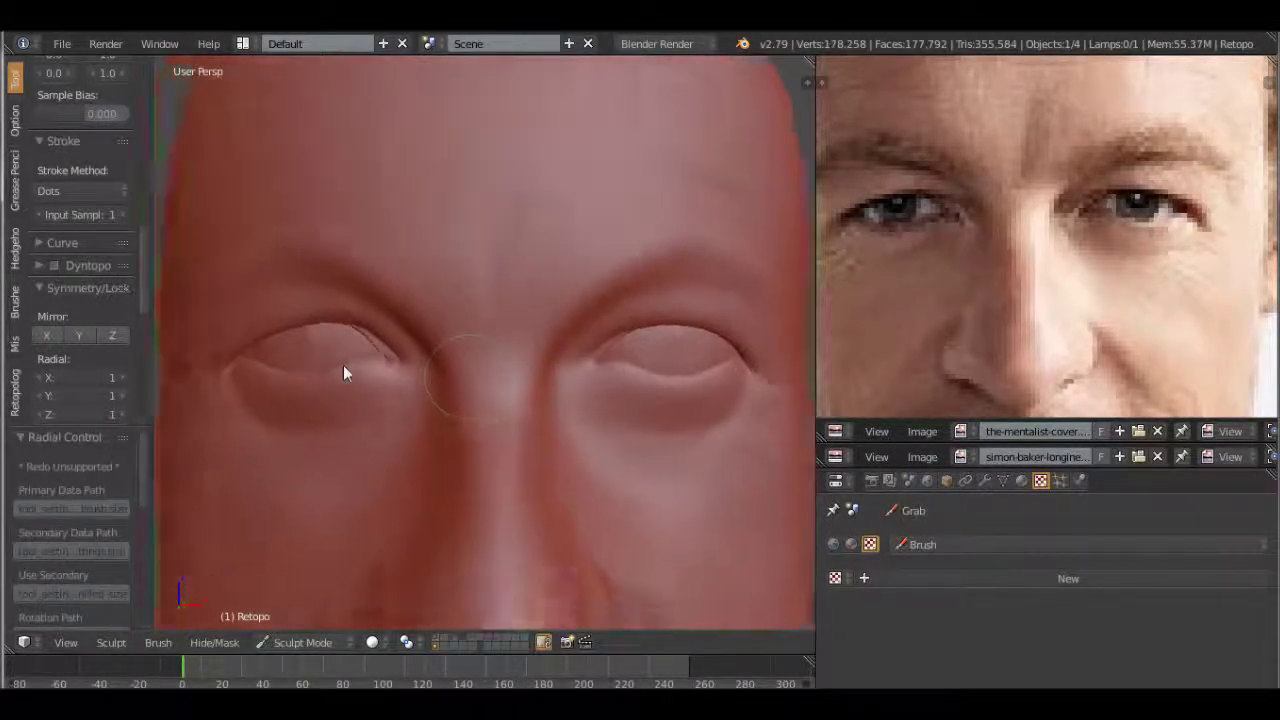
pyautogui.scroll(2, 394, 357)
pyautogui.scroll(-1, 400, 384)
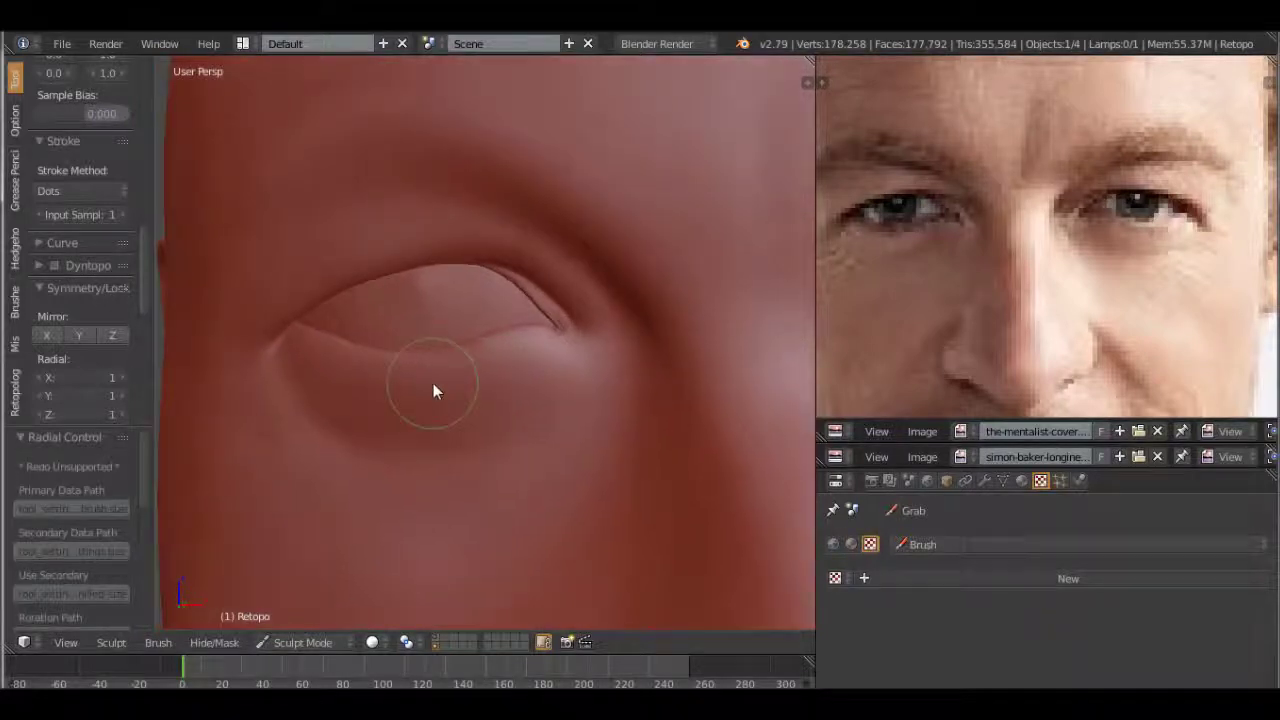
pyautogui.scroll(-1, 433, 386)
pyautogui.scroll(-3, 540, 330)
pyautogui.scroll(1, 592, 405)
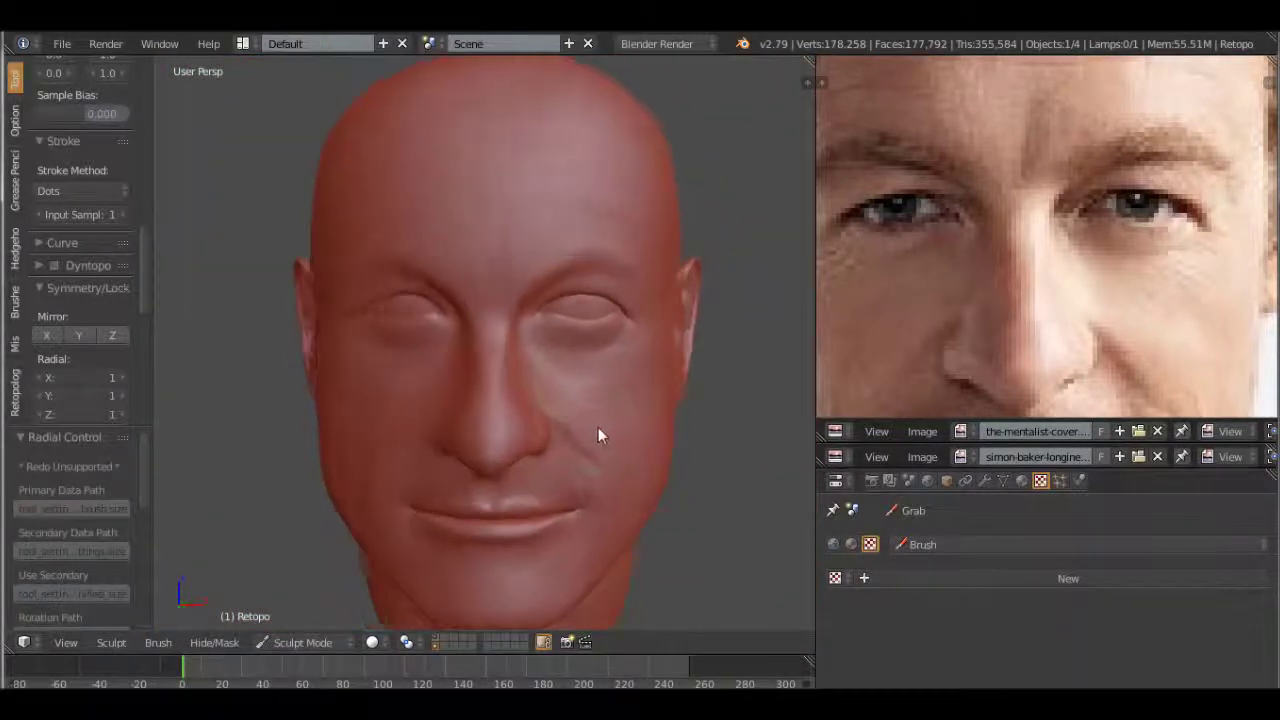
pyautogui.scroll(2, 598, 410)
pyautogui.scroll(-3, 503, 393)
pyautogui.moveTo(503, 393)
pyautogui.mouseDown(button='middle')
pyautogui.moveTo(443, 423)
pyautogui.moveTo(523, 403)
pyautogui.mouseUp(button='middle')
pyautogui.scroll(-3, 1032, 248)
# Step: Add a clay stroke and two vertical creases to the chin, undoing a first cleft stroke
pyautogui.scroll(5, 133, 143)
pyautogui.scroll(5, 135, 143)
pyautogui.scroll(2, 490, 366)
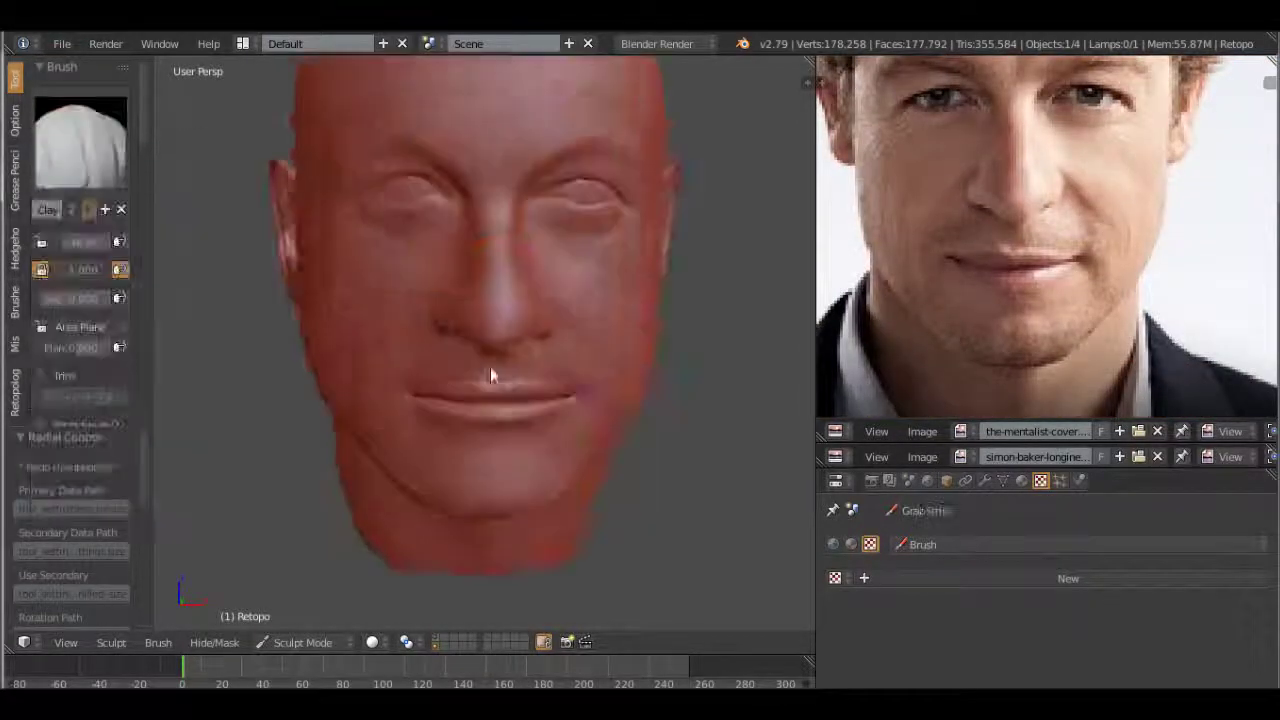
pyautogui.scroll(2, 532, 429)
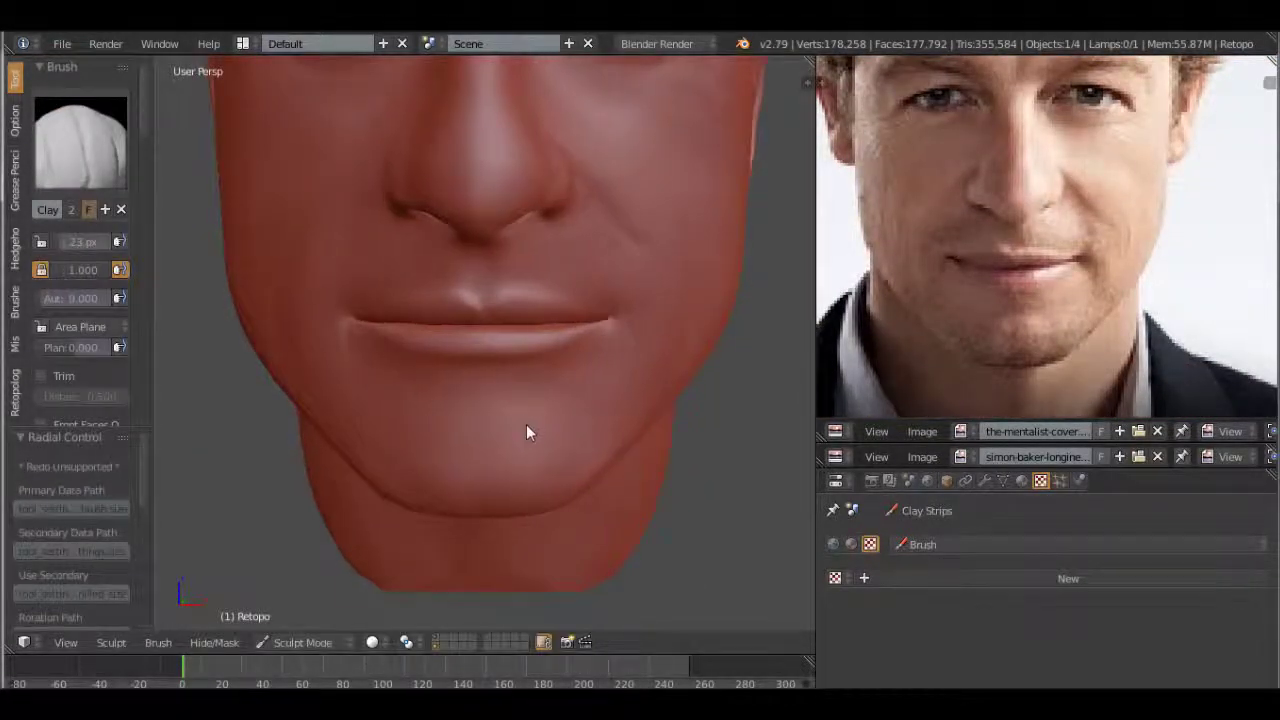
pyautogui.moveTo(508, 440); pyautogui.dragTo(516, 480)
pyautogui.hotkey('ctrl', 'z')
pyautogui.scroll(-5, 61, 299)
pyautogui.scroll(-3, 61, 303)
pyautogui.scroll(3, 61, 303)
pyautogui.scroll(5, 108, 273)
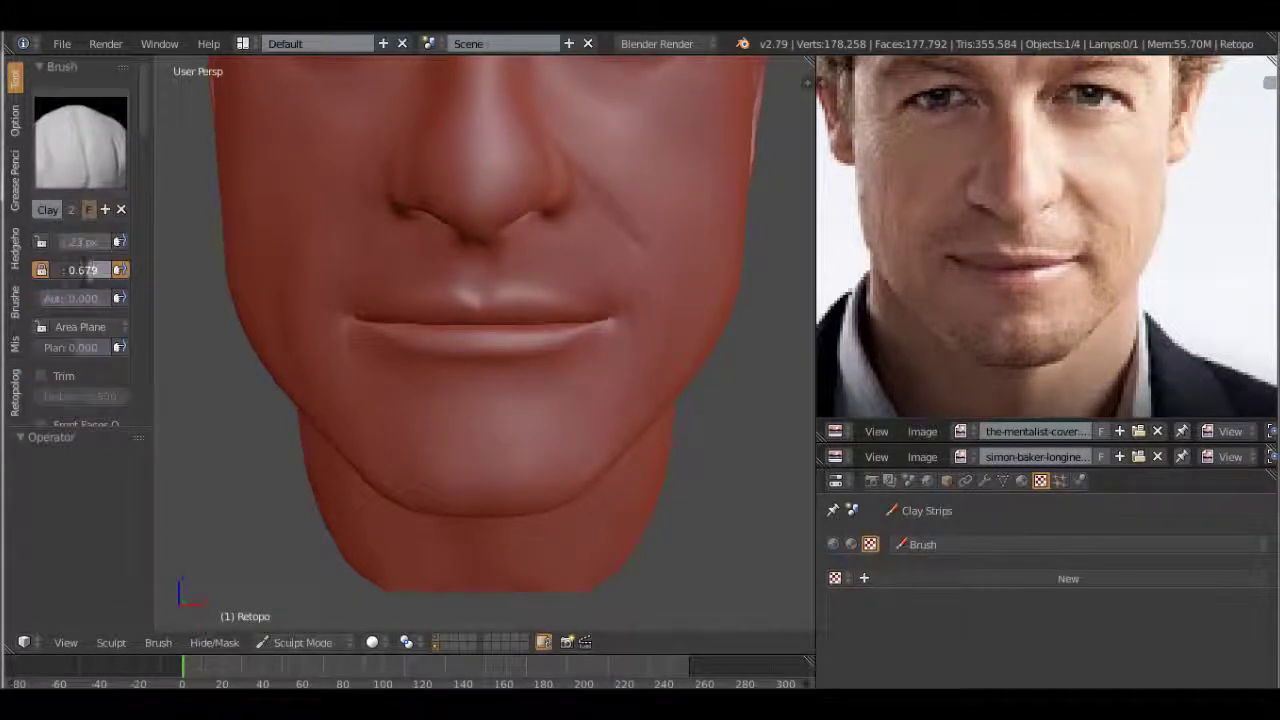
pyautogui.scroll(1, 583, 466)
pyautogui.moveTo(471, 474); pyautogui.dragTo(511, 500)
pyautogui.moveTo(543, 449); pyautogui.dragTo(560, 523)
pyautogui.moveTo(460, 432); pyautogui.dragTo(470, 500)
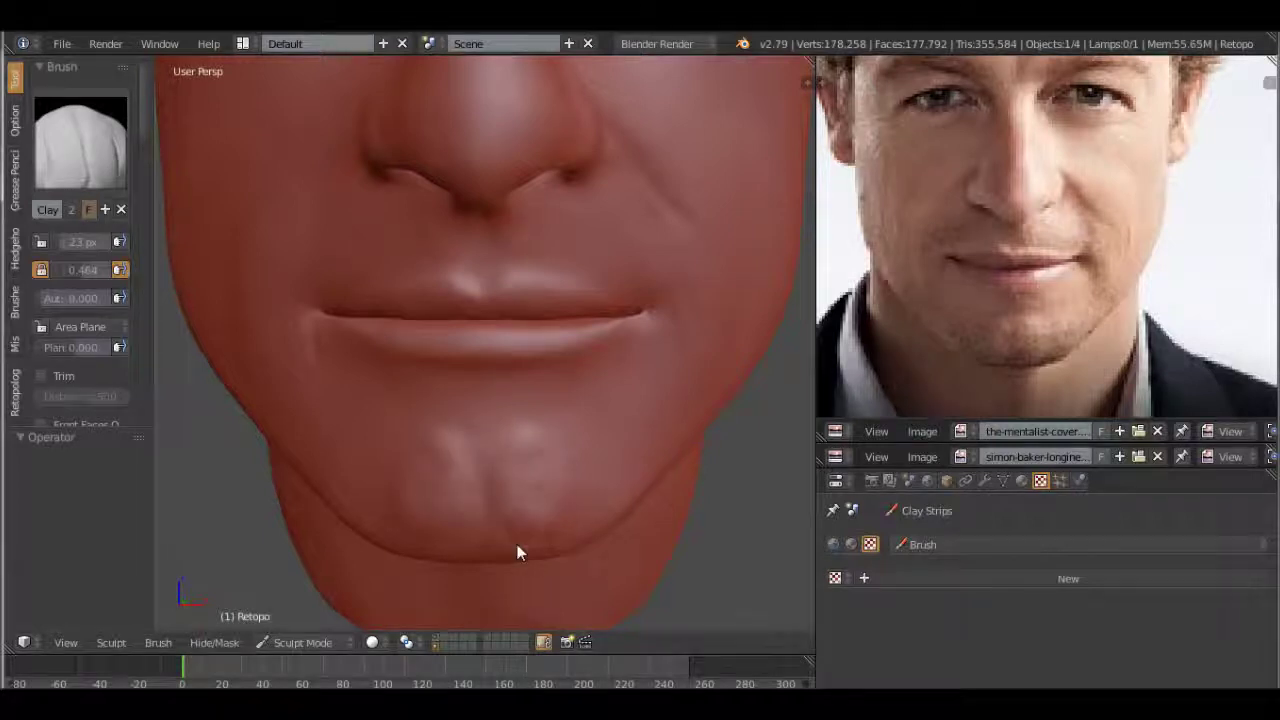
# Step: Shrink the brush to 18 px, then at 29 px raise a ridge along the right chin crease
pyautogui.press('f')
pyautogui.click(527, 480)
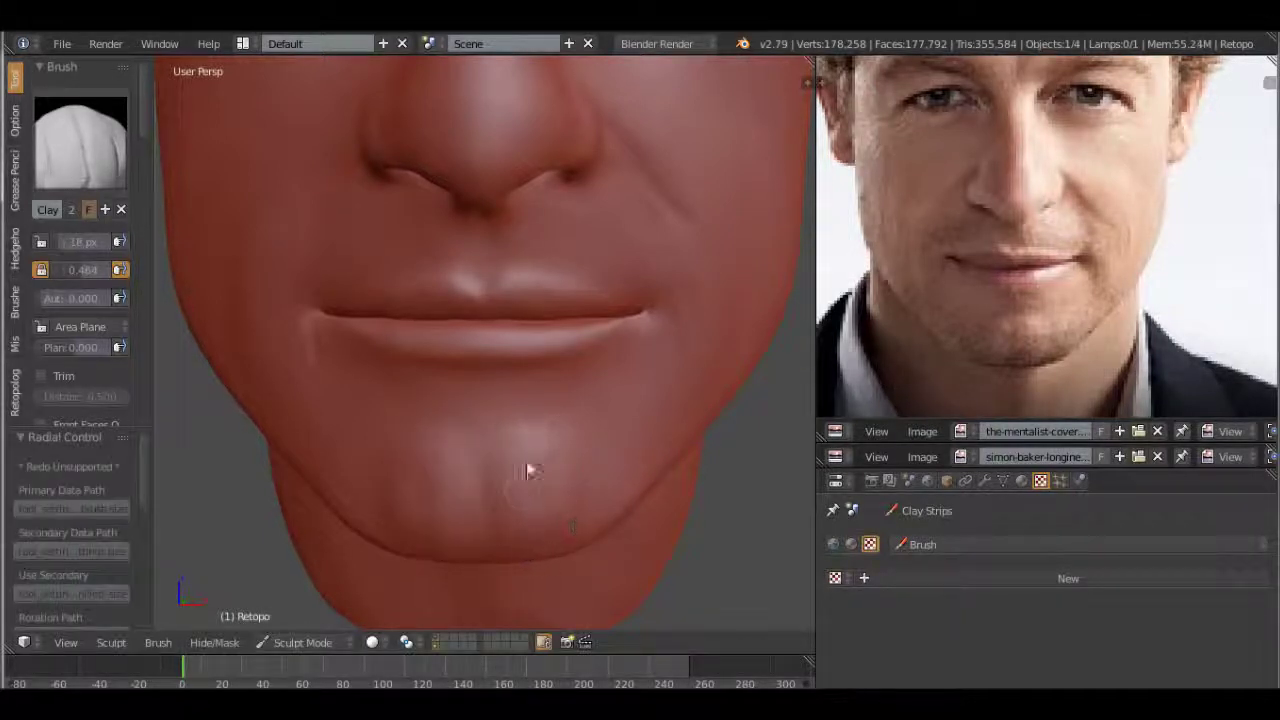
pyautogui.moveTo(518, 513); pyautogui.dragTo(558, 522, button='middle')
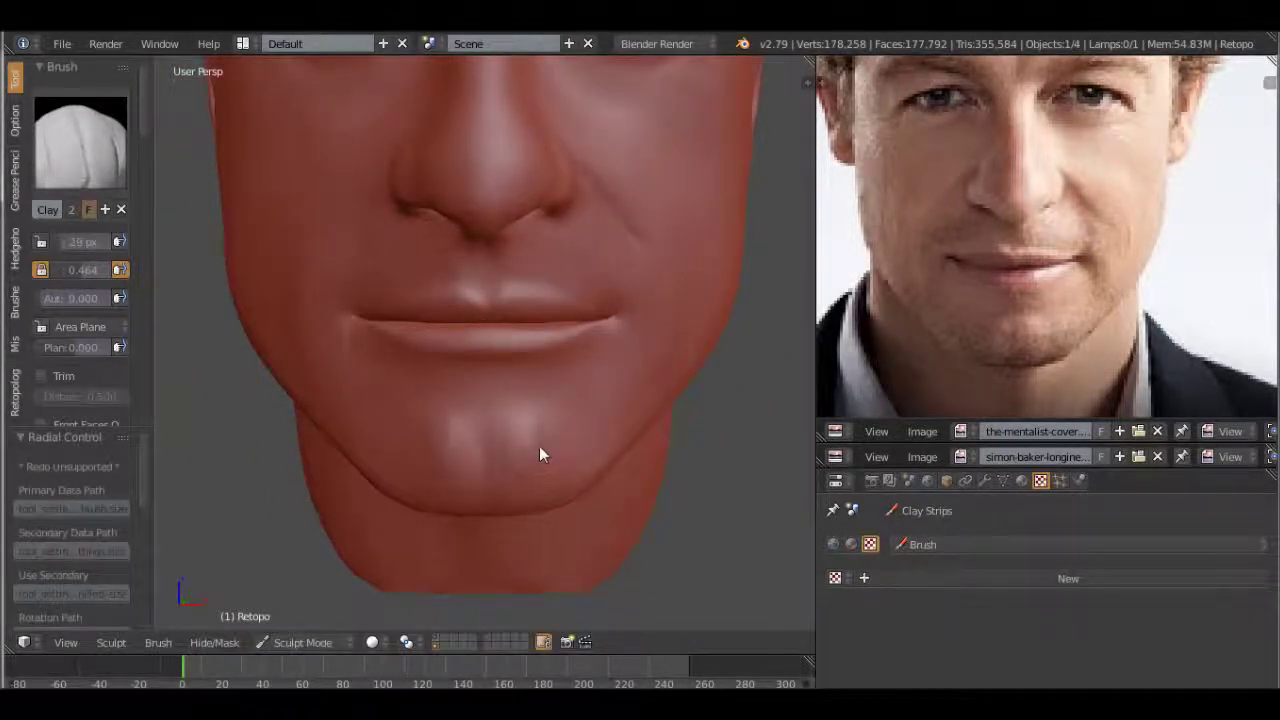
pyautogui.press('f')
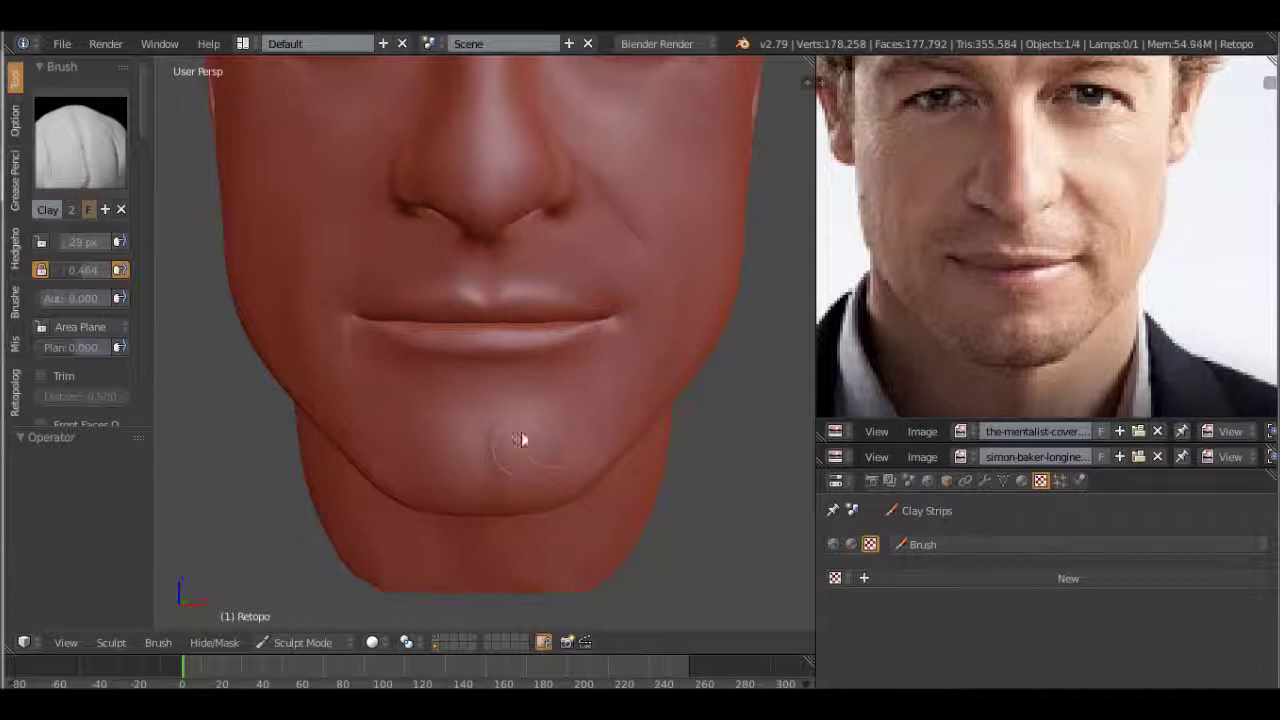
pyautogui.moveTo(548, 466); pyautogui.dragTo(532, 478, button='middle')
pyautogui.moveTo(571, 471)
pyautogui.mouseDown()
pyautogui.moveTo(612, 424)
pyautogui.moveTo(607, 455)
pyautogui.moveTo(602, 421)
pyautogui.moveTo(623, 400)
pyautogui.mouseUp()
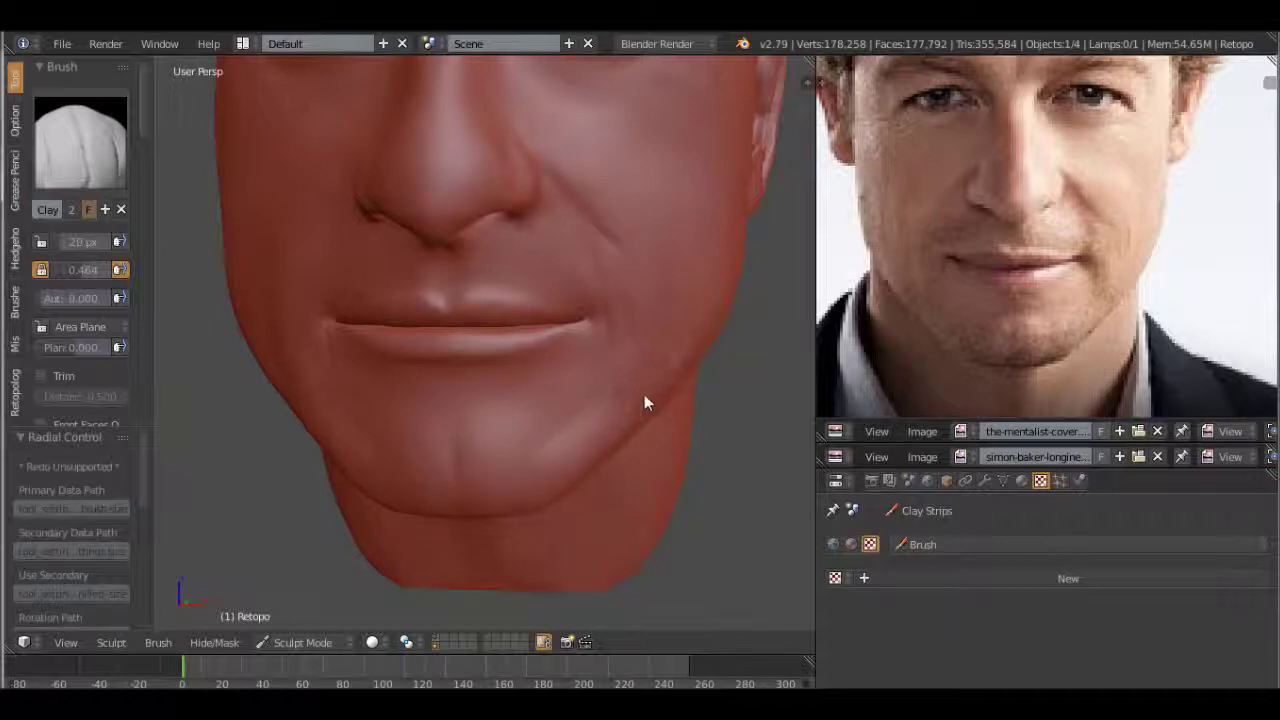
# Step: Review the mouth and chin from another angle, then frame the forehead and eyes
pyautogui.scroll(-2, 610, 515)
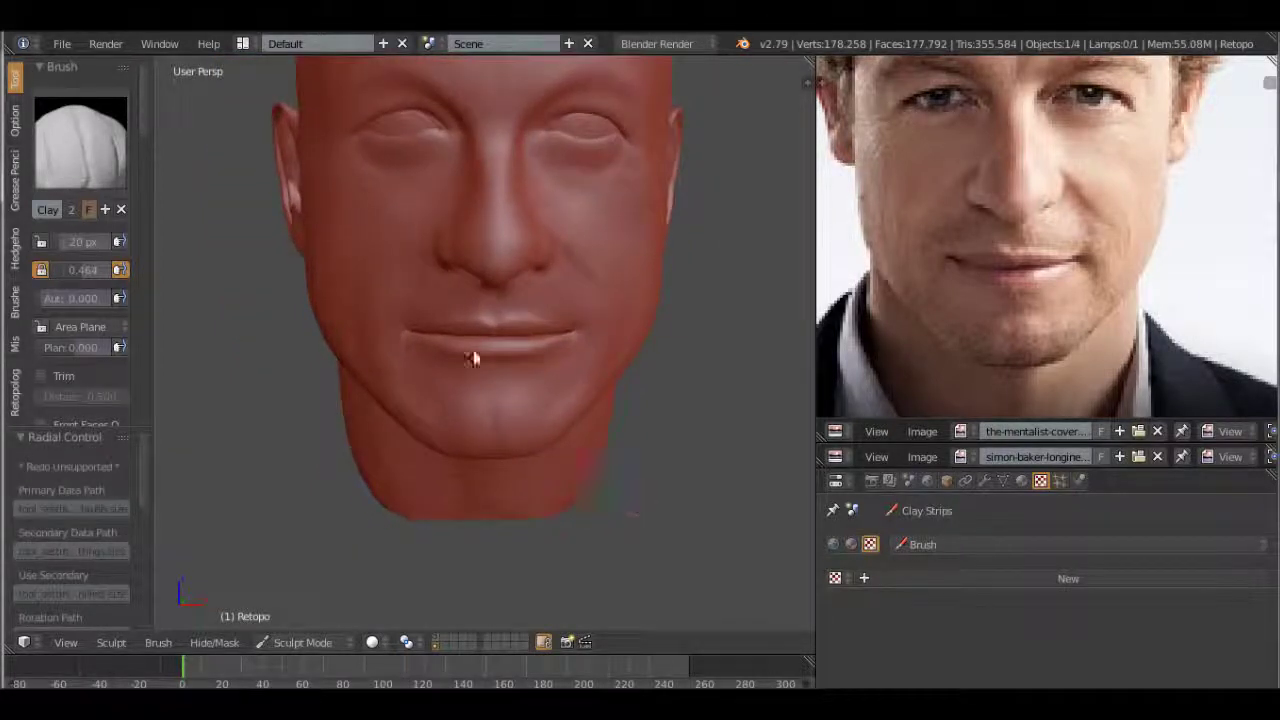
pyautogui.moveTo(466, 440)
pyautogui.mouseDown(button='middle')
pyautogui.moveTo(624, 431)
pyautogui.moveTo(606, 344)
pyautogui.moveTo(642, 383)
pyautogui.mouseUp(button='middle')
pyautogui.scroll(5, 642, 383)
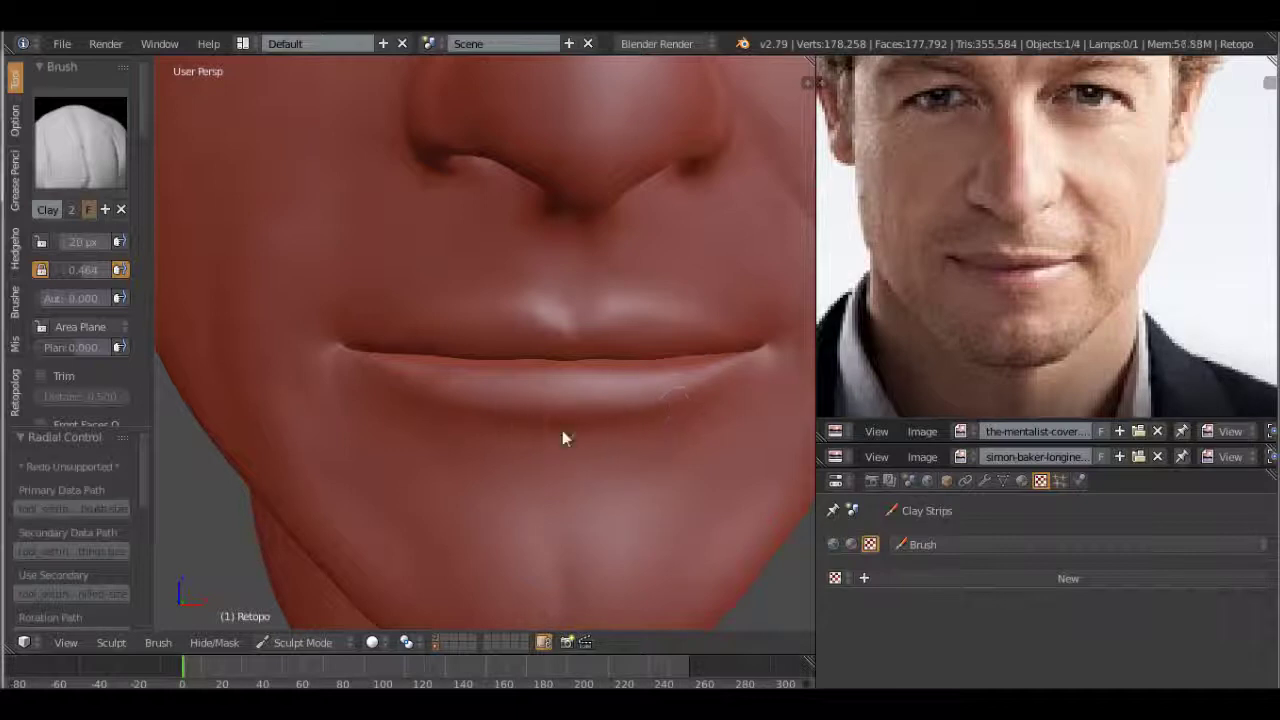
pyautogui.scroll(-3, 482, 451)
pyautogui.scroll(3, 577, 413)
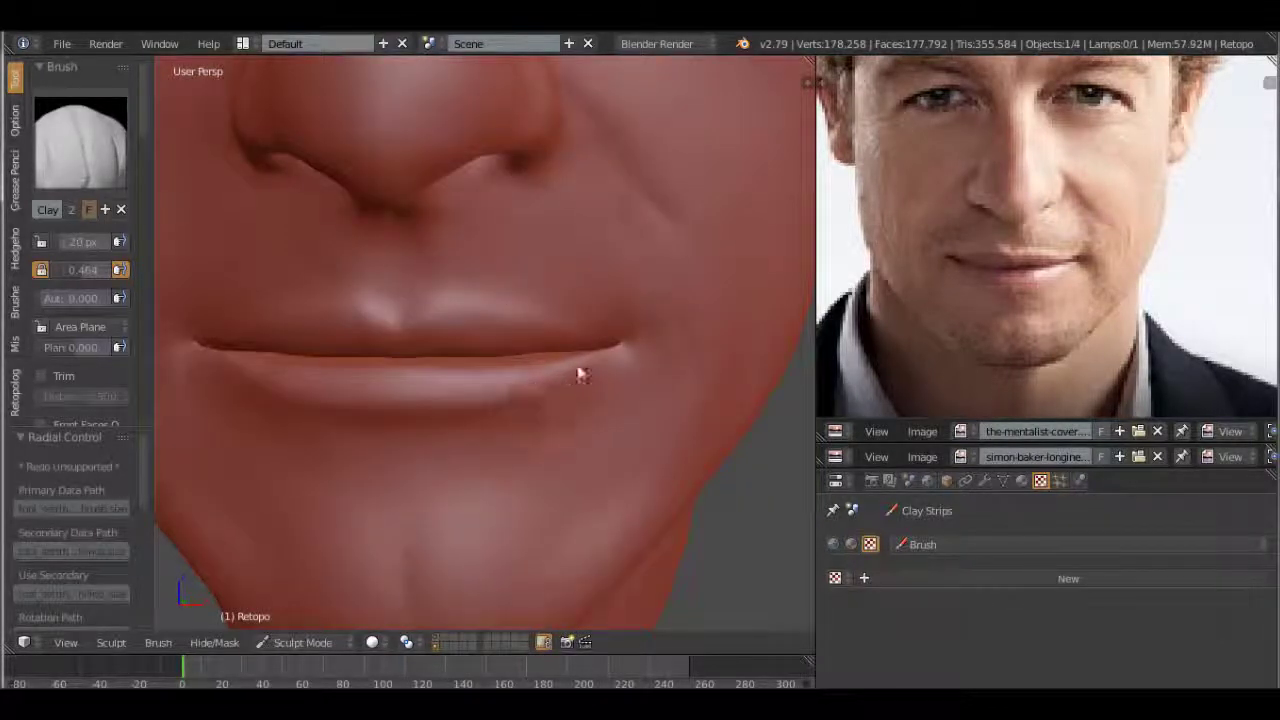
pyautogui.scroll(-4, 585, 378)
pyautogui.scroll(1, 605, 395)
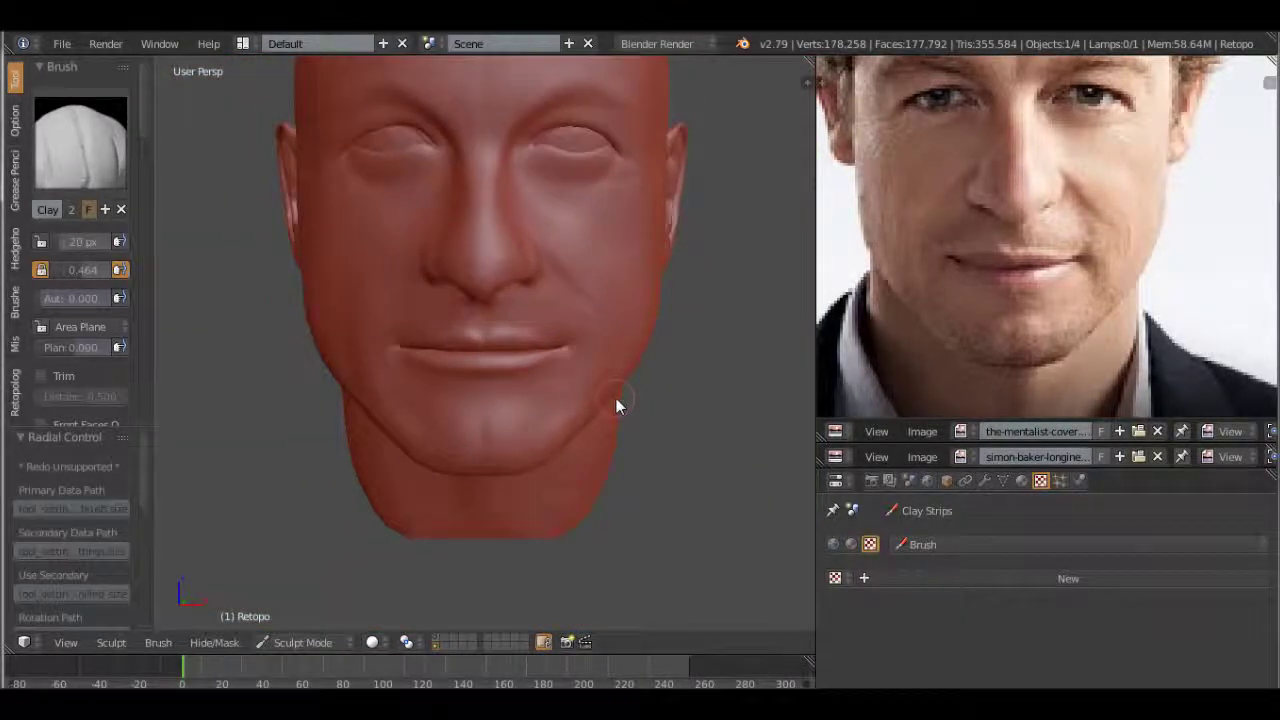
pyautogui.scroll(2, 616, 398)
pyautogui.moveTo(561, 379)
pyautogui.mouseDown(button='middle')
pyautogui.moveTo(537, 323)
pyautogui.moveTo(610, 287)
pyautogui.moveTo(561, 301)
pyautogui.mouseUp(button='middle')
# Step: Shrink the brush and build up the forehead and brow ridge above the eyes
pyautogui.press('f')
pyautogui.click(563, 223)
pyautogui.moveTo(563, 223); pyautogui.dragTo(538, 298)
pyautogui.moveTo(623, 337)
pyautogui.mouseDown(button='middle')
pyautogui.moveTo(603, 349)
pyautogui.moveTo(623, 334)
pyautogui.mouseUp(button='middle')
pyautogui.scroll(2, 668, 330)
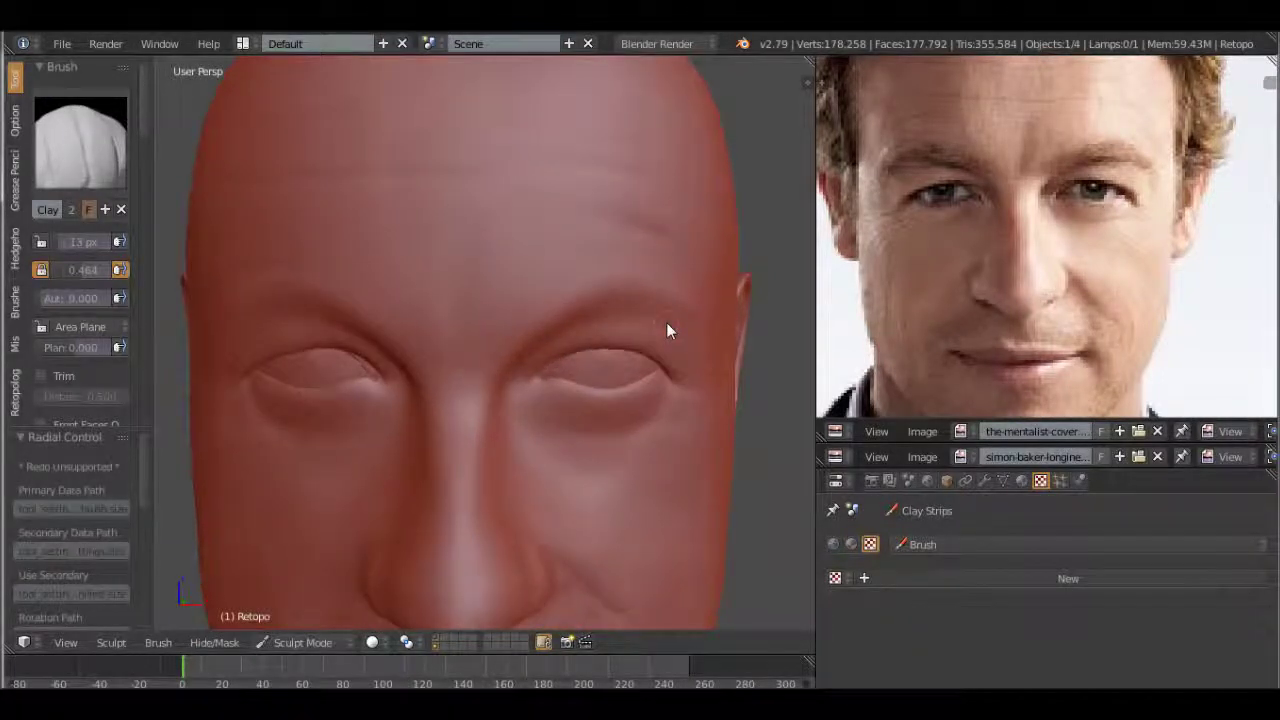
pyautogui.moveTo(528, 324)
pyautogui.mouseDown()
pyautogui.moveTo(573, 291)
pyautogui.moveTo(654, 303)
pyautogui.moveTo(583, 289)
pyautogui.mouseUp()
# Step: Check the head from the side and front, then switch to the Crease brush
pyautogui.moveTo(626, 360); pyautogui.dragTo(448, 390, button='middle')
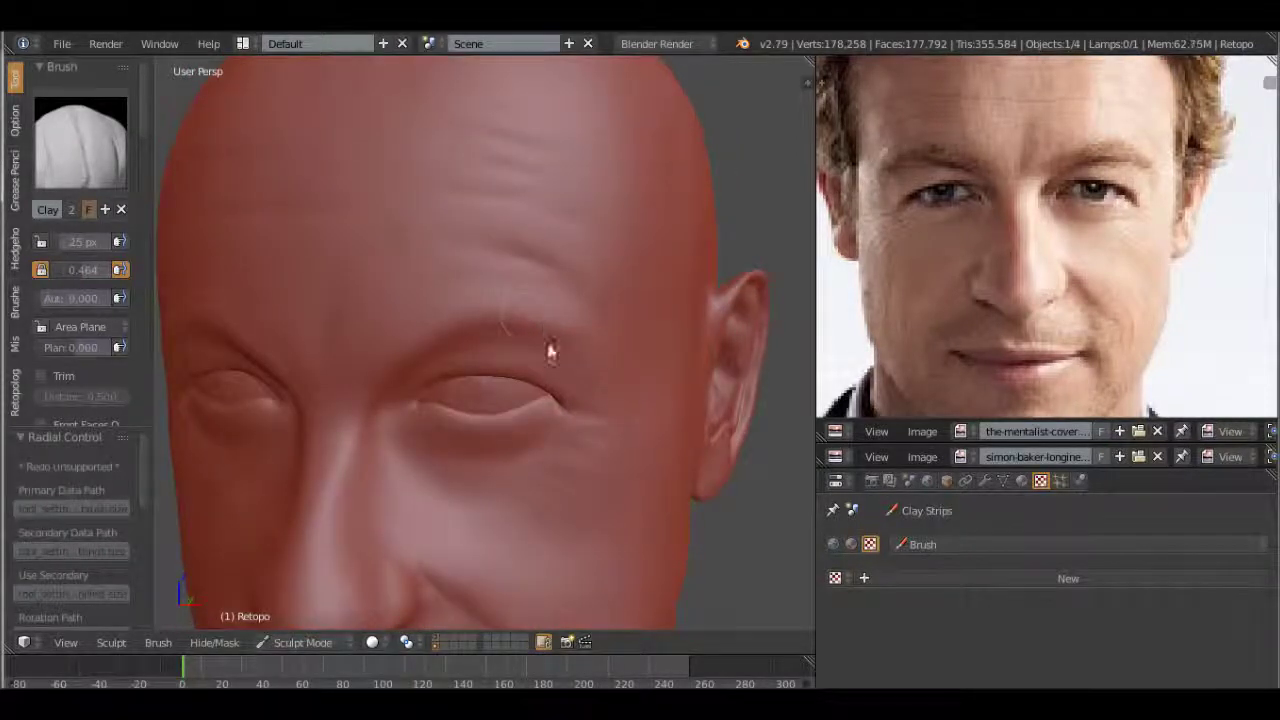
pyautogui.scroll(-3, 551, 349)
pyautogui.moveTo(634, 486)
pyautogui.mouseDown(button='middle')
pyautogui.moveTo(602, 506)
pyautogui.moveTo(616, 450)
pyautogui.mouseUp(button='middle')
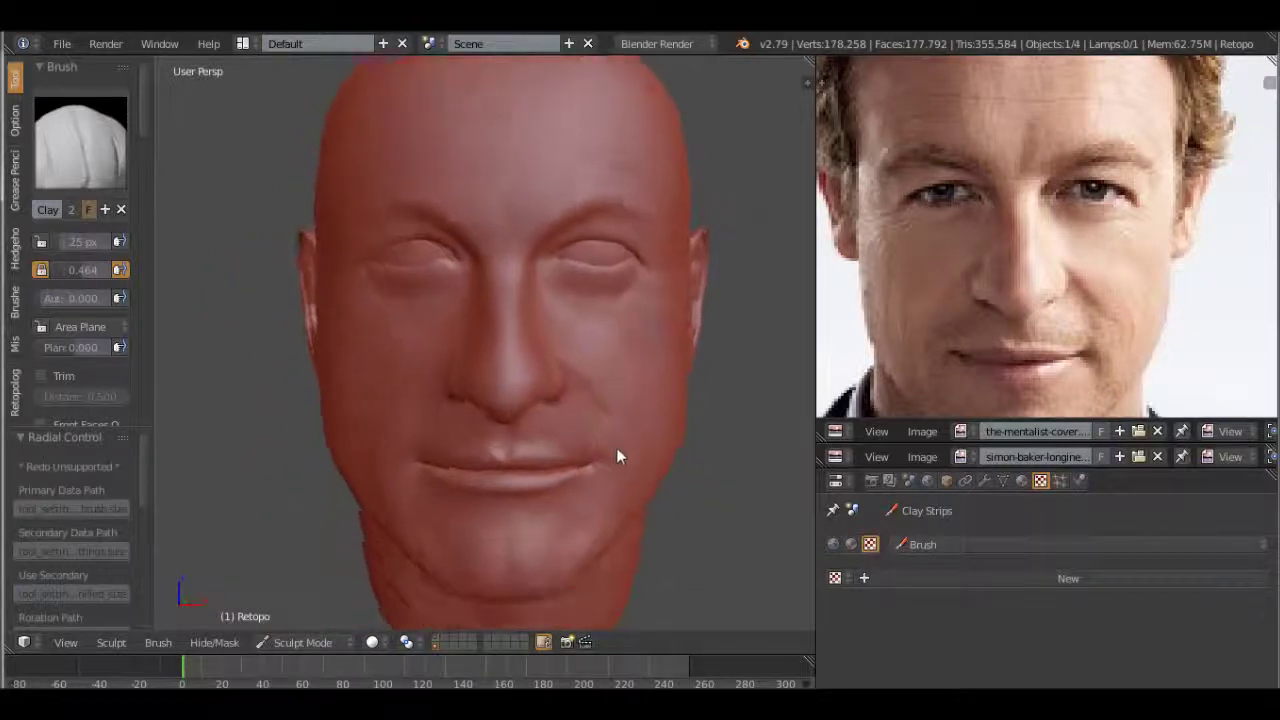
pyautogui.hotkey('shift', 'c')
pyautogui.scroll(-5, 102, 310)
# Step: Inspect the nose and mouth up close from several angles
pyautogui.scroll(-5, 110, 357)
pyautogui.scroll(3, 598, 381)
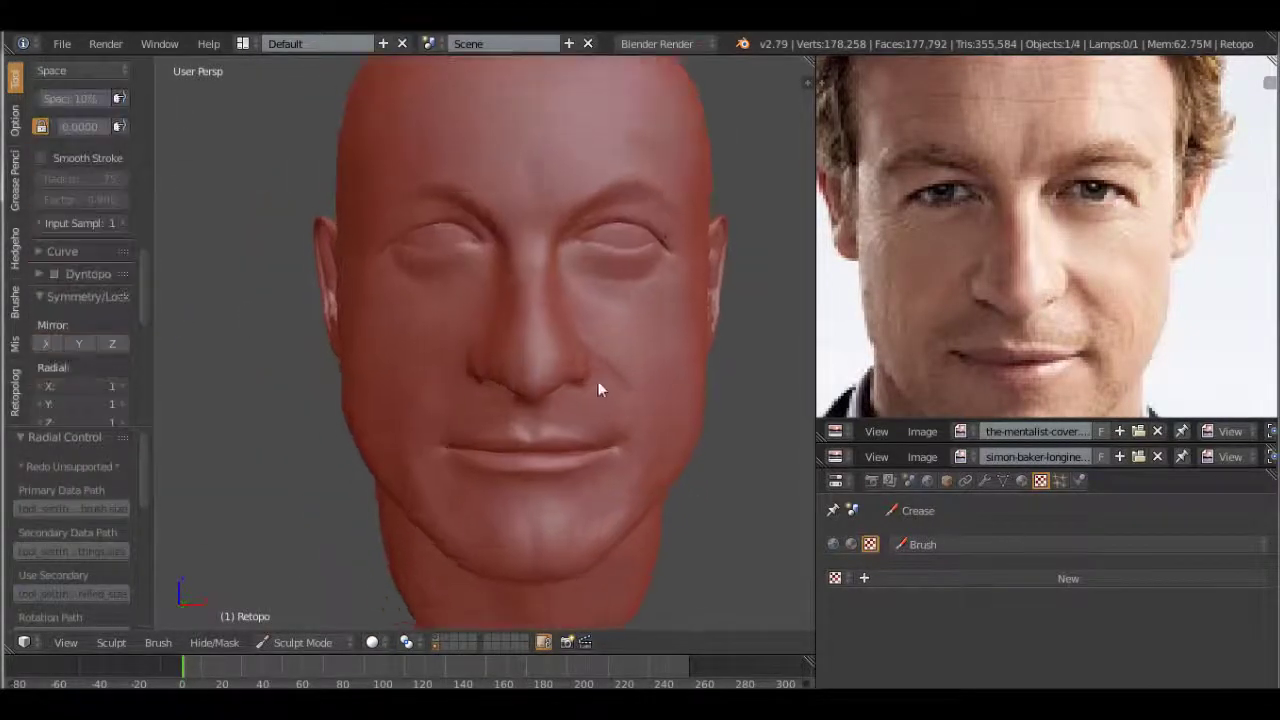
pyautogui.moveTo(598, 381); pyautogui.dragTo(563, 380, button='middle')
pyautogui.scroll(4, 541, 366)
pyautogui.scroll(-1, 470, 335)
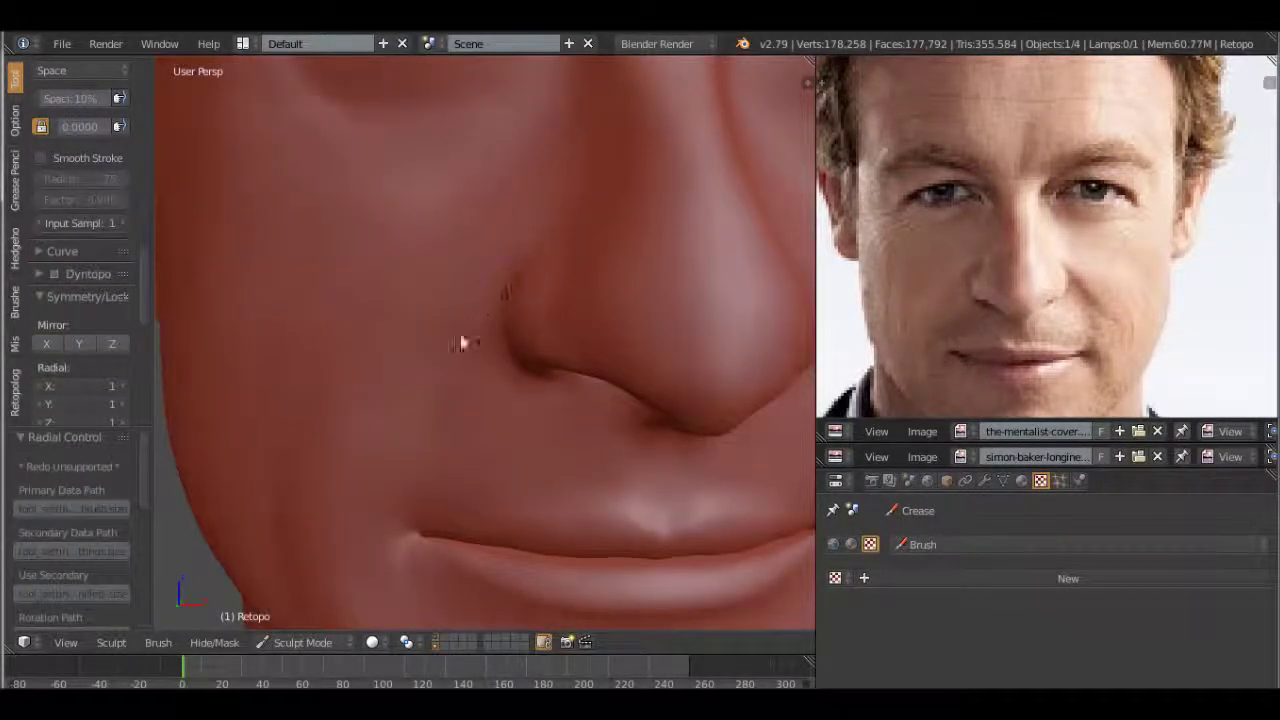
pyautogui.scroll(-4, 455, 400)
pyautogui.moveTo(449, 429); pyautogui.dragTo(509, 434, button='middle')
pyautogui.scroll(4, 530, 410)
pyautogui.moveTo(538, 390); pyautogui.dragTo(420, 417, button='middle')
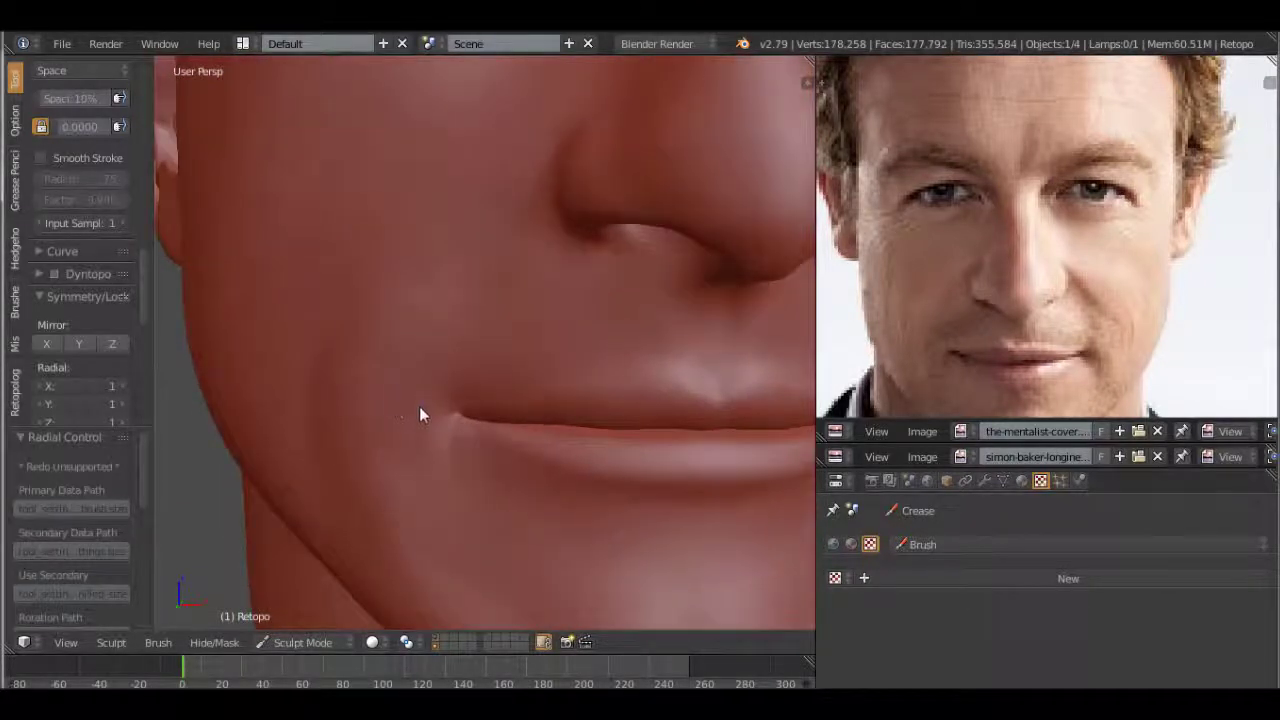
pyautogui.scroll(-4, 505, 448)
pyautogui.scroll(4, 550, 430)
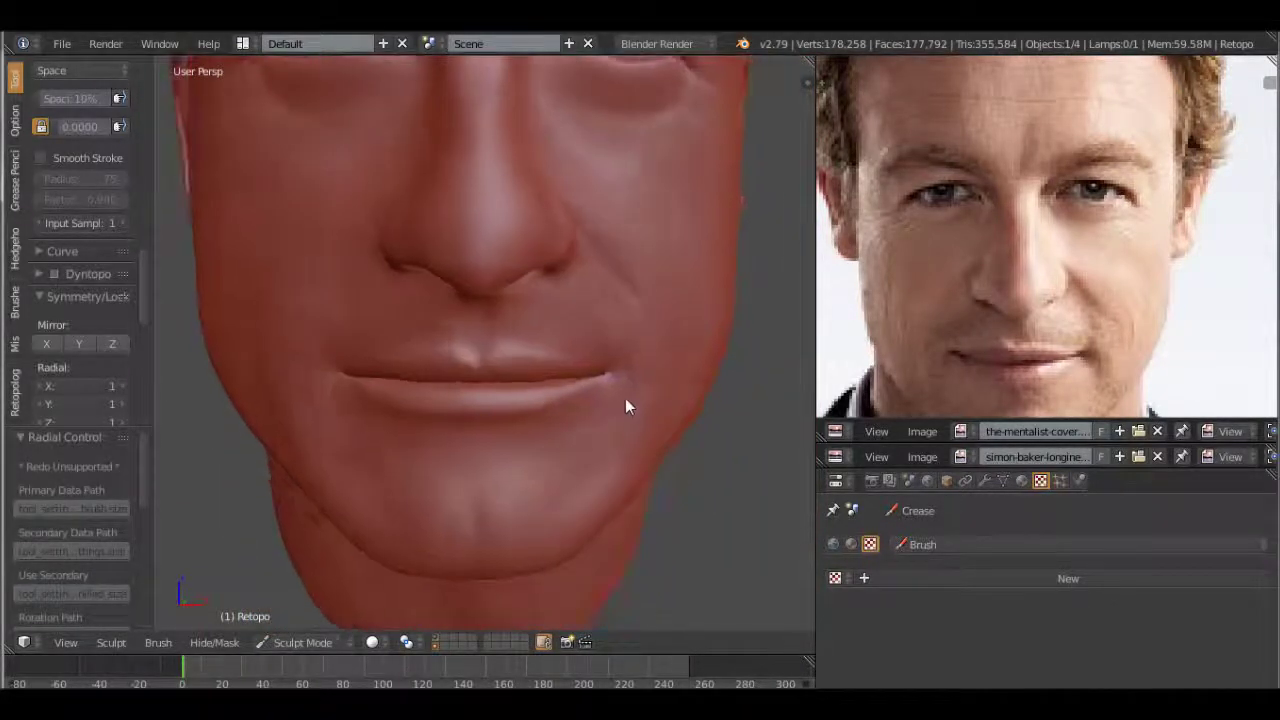
# Step: Look over both eyes up close, then select the Clay Strips brush
pyautogui.moveTo(630, 361)
pyautogui.mouseDown(button='middle')
pyautogui.moveTo(673, 370)
pyautogui.moveTo(641, 383)
pyautogui.moveTo(623, 477)
pyautogui.mouseUp(button='middle')
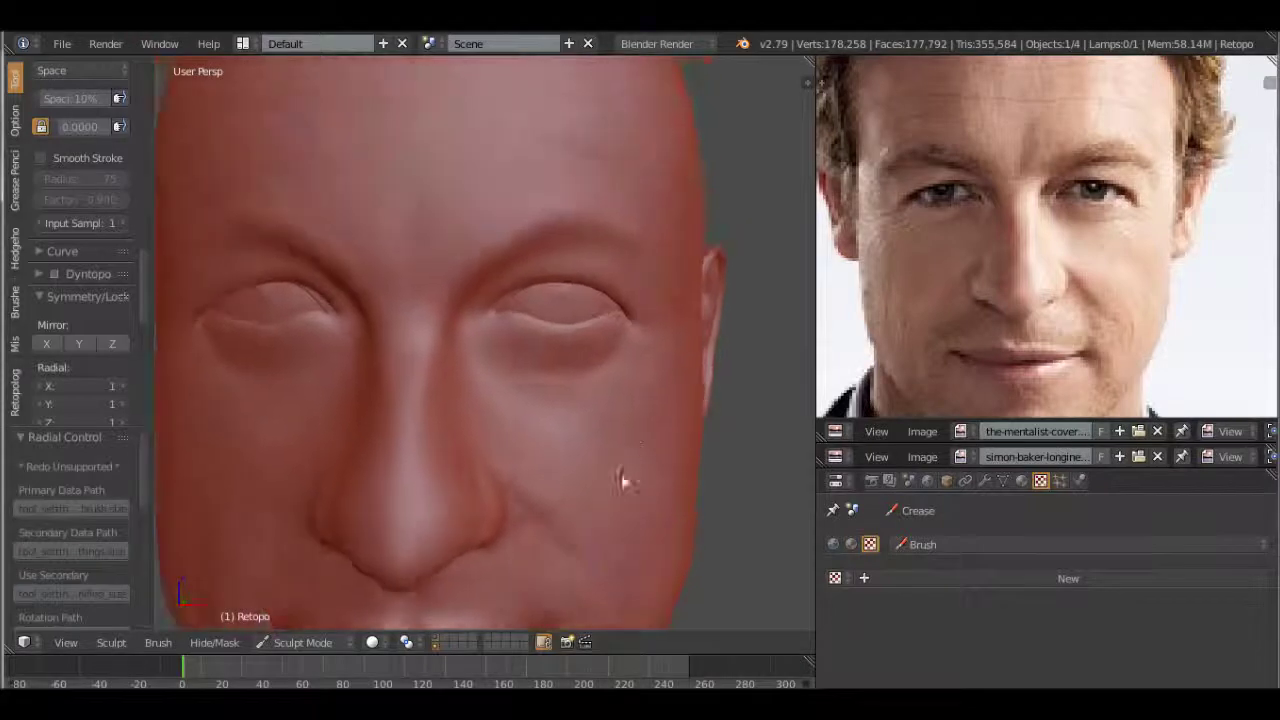
pyautogui.scroll(4, 630, 440)
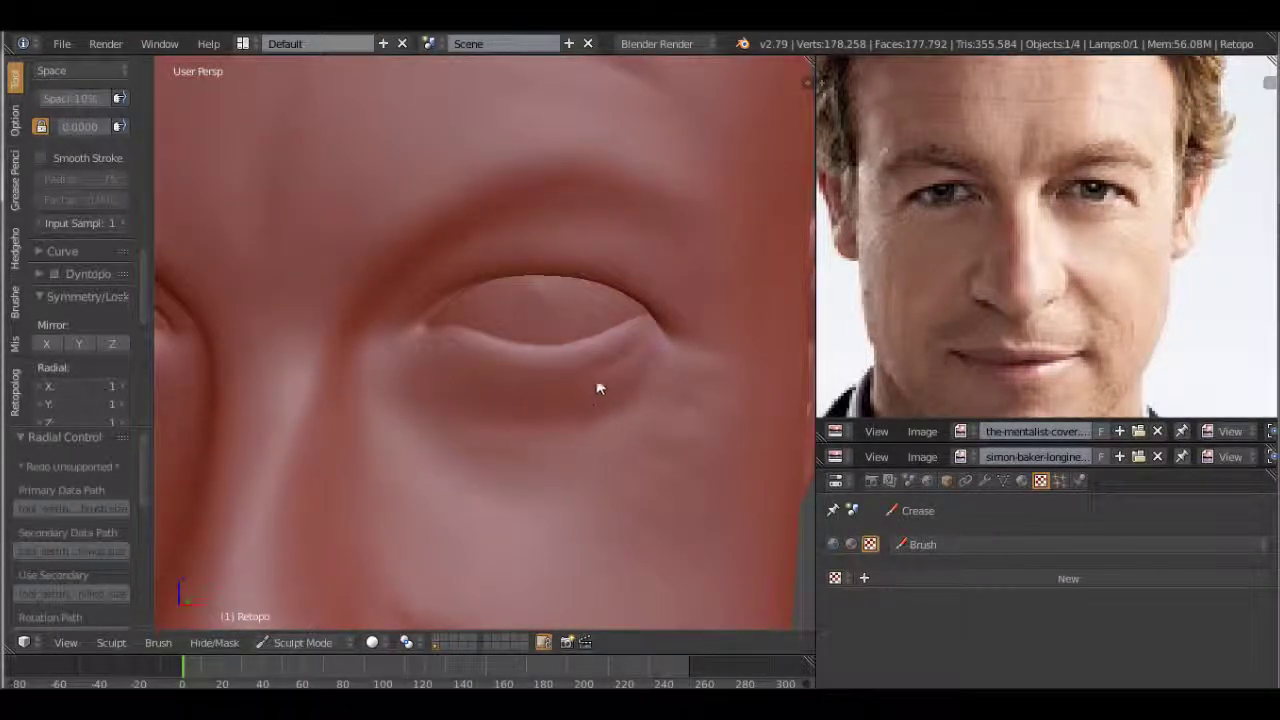
pyautogui.scroll(-2, 457, 383)
pyautogui.moveTo(457, 383)
pyautogui.mouseDown(button='middle')
pyautogui.moveTo(471, 364)
pyautogui.moveTo(542, 407)
pyautogui.mouseUp(button='middle')
pyautogui.scroll(-1, 473, 364)
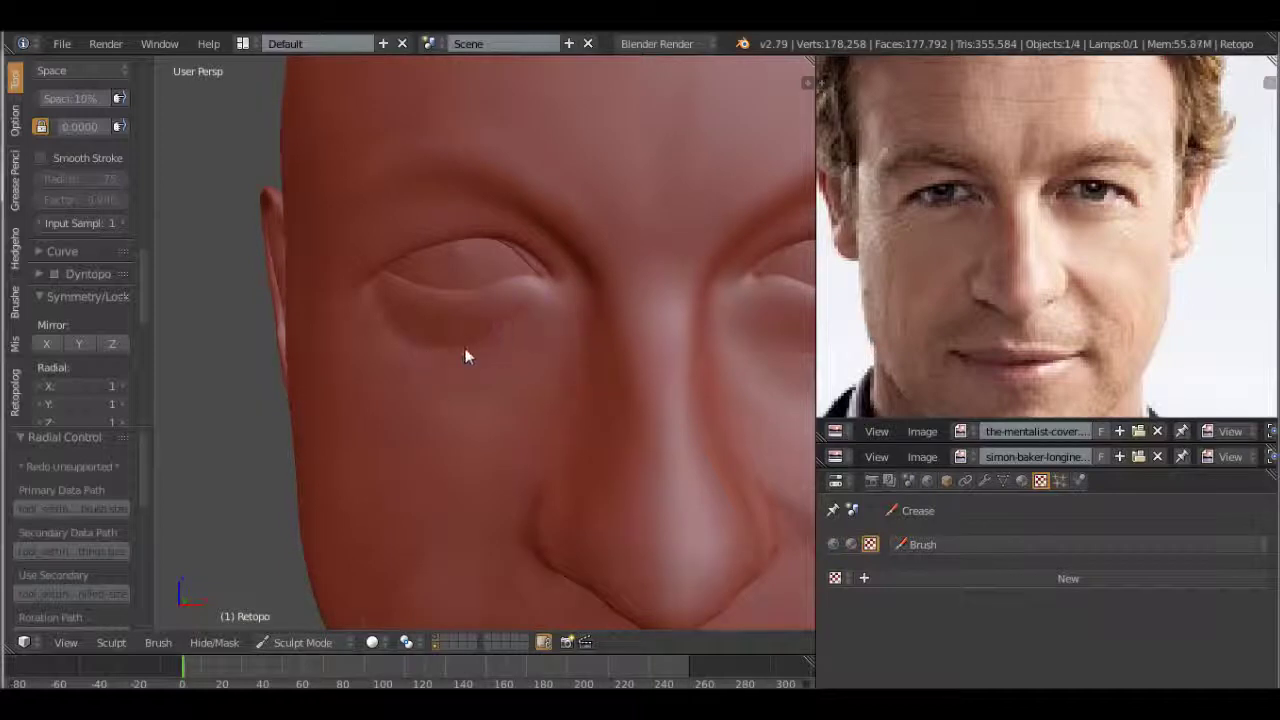
pyautogui.moveTo(407, 352); pyautogui.dragTo(434, 380, button='middle')
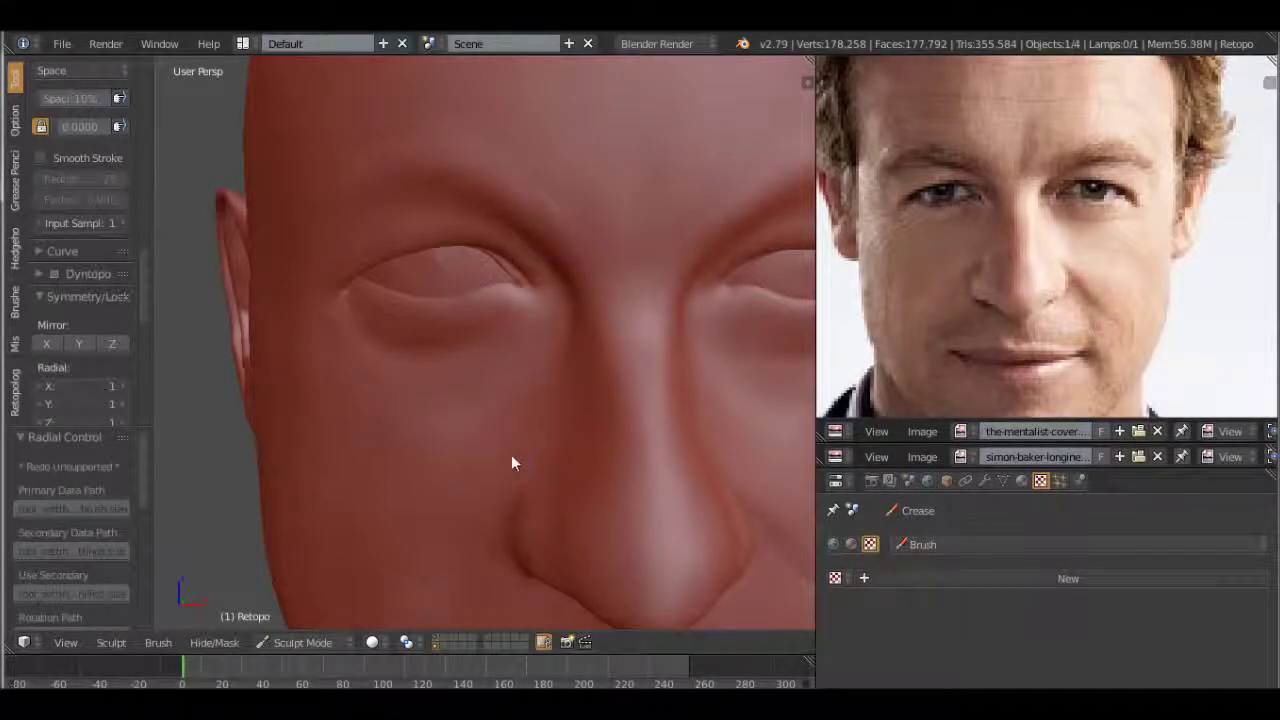
pyautogui.keyDown('shift'); pyautogui.scroll(3, 575, 468); pyautogui.keyUp('shift')
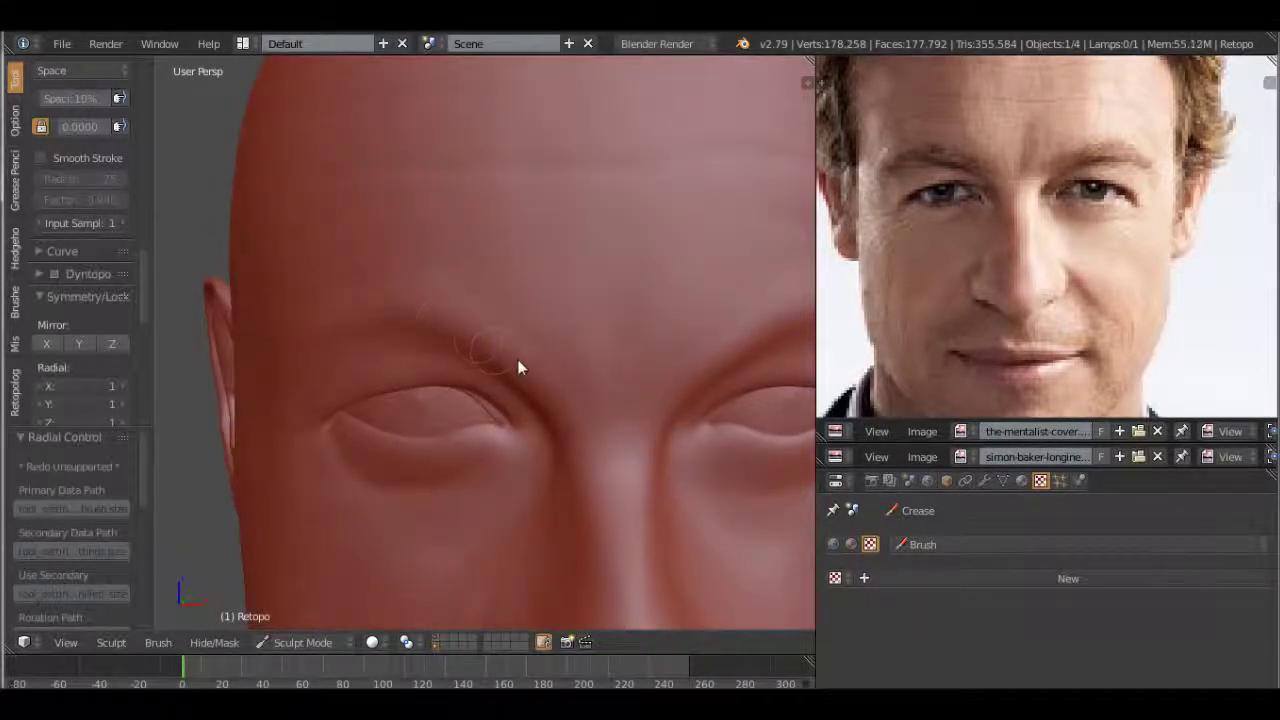
pyautogui.scroll(10, 80, 200)
pyautogui.click(72, 138)
pyautogui.click(293, 253)
pyautogui.scroll(-4, 93, 324)
# Step: Build up the brow ridge with three Clay Strips strokes, extending it toward the left
pyautogui.scroll(-6, 93, 324)
pyautogui.moveTo(420, 296); pyautogui.dragTo(466, 306)
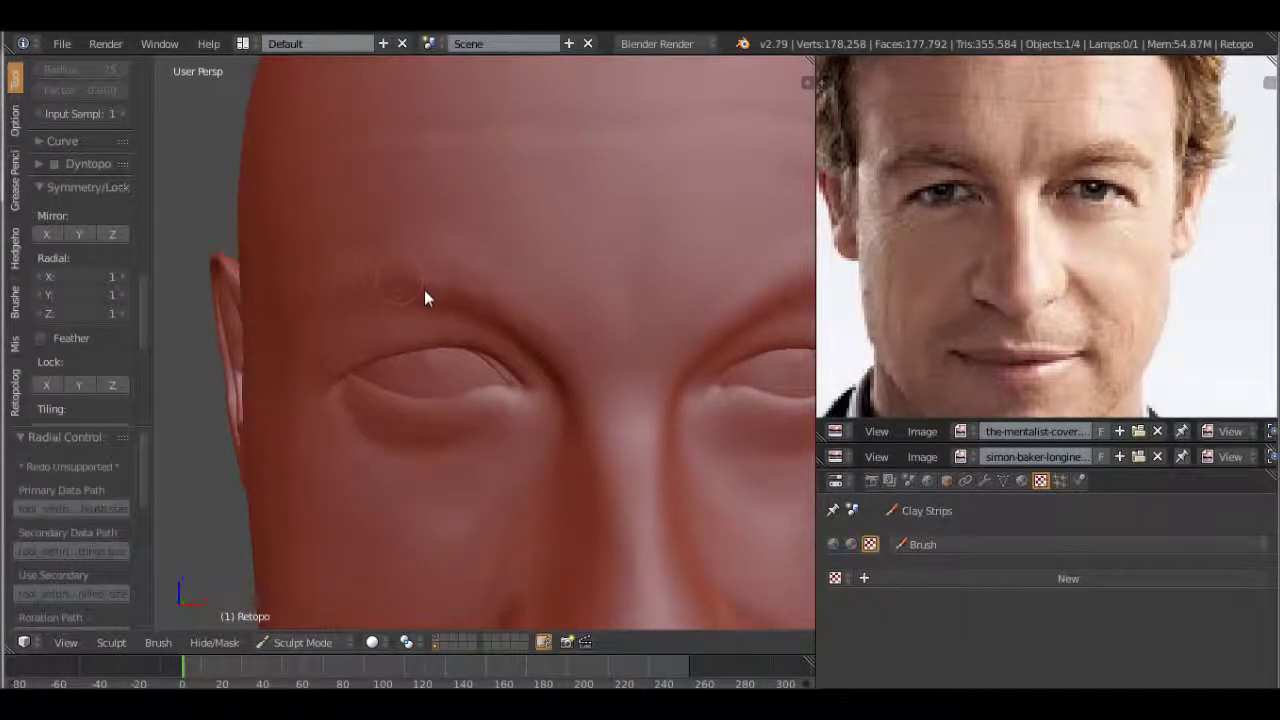
pyautogui.moveTo(409, 277); pyautogui.dragTo(518, 318)
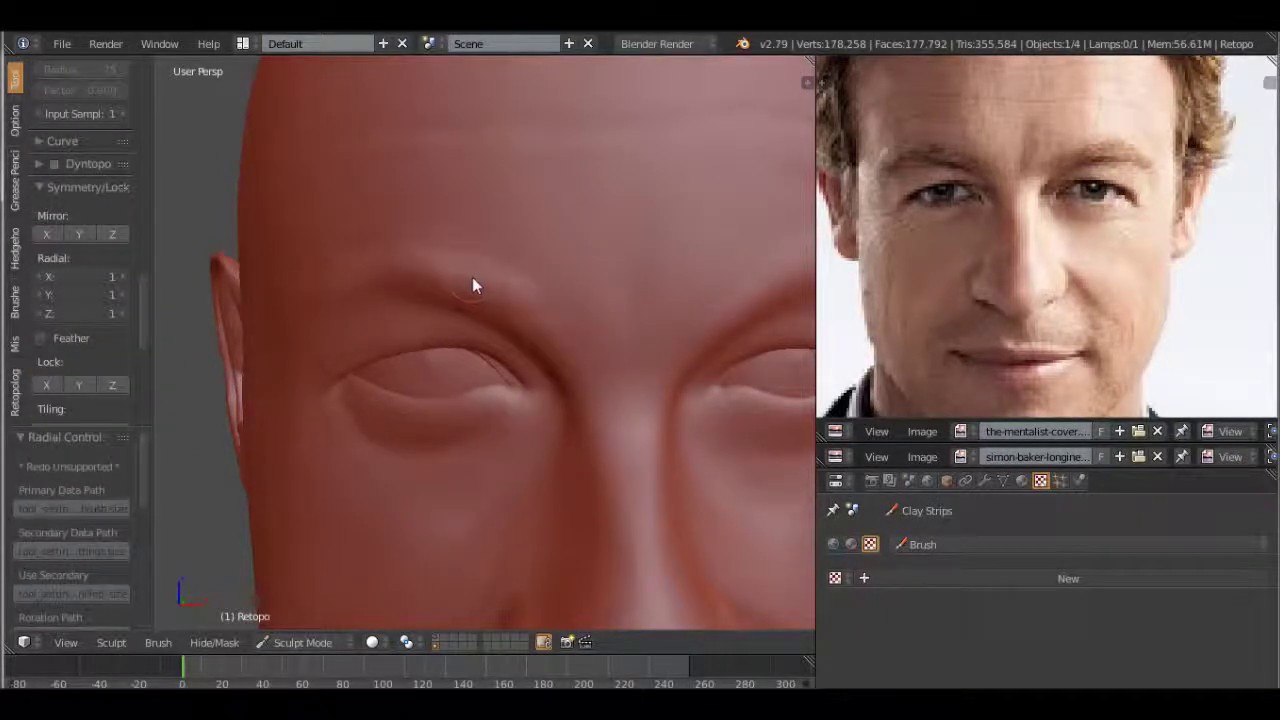
pyautogui.moveTo(393, 256); pyautogui.dragTo(457, 299)
pyautogui.scroll(-3, 600, 375)
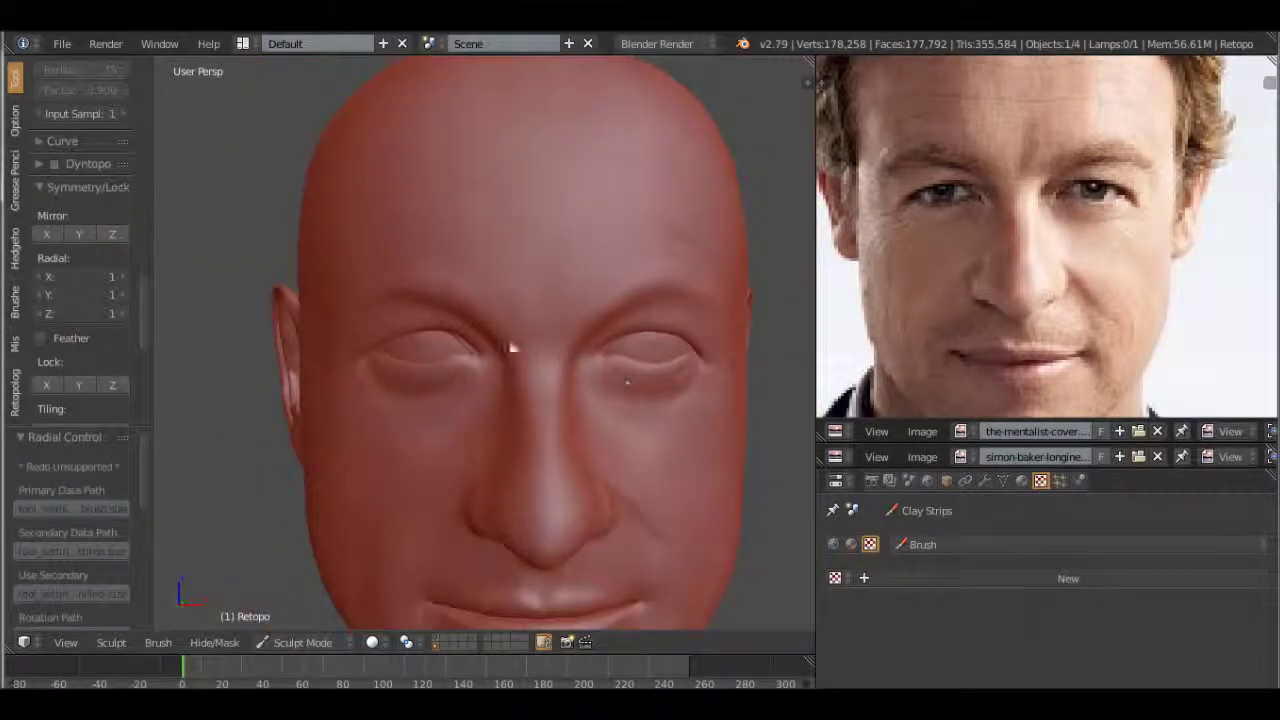
# Step: Orbit around the ear, eyes, sides and front of the head to review the sculpt
pyautogui.moveTo(509, 346); pyautogui.dragTo(534, 366, button='middle')
pyautogui.scroll(2, 534, 366)
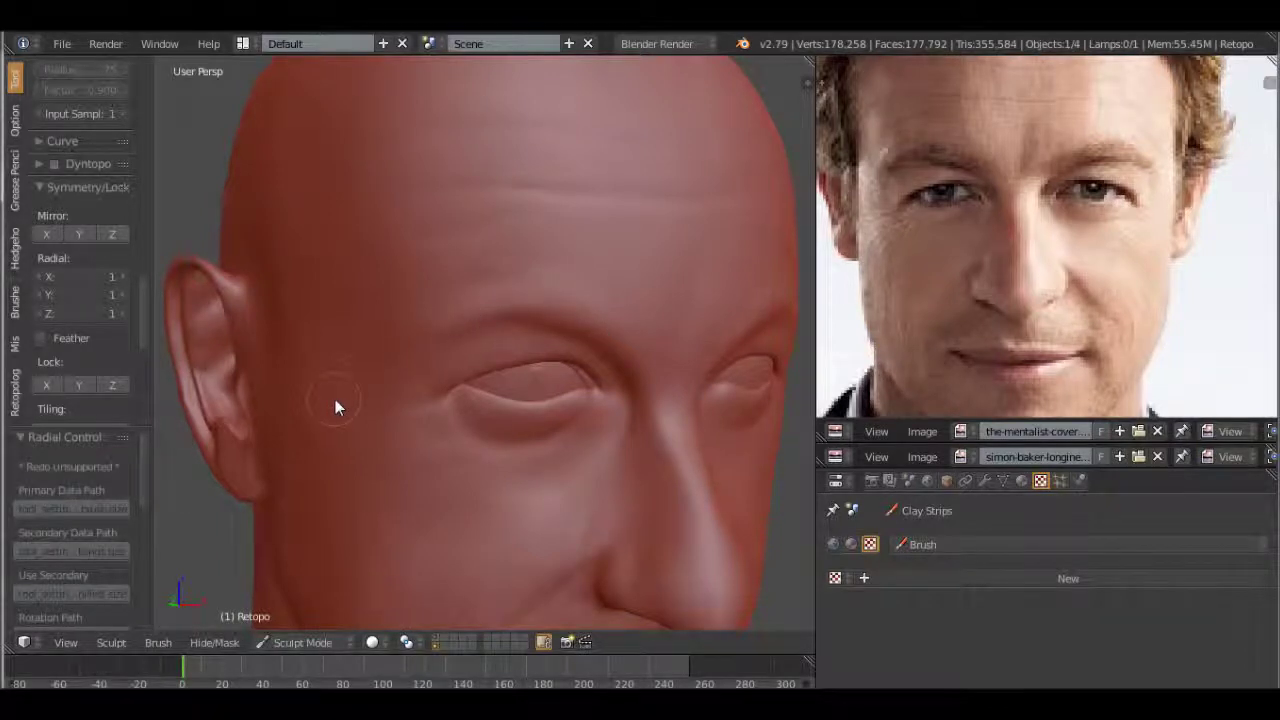
pyautogui.moveTo(335, 405); pyautogui.dragTo(568, 371, button='middle')
pyautogui.scroll(3, 565, 372)
pyautogui.scroll(2, 552, 380)
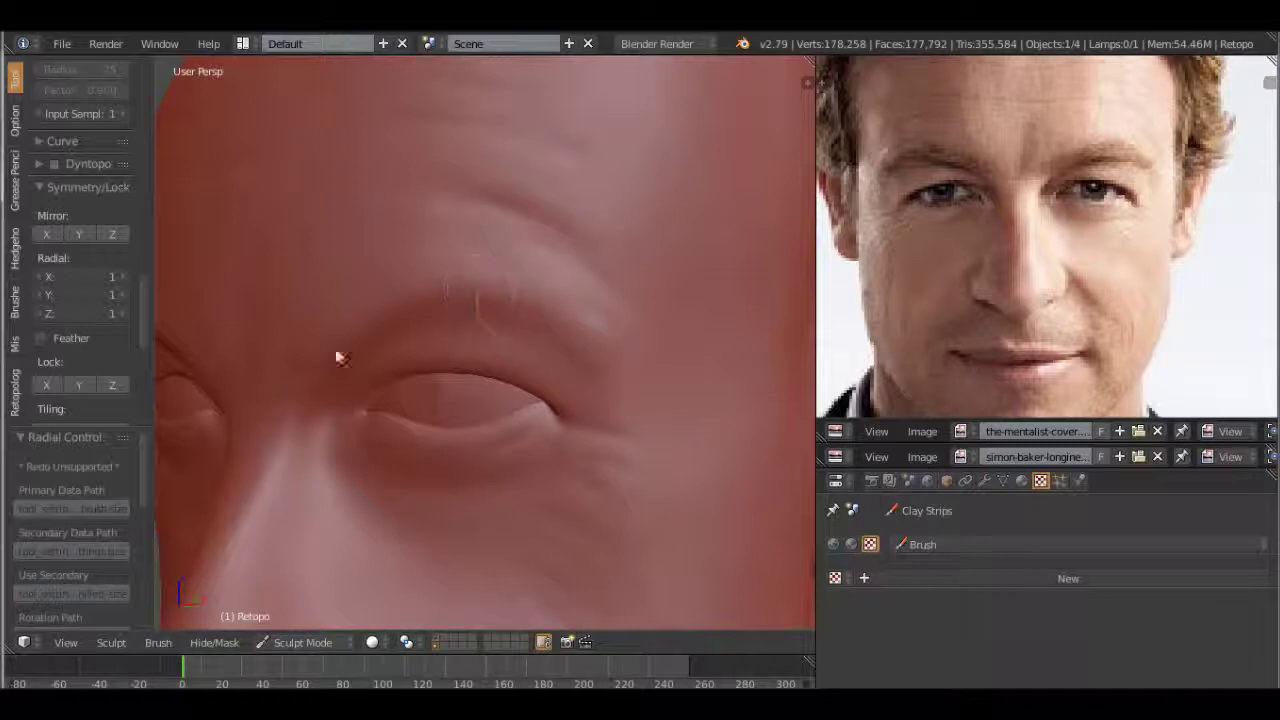
pyautogui.scroll(-5, 600, 405)
pyautogui.moveTo(466, 331)
pyautogui.mouseDown(button='middle')
pyautogui.moveTo(583, 371)
pyautogui.moveTo(603, 394)
pyautogui.mouseUp(button='middle')
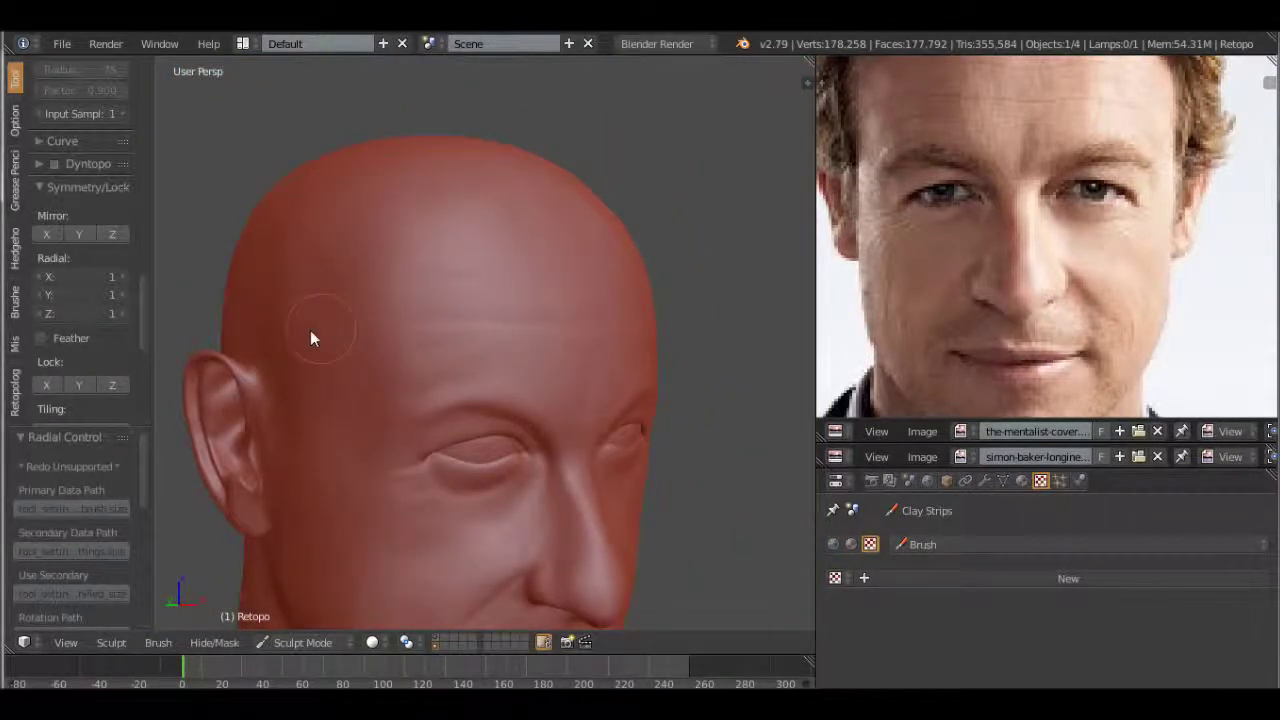
pyautogui.moveTo(310, 330); pyautogui.dragTo(450, 400, button='middle')
pyautogui.scroll(-2, 900, 250)
pyautogui.scroll(4, 600, 390)
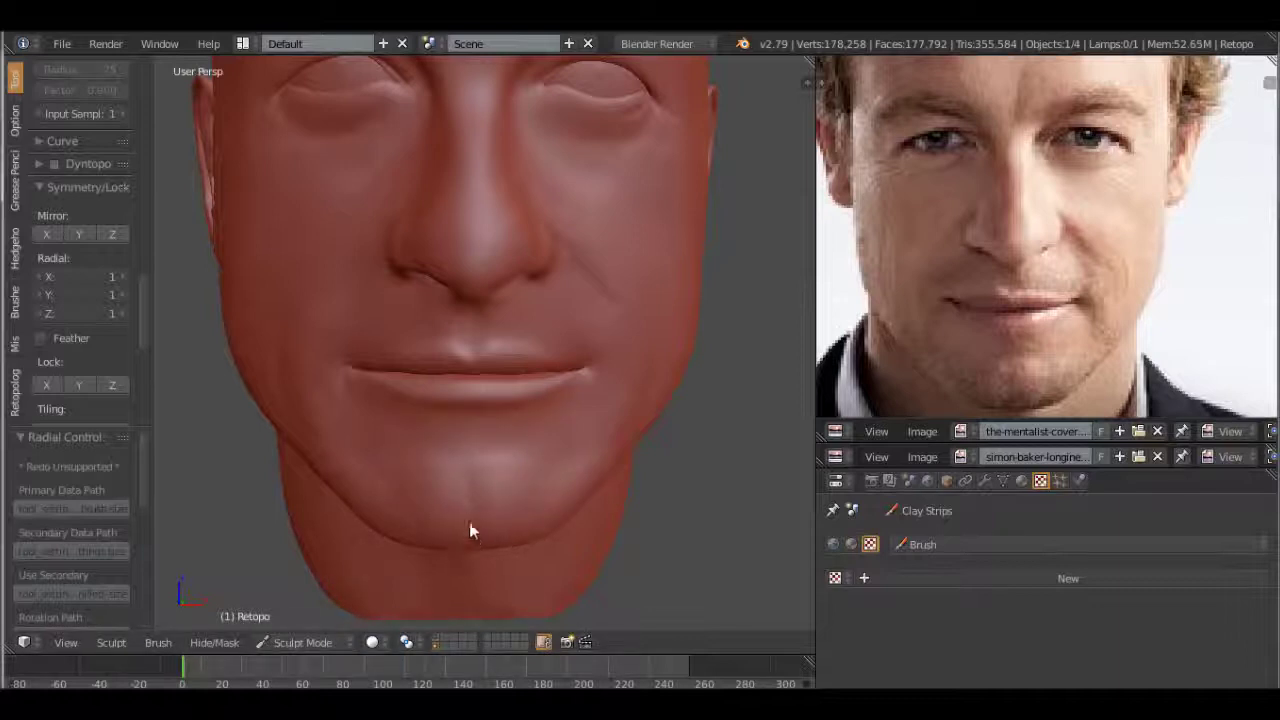
pyautogui.moveTo(522, 447)
pyautogui.mouseDown(button='middle')
pyautogui.moveTo(523, 406)
pyautogui.moveTo(539, 421)
pyautogui.mouseUp(button='middle')
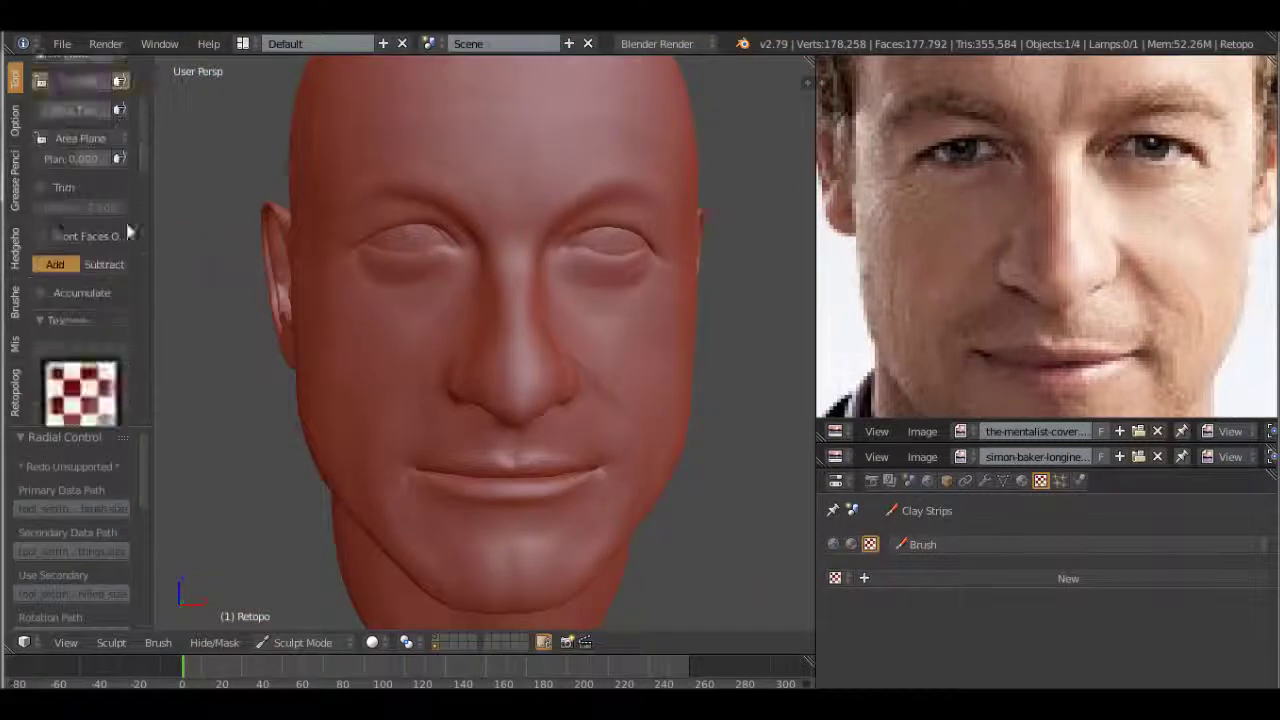
# Step: Carve a faint Crease-brush wrinkle under the inner eye corner
pyautogui.hotkey('shift', 'c')
pyautogui.moveTo(414, 294)
pyautogui.mouseDown(button='middle')
pyautogui.moveTo(537, 383)
pyautogui.moveTo(500, 385)
pyautogui.mouseUp(button='middle')
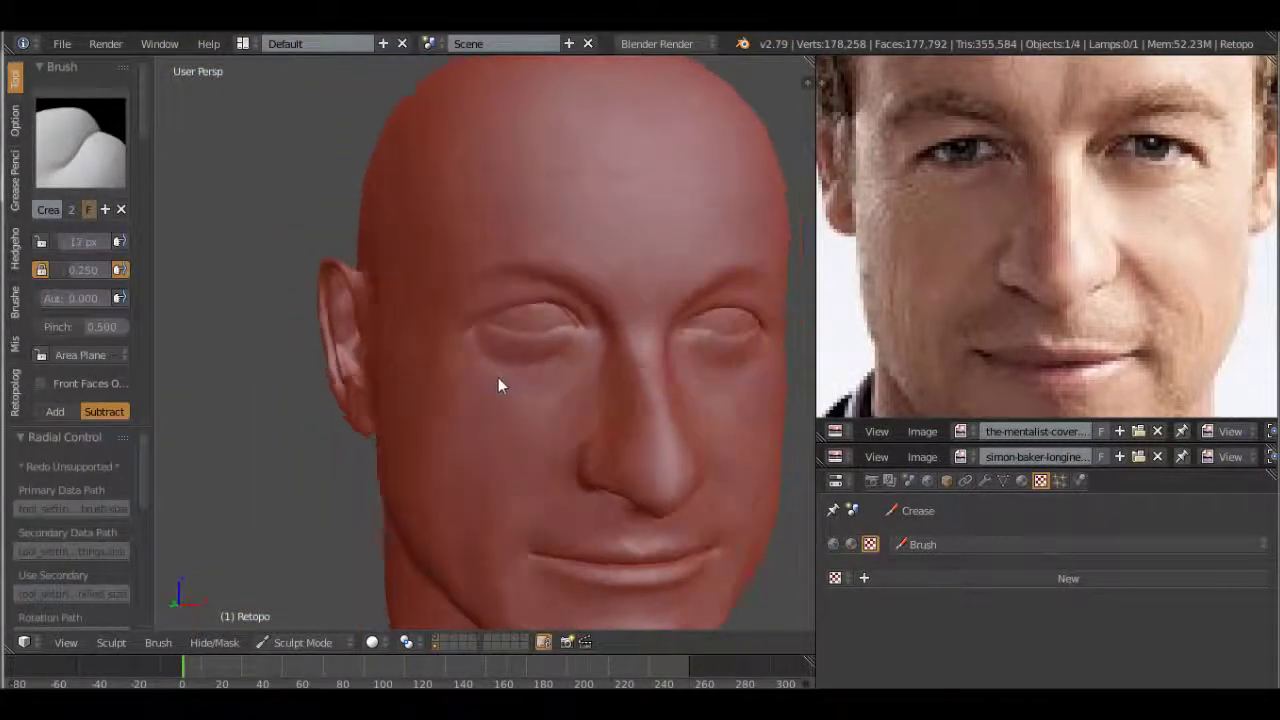
pyautogui.scroll(4, 422, 332)
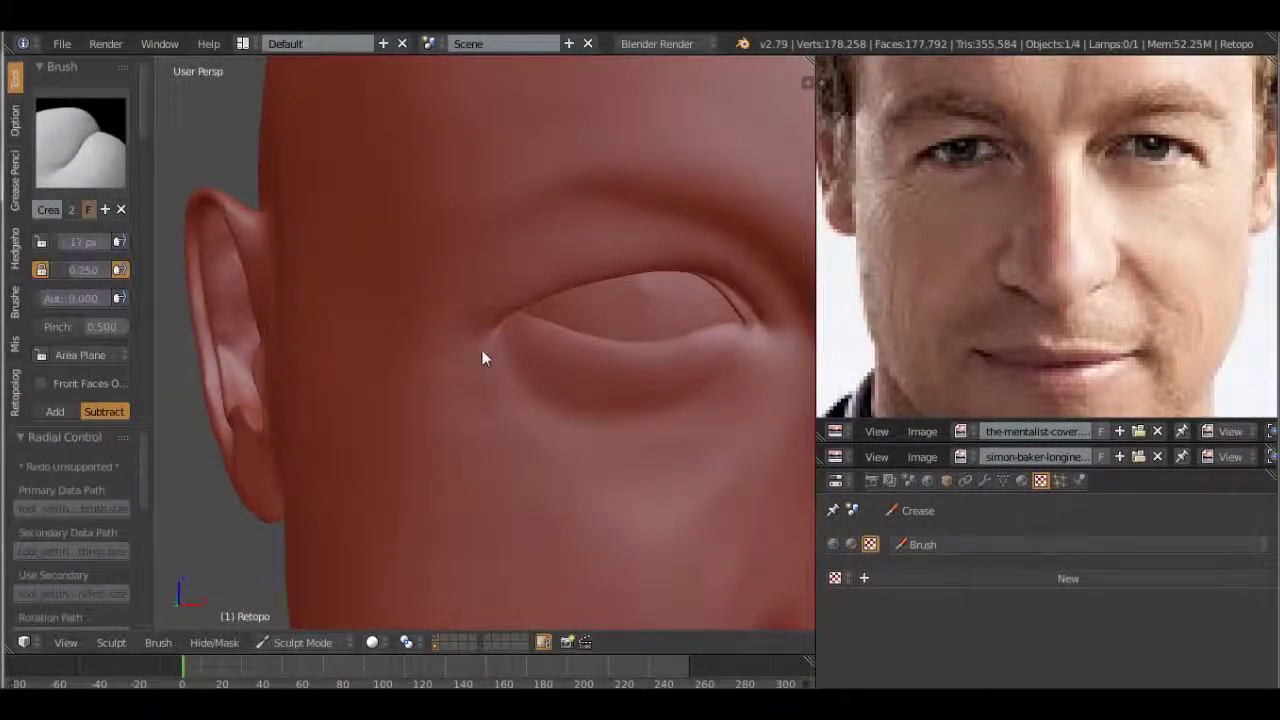
pyautogui.moveTo(469, 360); pyautogui.dragTo(534, 451)
pyautogui.scroll(-4, 600, 434)
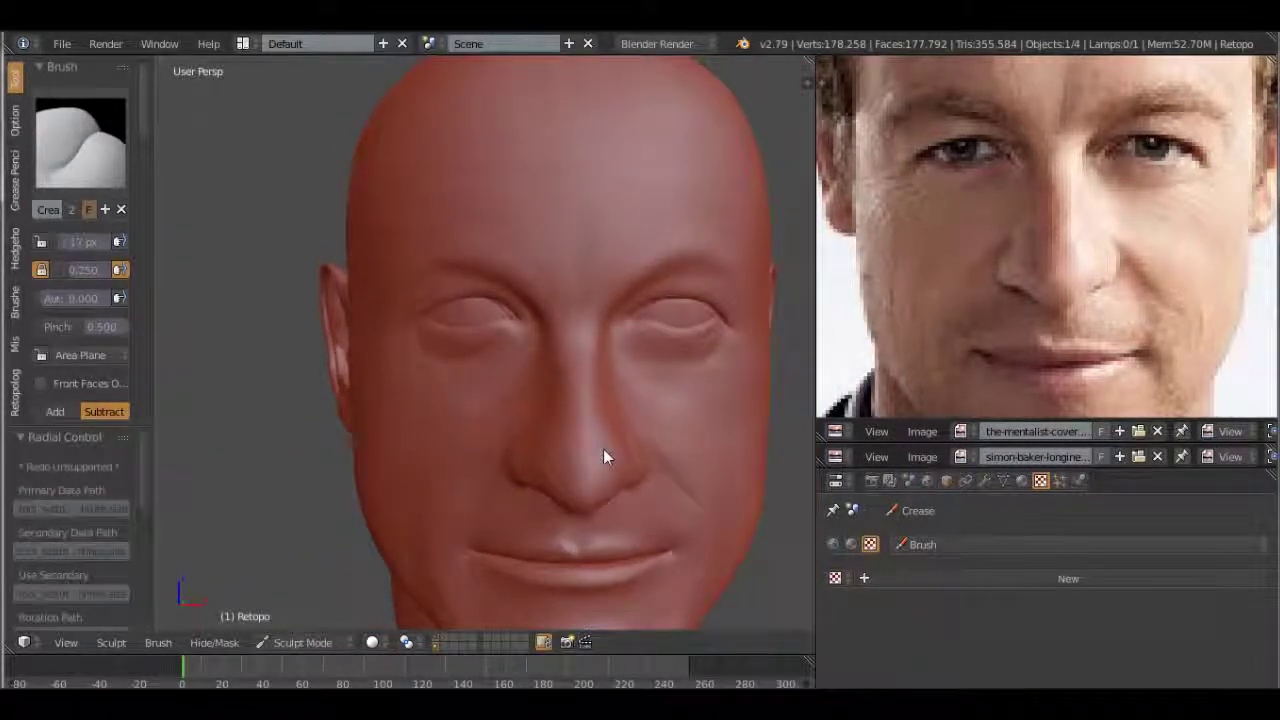
# Step: Turn the head to a three-quarter view and switch back to the Clay Strips brush
pyautogui.moveTo(408, 509)
pyautogui.mouseDown(button='middle')
pyautogui.moveTo(443, 409)
pyautogui.moveTo(88, 142)
pyautogui.mouseUp(button='middle')
pyautogui.click(88, 142)
pyautogui.click(300, 245)
# Step: Give the brush a new texture loaded with a skin alpha image from Antro_Skin_Alphas
pyautogui.scroll(-3, 126, 316)
pyautogui.click(97, 230)
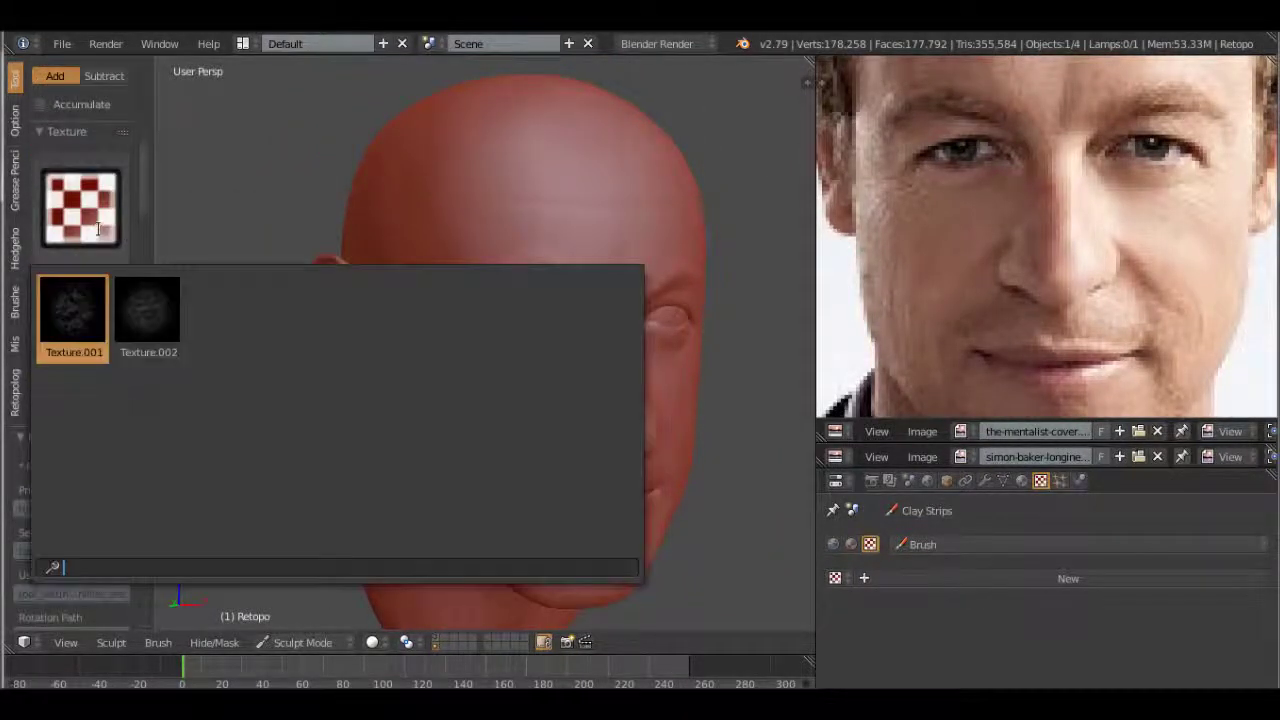
pyautogui.click(147, 310)
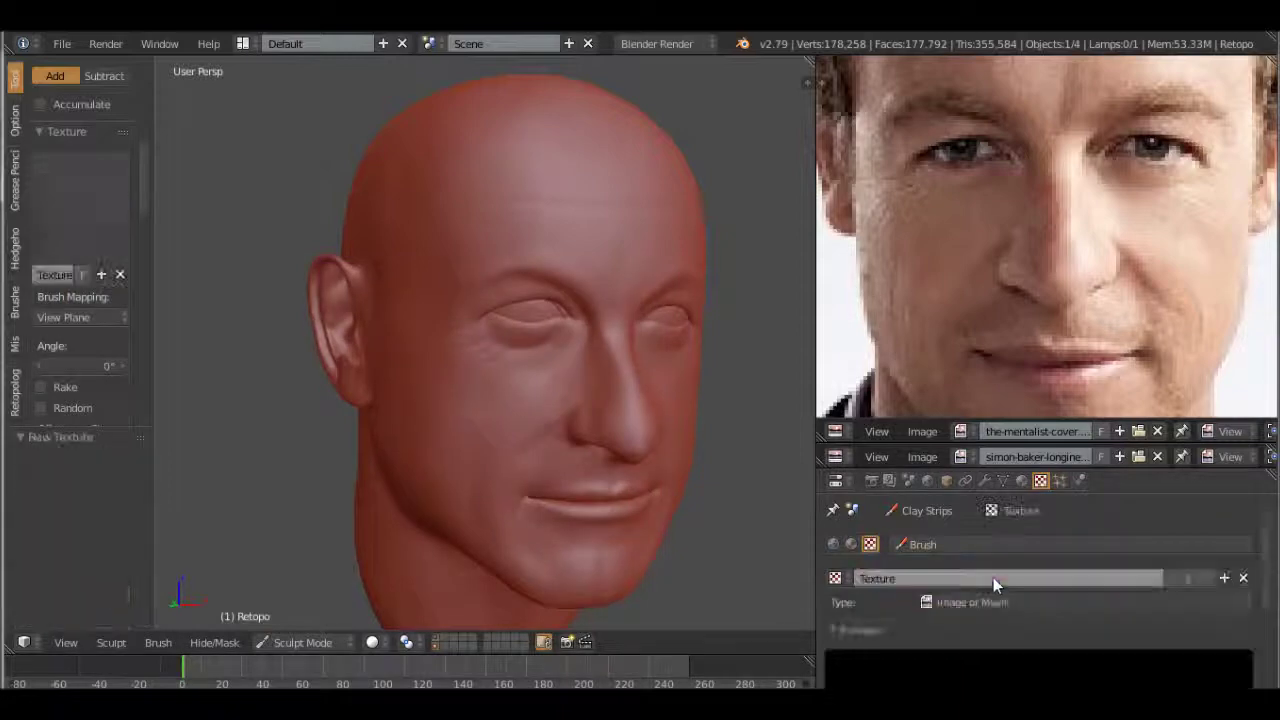
pyautogui.click(1129, 636)
pyautogui.click(64, 144)
pyautogui.doubleClick(300, 180)
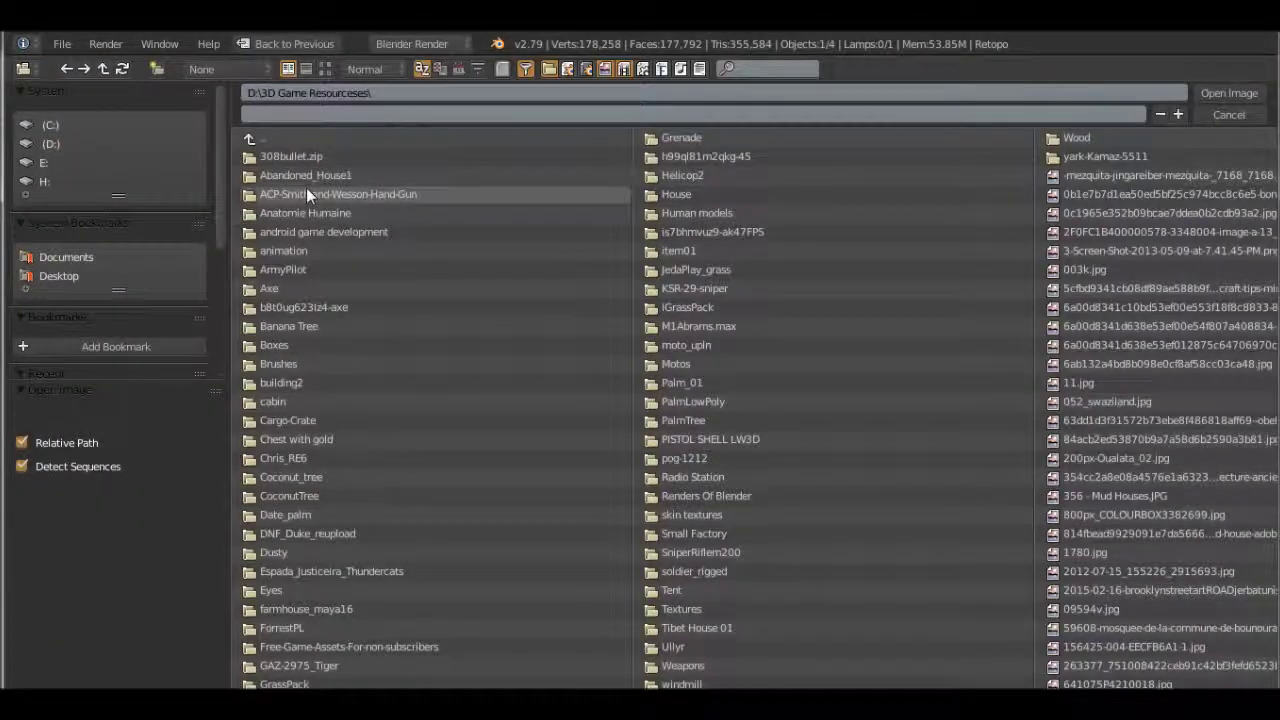
pyautogui.doubleClick(280, 364)
pyautogui.doubleClick(300, 157)
pyautogui.doubleClick(300, 157)
pyautogui.click(325, 68)
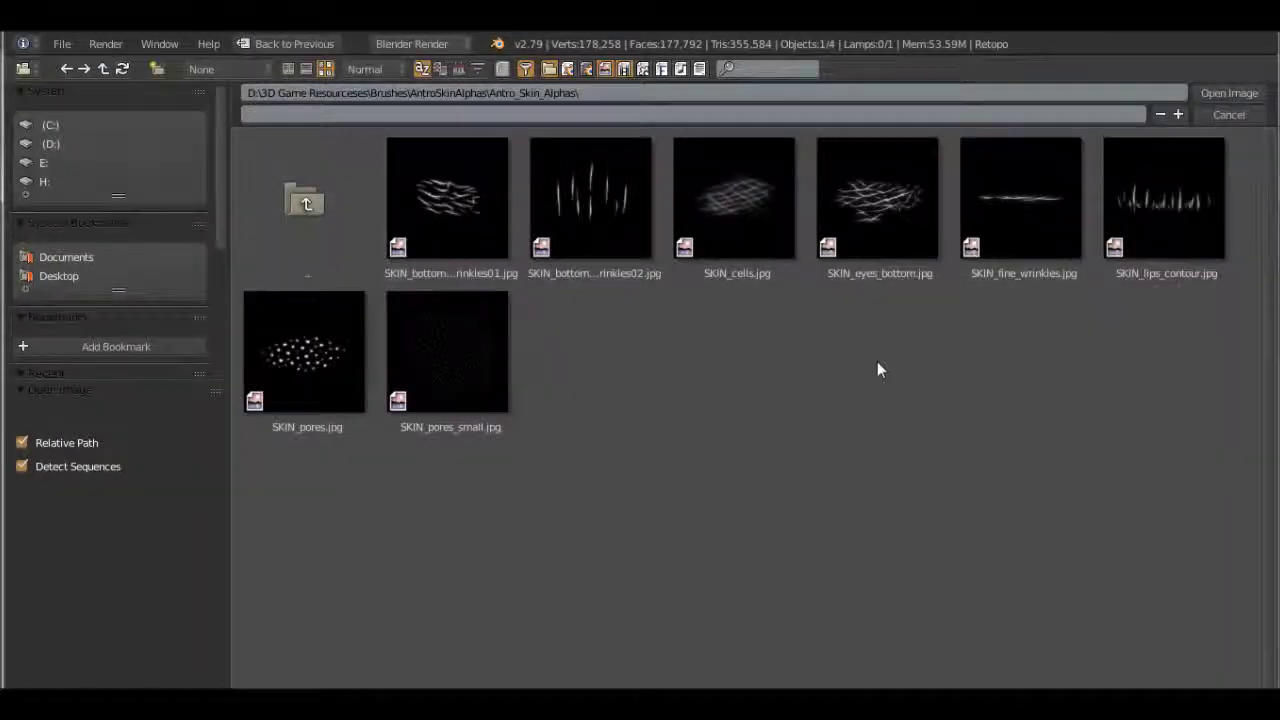
pyautogui.doubleClick(447, 351)
# Step: Set the stroke method to Anchored, undo the last stroke, and shrink the radius to 19 px
pyautogui.scroll(-3, 66, 339)
pyautogui.scroll(-3, 66, 339)
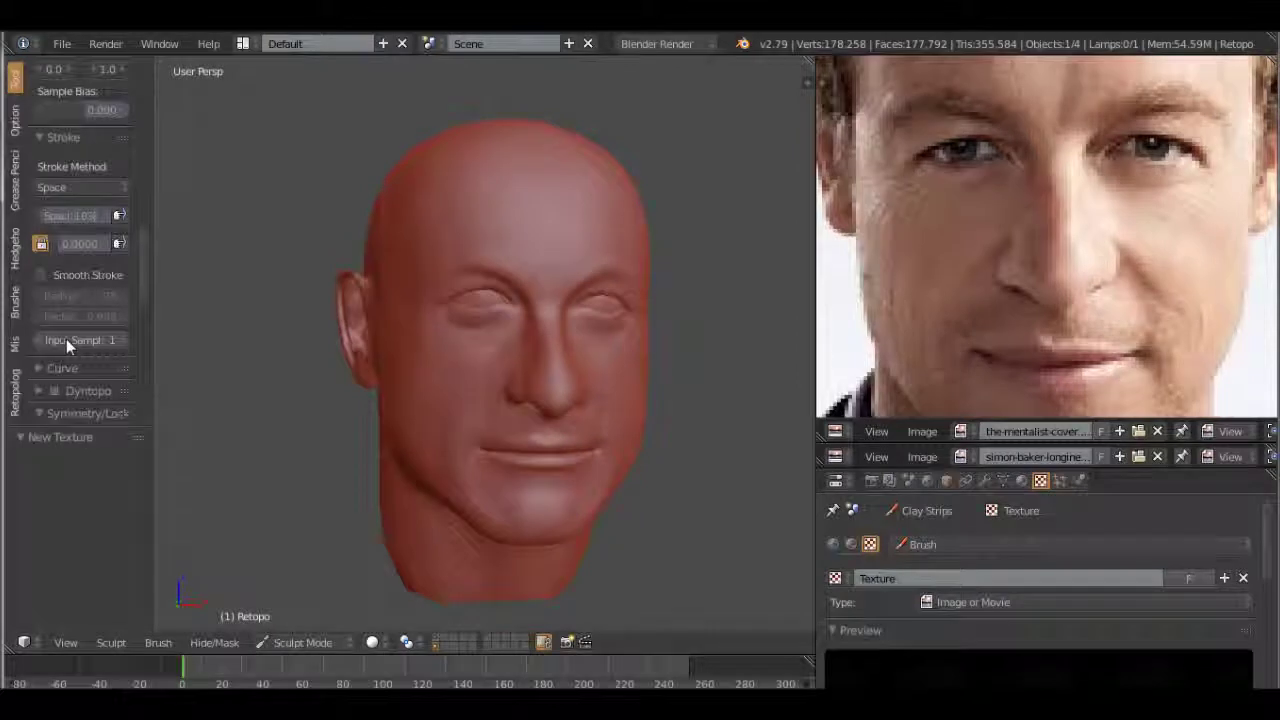
pyautogui.click(87, 187)
pyautogui.click(102, 293)
pyautogui.scroll(3, 495, 422)
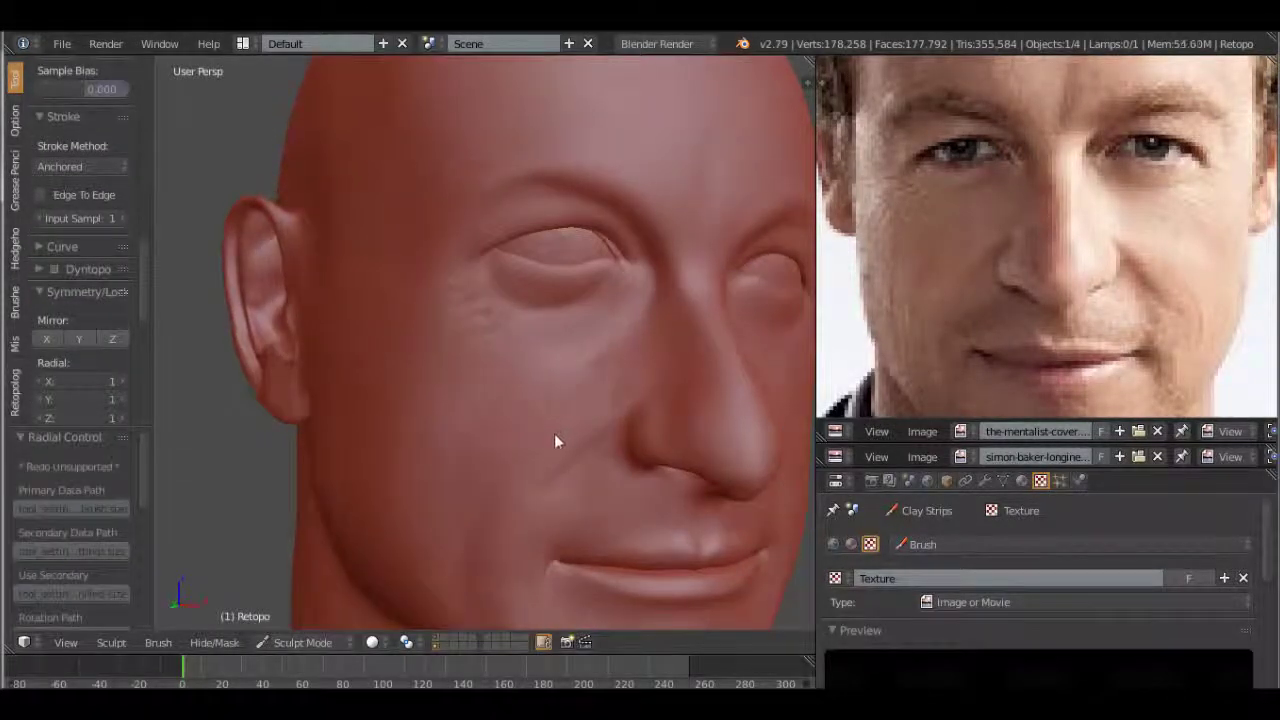
pyautogui.hotkey('ctrl', 'z')
pyautogui.scroll(10, 138, 230)
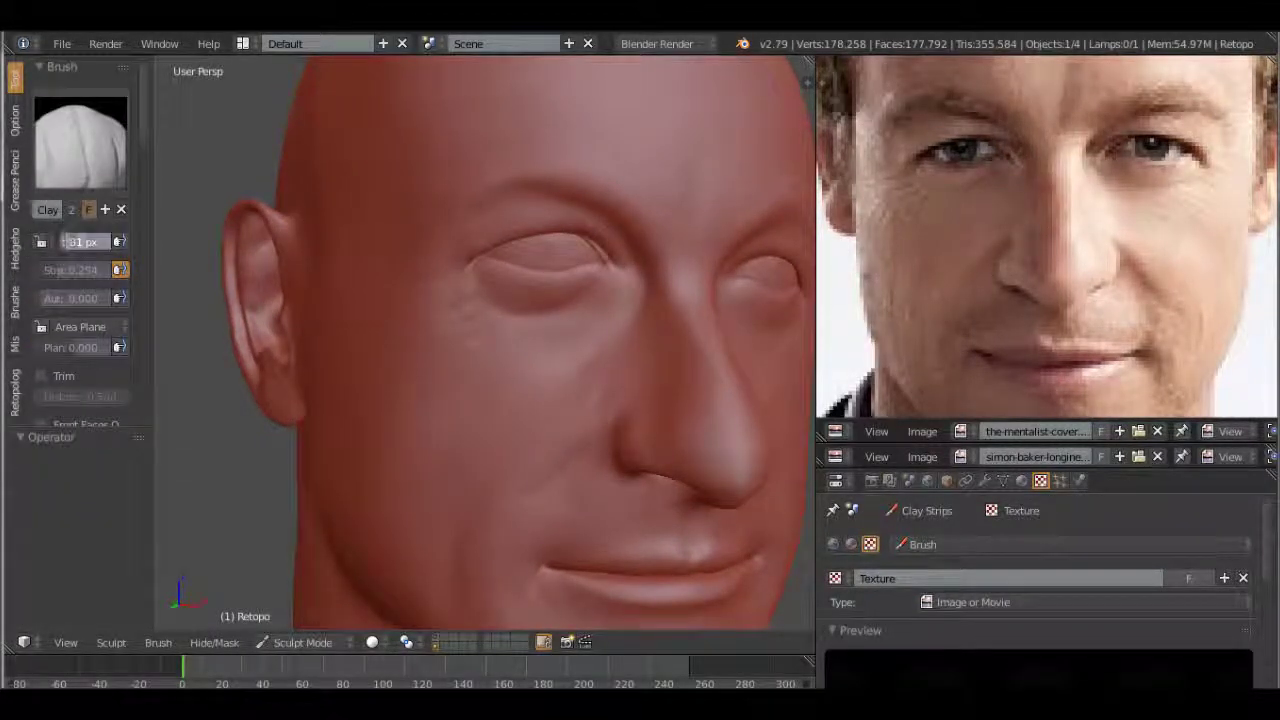
pyautogui.moveTo(470, 395); pyautogui.dragTo(497, 390, button='middle')
# Step: Texture the eye, cheek and forehead areas with the skin alpha from several angles
pyautogui.scroll(2, 551, 448)
pyautogui.scroll(3, 517, 317)
pyautogui.moveTo(517, 317); pyautogui.dragTo(571, 429, button='middle')
pyautogui.scroll(-2, 506, 398)
pyautogui.scroll(-5, 506, 398)
pyautogui.scroll(2, 464, 393)
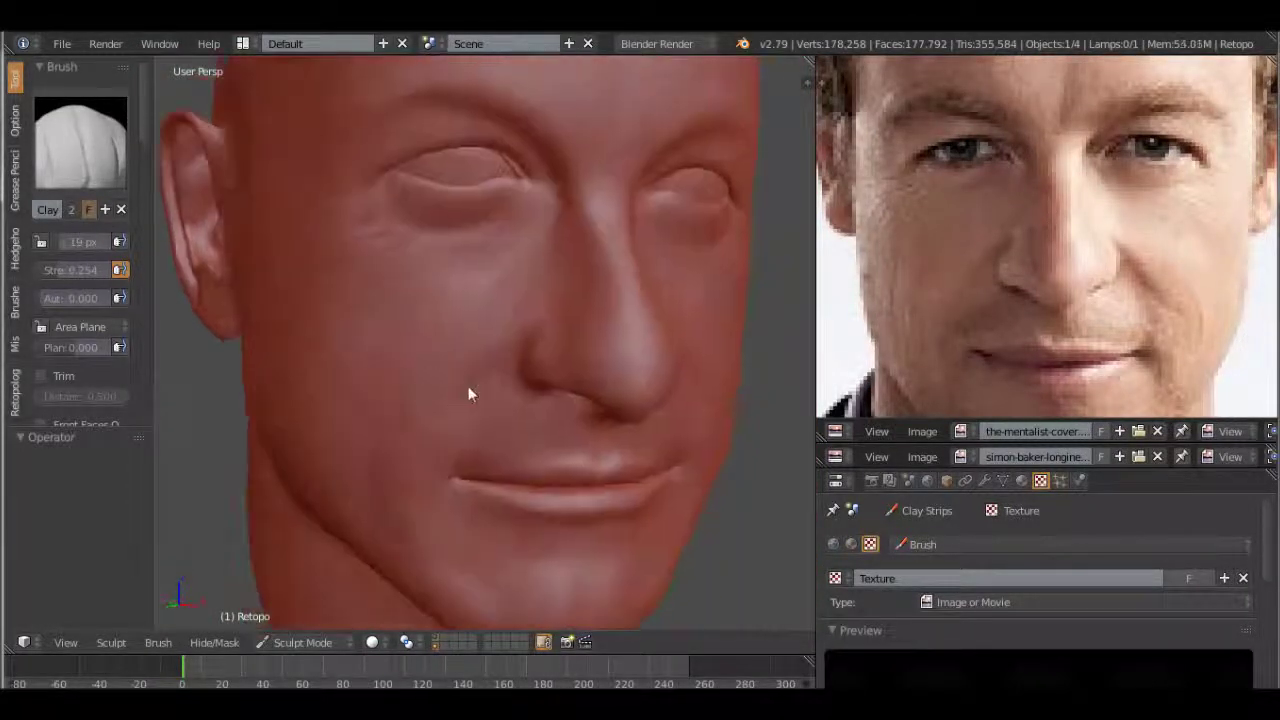
pyautogui.moveTo(500, 328)
pyautogui.mouseDown(button='middle')
pyautogui.moveTo(476, 272)
pyautogui.moveTo(549, 374)
pyautogui.mouseUp(button='middle')
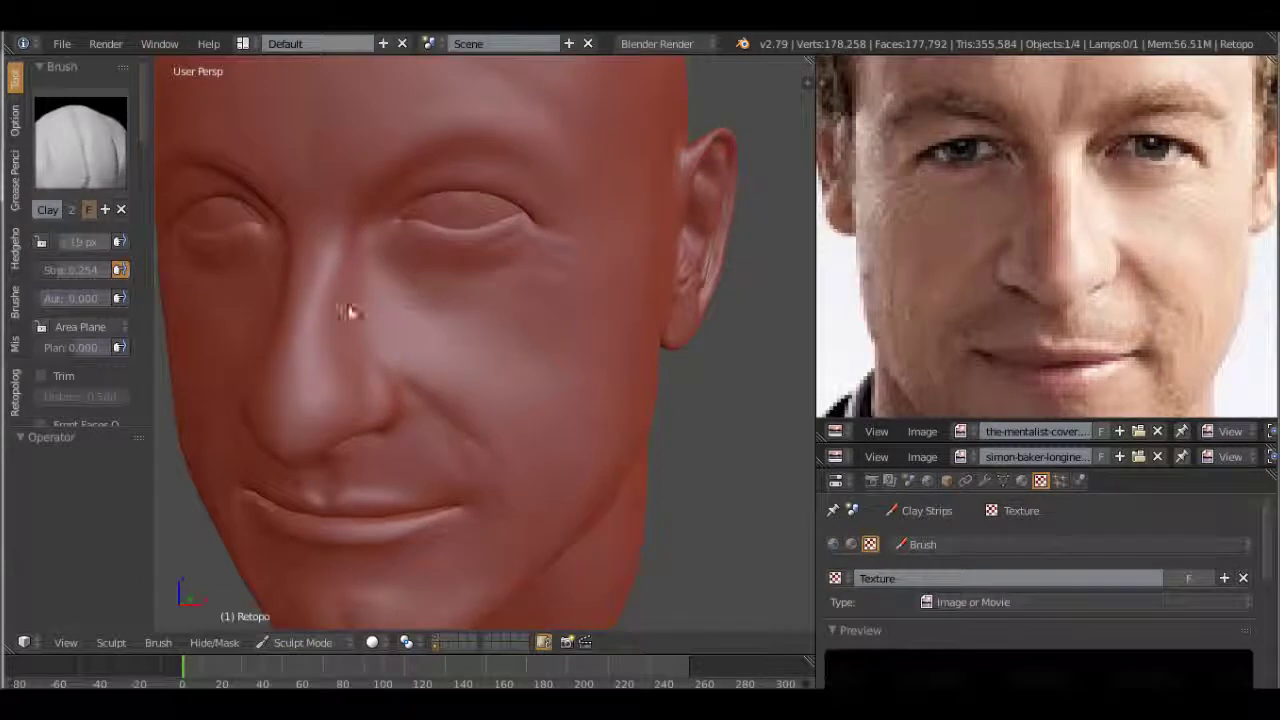
pyautogui.moveTo(373, 360)
pyautogui.mouseDown(button='middle')
pyautogui.moveTo(537, 251)
pyautogui.moveTo(460, 237)
pyautogui.moveTo(547, 299)
pyautogui.moveTo(534, 338)
pyautogui.moveTo(440, 289)
pyautogui.moveTo(554, 303)
pyautogui.moveTo(487, 248)
pyautogui.mouseUp(button='middle')
pyautogui.scroll(3, 446, 355)
pyautogui.scroll(-2, 476, 346)
pyautogui.scroll(2, 487, 248)
pyautogui.scroll(-3, 483, 310)
# Step: Texture the cheek and mouth corner from three-quarter and frontal views, then start loading another image
pyautogui.moveTo(600, 290); pyautogui.dragTo(593, 324, button='middle')
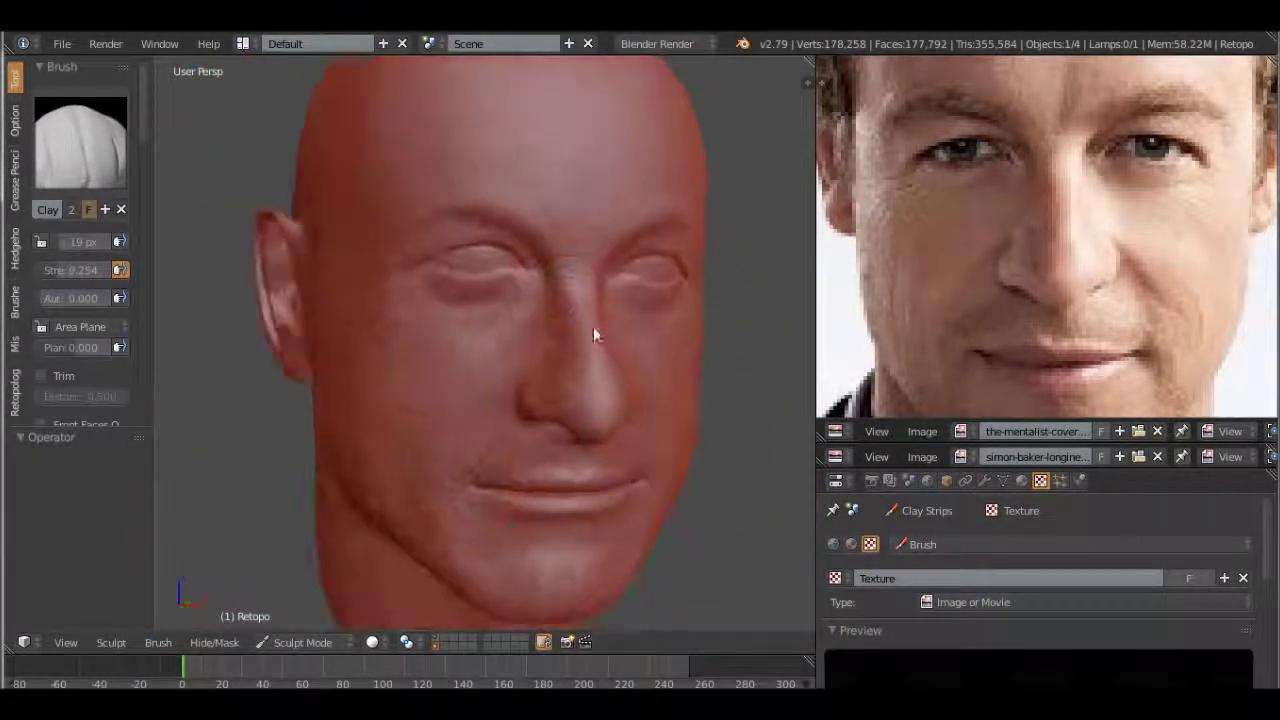
pyautogui.scroll(4, 593, 324)
pyautogui.scroll(-3, 510, 313)
pyautogui.moveTo(508, 349); pyautogui.dragTo(403, 410, button='middle')
pyautogui.scroll(4, 403, 410)
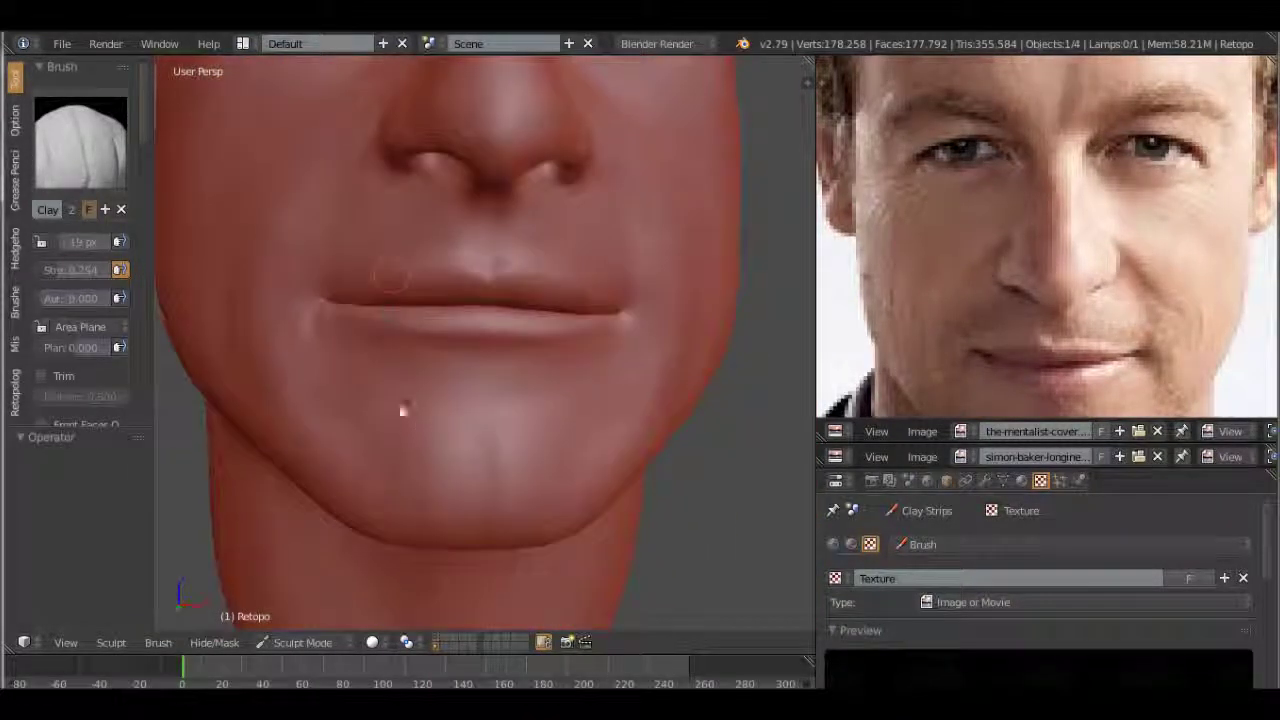
pyautogui.moveTo(527, 387)
pyautogui.mouseDown(button='middle')
pyautogui.moveTo(551, 409)
pyautogui.moveTo(523, 424)
pyautogui.mouseUp(button='middle')
pyautogui.scroll(2, 523, 424)
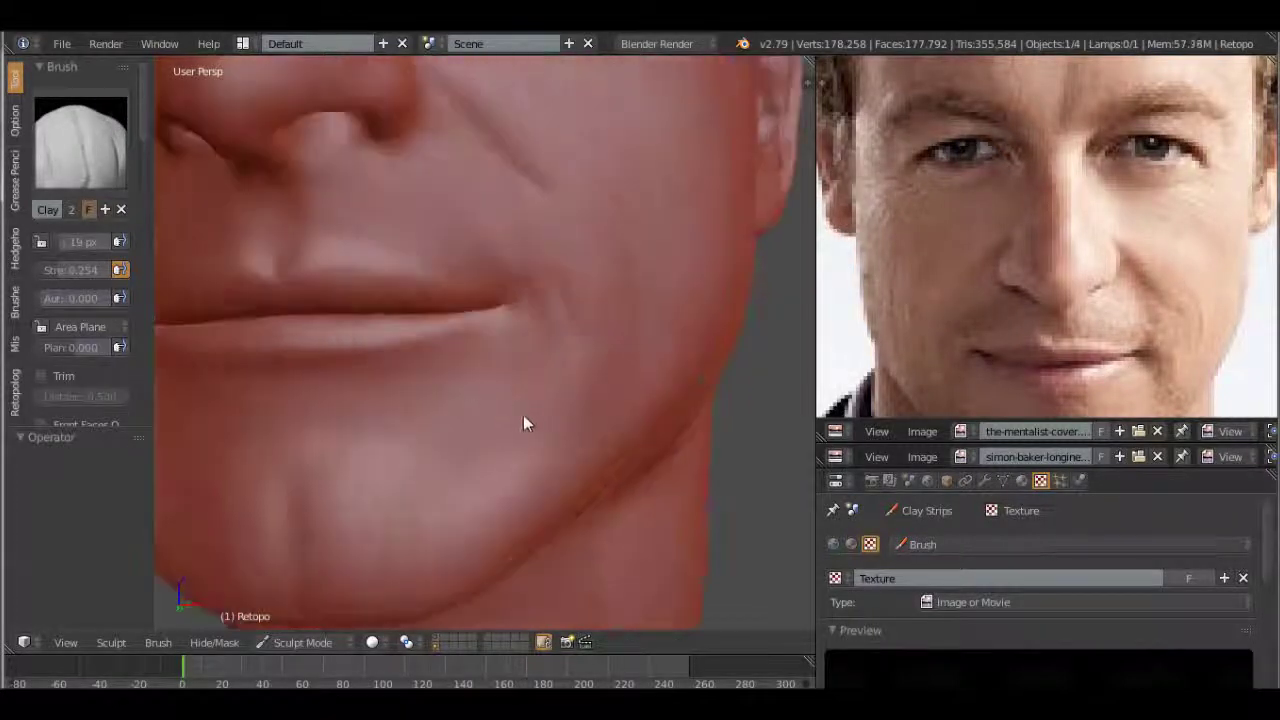
pyautogui.scroll(-4, 441, 247)
pyautogui.moveTo(455, 282)
pyautogui.mouseDown(button='middle')
pyautogui.moveTo(527, 329)
pyautogui.moveTo(473, 291)
pyautogui.moveTo(390, 333)
pyautogui.mouseUp(button='middle')
pyautogui.scroll(-3, 1040, 560)
pyautogui.click(1215, 643)
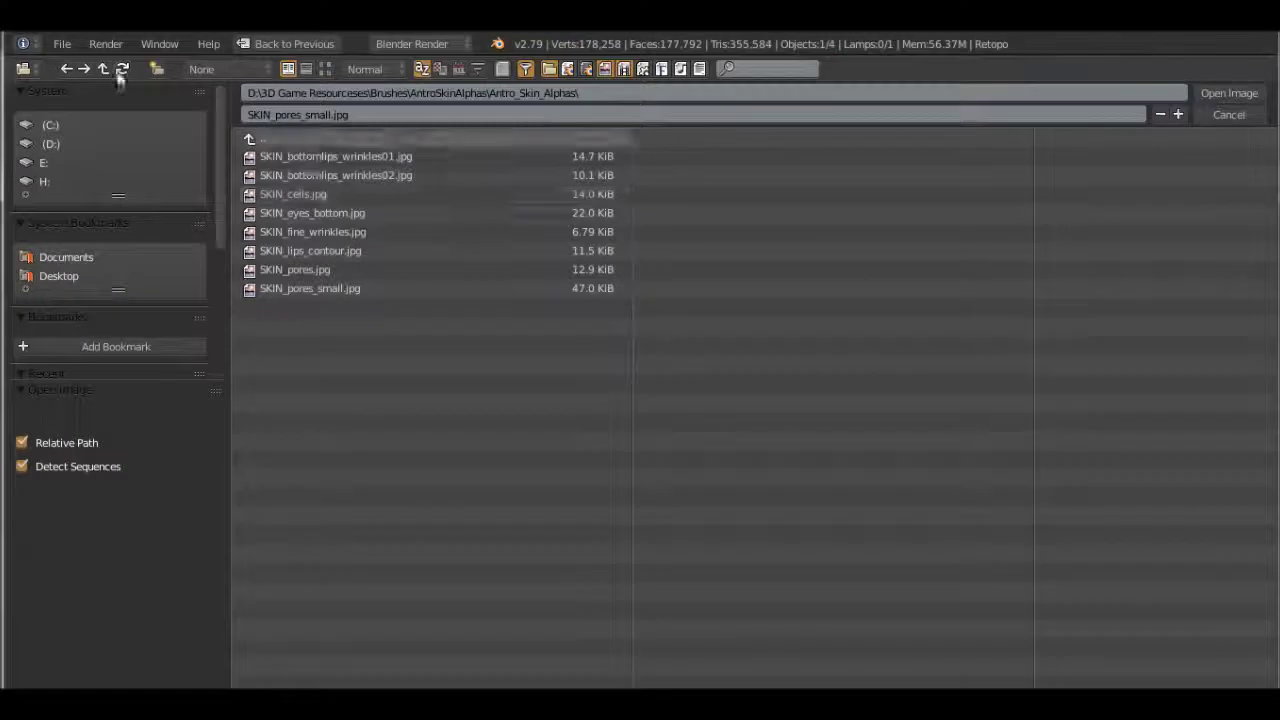
# Step: Load a different skin image from the parent Brushes folder into the brush texture
pyautogui.click(101, 70)
pyautogui.click(325, 69)
pyautogui.scroll(-5, 985, 405)
pyautogui.scroll(-5, 986, 425)
pyautogui.scroll(-5, 988, 448)
pyautogui.scroll(-3, 988, 450)
pyautogui.scroll(-5, 988, 450)
pyautogui.scroll(-5, 990, 450)
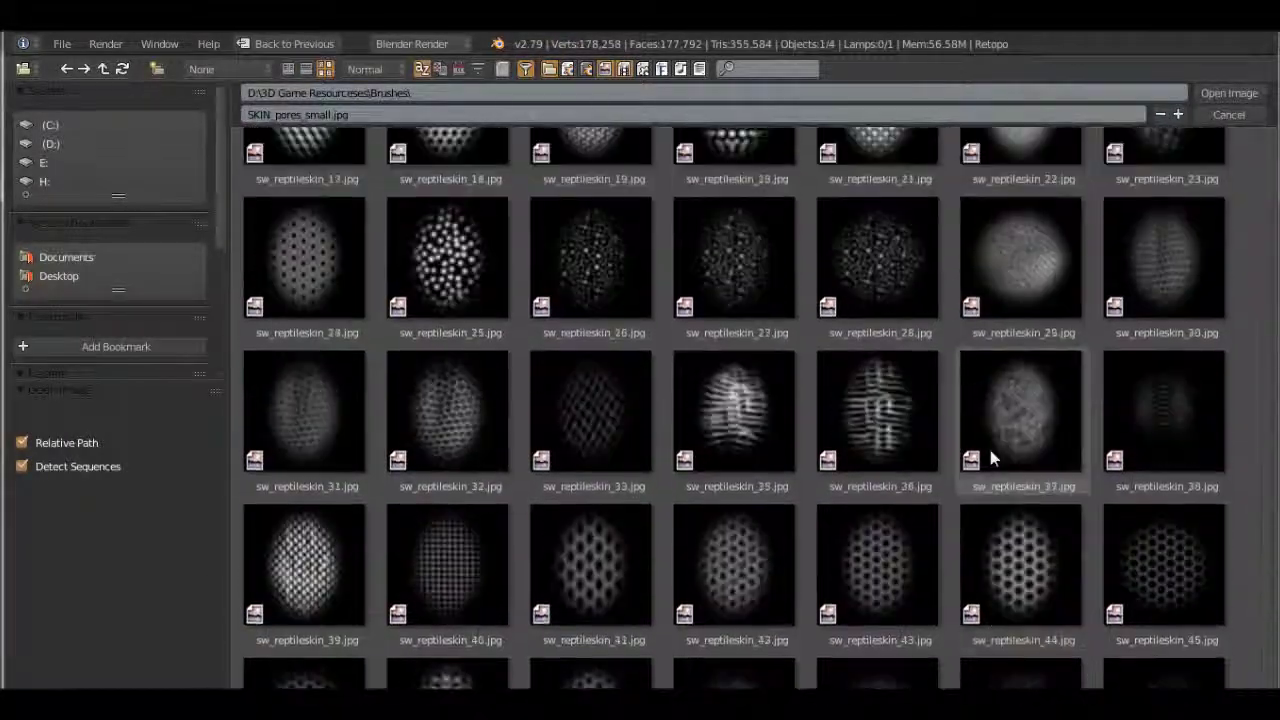
pyautogui.scroll(-5, 990, 450)
pyautogui.doubleClick(1107, 455)
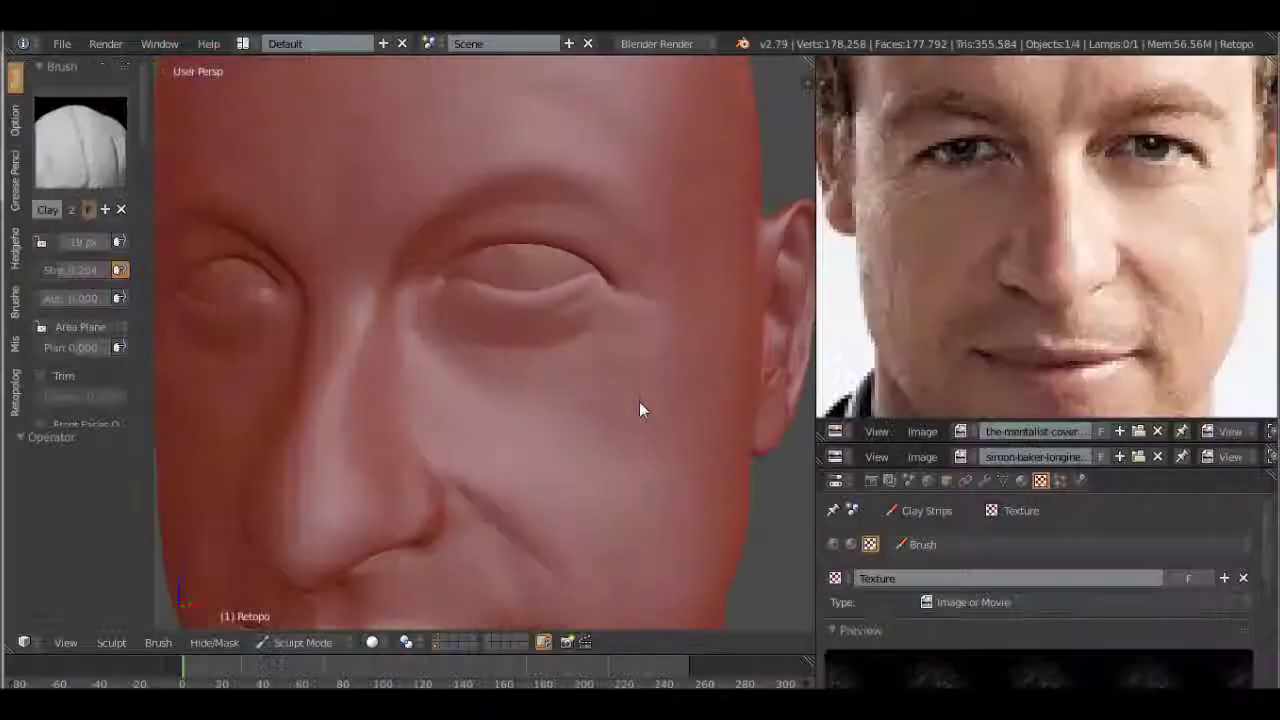
# Step: Sculpt the side of the head, chin, jaw and mouth from profile and low views
pyautogui.scroll(5, 620, 410)
pyautogui.scroll(-8, 621, 519)
pyautogui.moveTo(560, 226)
pyautogui.mouseDown(button='middle')
pyautogui.moveTo(590, 218)
pyautogui.moveTo(554, 294)
pyautogui.moveTo(603, 231)
pyautogui.mouseUp(button='middle')
pyautogui.moveTo(537, 296)
pyautogui.mouseDown(button='middle')
pyautogui.moveTo(609, 203)
pyautogui.moveTo(586, 251)
pyautogui.moveTo(563, 383)
pyautogui.moveTo(651, 469)
pyautogui.moveTo(600, 289)
pyautogui.moveTo(634, 306)
pyautogui.moveTo(551, 380)
pyautogui.moveTo(628, 420)
pyautogui.moveTo(620, 351)
pyautogui.moveTo(456, 397)
pyautogui.mouseUp(button='middle')
pyautogui.moveTo(457, 445)
pyautogui.mouseDown(button='middle')
pyautogui.moveTo(420, 417)
pyautogui.moveTo(485, 393)
pyautogui.mouseUp(button='middle')
pyautogui.moveTo(330, 326)
pyautogui.mouseDown(button='middle')
pyautogui.moveTo(431, 398)
pyautogui.moveTo(550, 402)
pyautogui.mouseUp(button='middle')
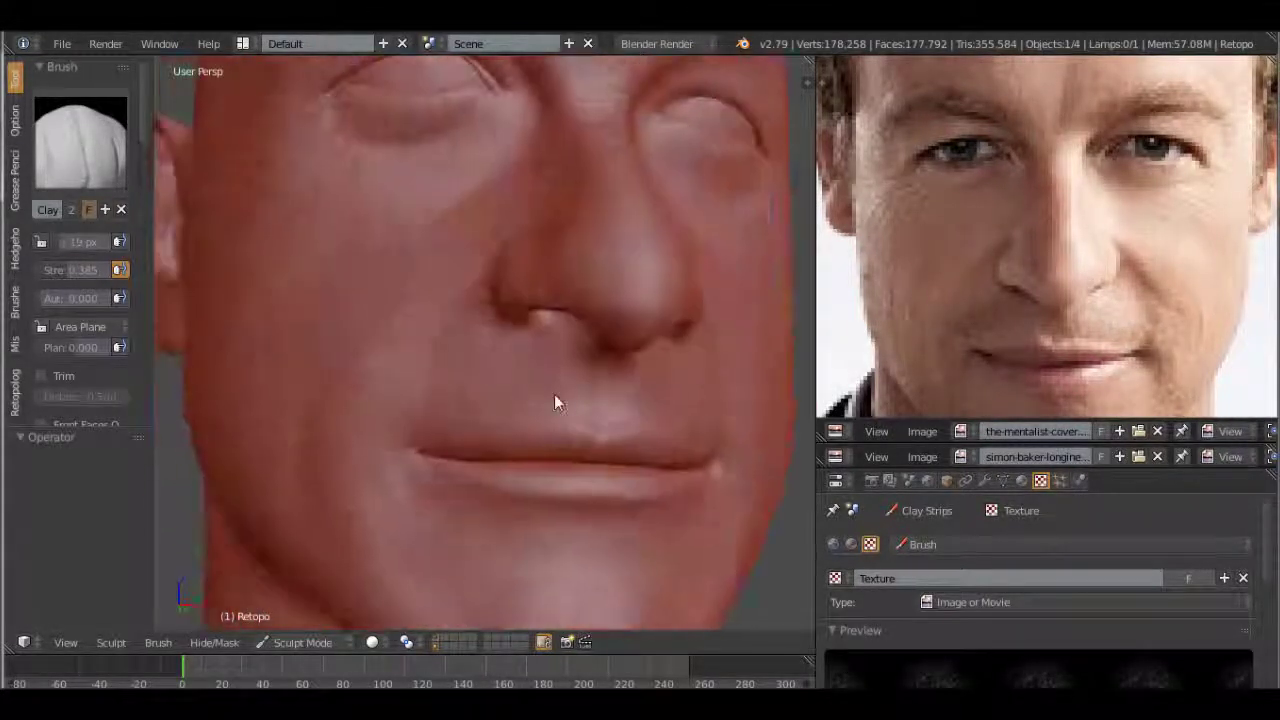
pyautogui.moveTo(478, 360)
pyautogui.mouseDown(button='middle')
pyautogui.moveTo(566, 357)
pyautogui.moveTo(487, 470)
pyautogui.moveTo(543, 463)
pyautogui.moveTo(466, 466)
pyautogui.moveTo(555, 525)
pyautogui.moveTo(517, 360)
pyautogui.moveTo(513, 383)
pyautogui.mouseUp(button='middle')
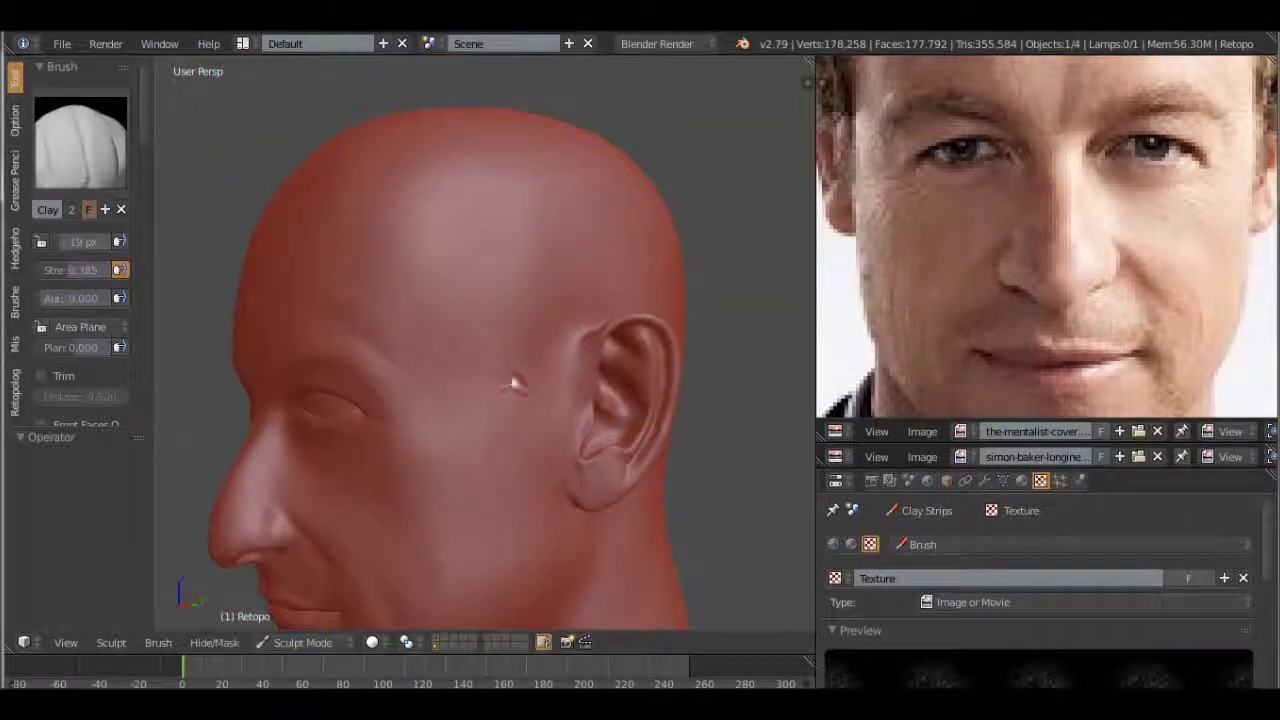
pyautogui.moveTo(448, 449)
pyautogui.mouseDown(button='middle')
pyautogui.moveTo(451, 404)
pyautogui.moveTo(449, 441)
pyautogui.moveTo(411, 415)
pyautogui.moveTo(579, 438)
pyautogui.mouseUp(button='middle')
# Step: Refine the skin around the eye and inner eye corner in close-up
pyautogui.scroll(4, 560, 438)
pyautogui.scroll(3, 490, 436)
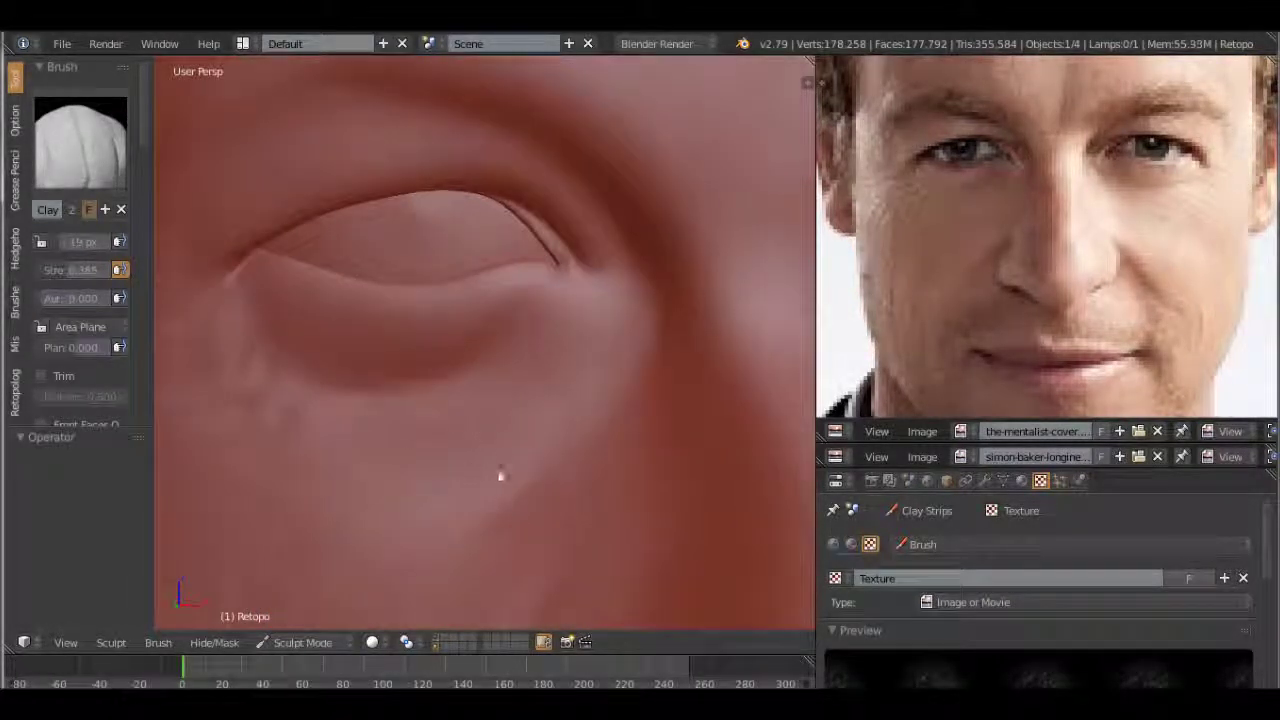
pyautogui.scroll(2, 582, 392)
pyautogui.moveTo(386, 371)
pyautogui.mouseDown(button='middle')
pyautogui.moveTo(489, 449)
pyautogui.moveTo(416, 441)
pyautogui.mouseUp(button='middle')
pyautogui.moveTo(529, 393)
pyautogui.mouseDown(button='middle')
pyautogui.moveTo(549, 407)
pyautogui.moveTo(532, 322)
pyautogui.moveTo(506, 312)
pyautogui.mouseUp(button='middle')
pyautogui.moveTo(410, 300); pyautogui.dragTo(488, 372, button='middle')
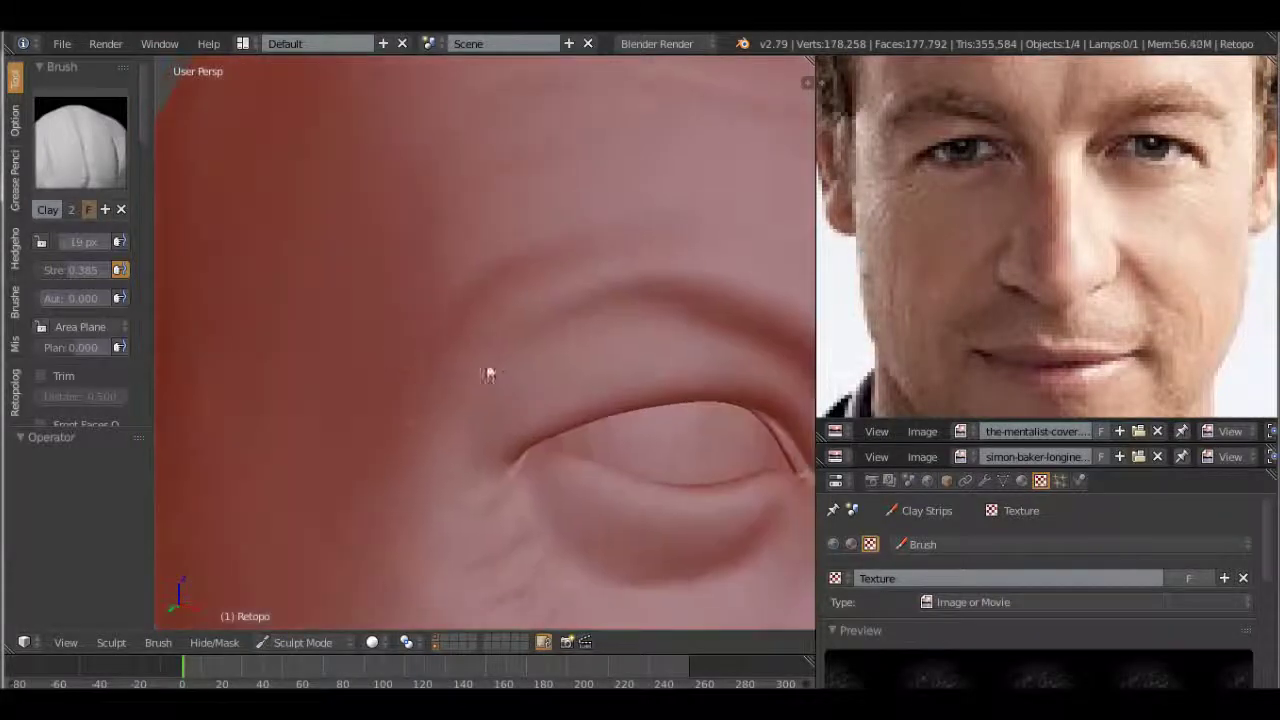
pyautogui.moveTo(585, 424); pyautogui.dragTo(548, 302, button='middle')
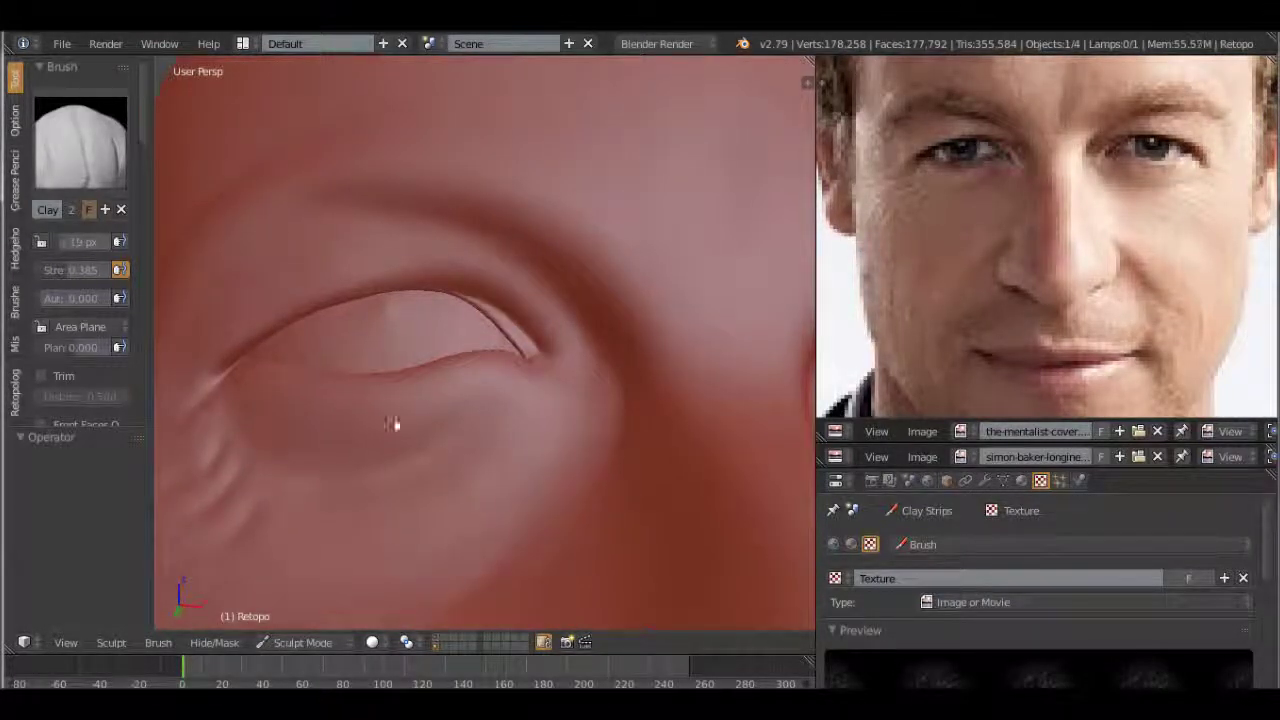
pyautogui.scroll(-6, 432, 408)
pyautogui.moveTo(477, 480)
pyautogui.mouseDown(button='middle')
pyautogui.moveTo(651, 423)
pyautogui.moveTo(503, 371)
pyautogui.mouseUp(button='middle')
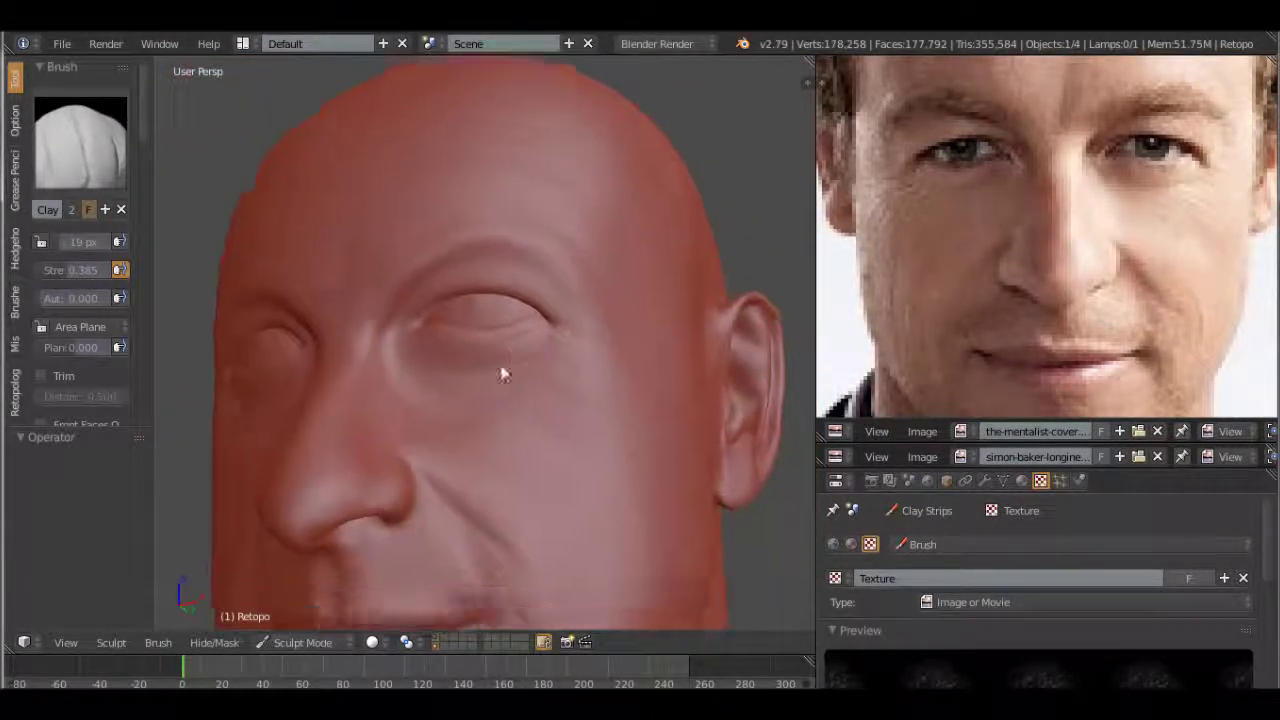
pyautogui.scroll(6, 428, 412)
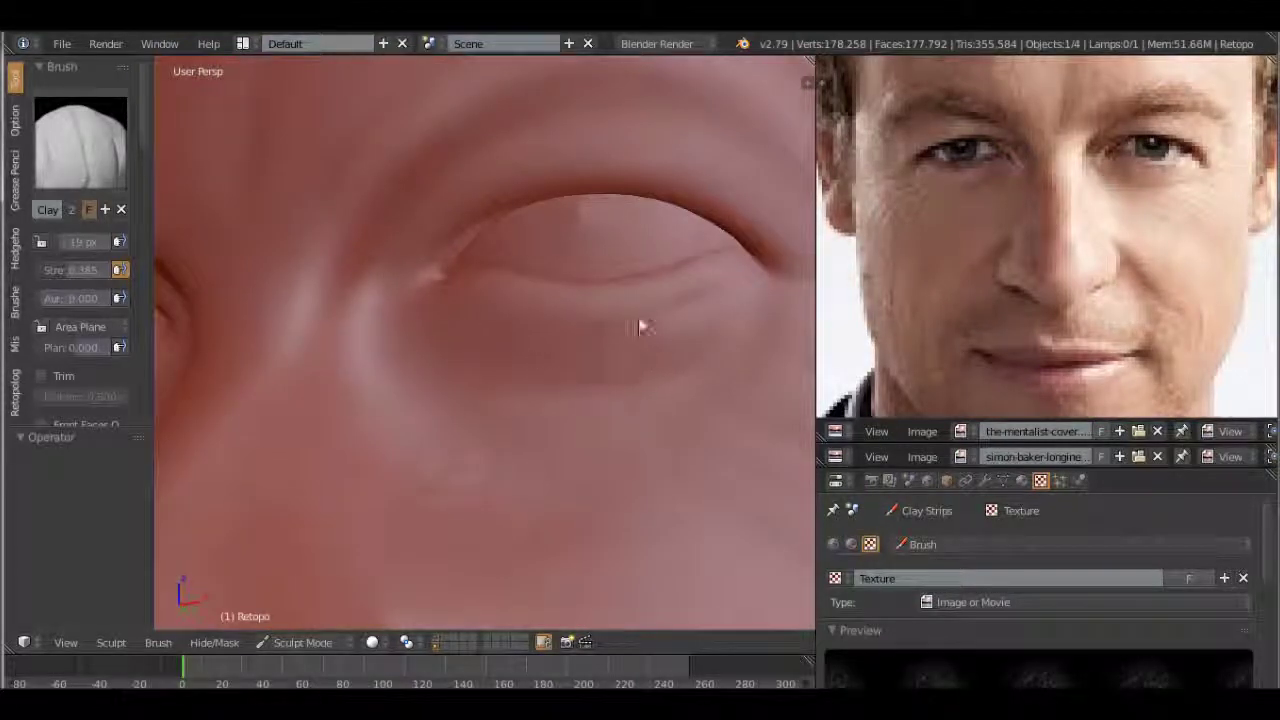
pyautogui.moveTo(623, 338); pyautogui.dragTo(560, 337, button='middle')
pyautogui.scroll(2, 492, 331)
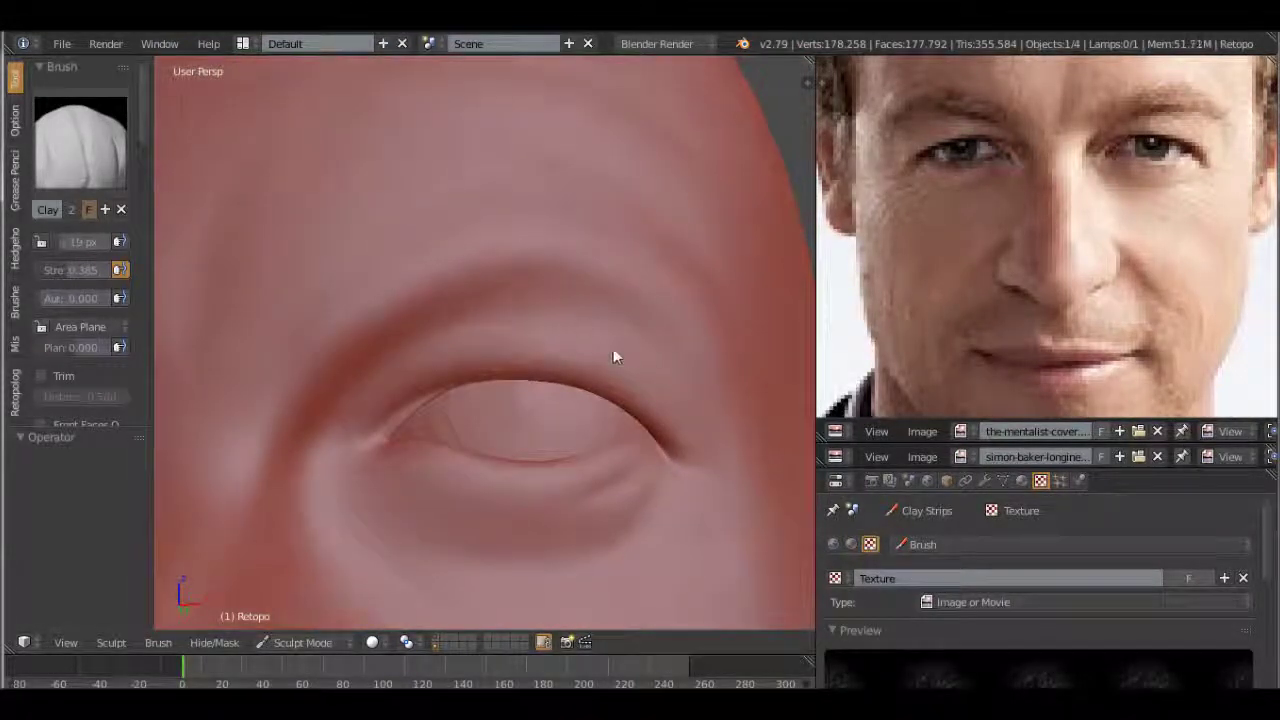
pyautogui.scroll(-2, 614, 350)
pyautogui.moveTo(631, 403); pyautogui.dragTo(557, 323, button='middle')
pyautogui.scroll(2, 560, 330)
pyautogui.scroll(3, 500, 310)
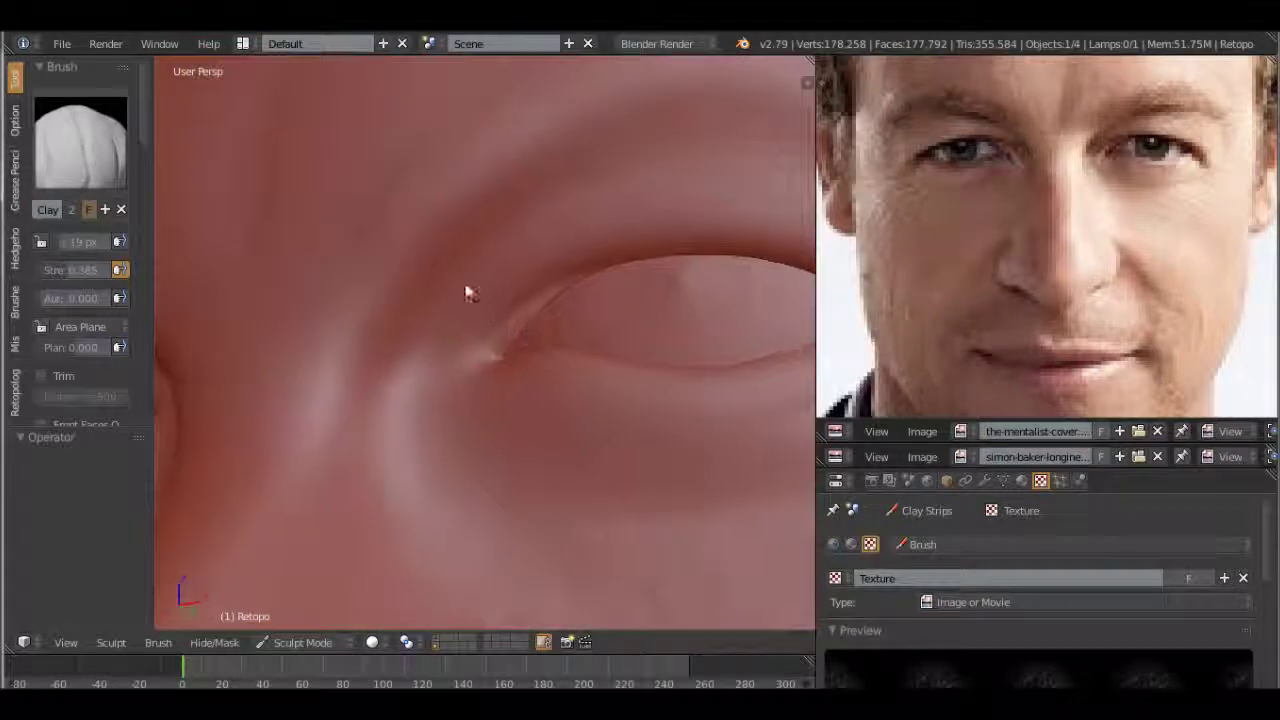
pyautogui.scroll(-3, 483, 368)
pyautogui.moveTo(490, 368); pyautogui.dragTo(543, 371, button='middle')
pyautogui.scroll(1, 570, 410)
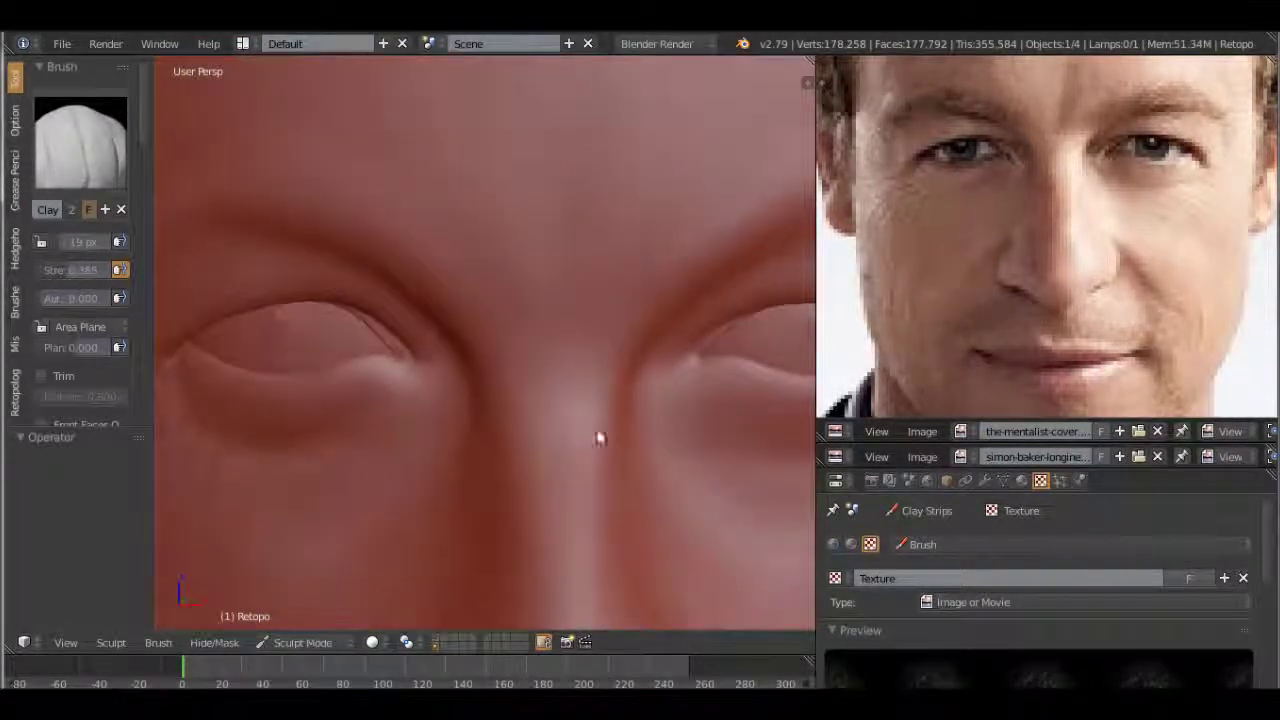
# Step: Deepen the creases at both mouth corners and shape the cheek and lips
pyautogui.moveTo(567, 269)
pyautogui.mouseDown(button='middle')
pyautogui.moveTo(635, 389)
pyautogui.moveTo(345, 249)
pyautogui.mouseUp(button='middle')
pyautogui.scroll(3, 345, 249)
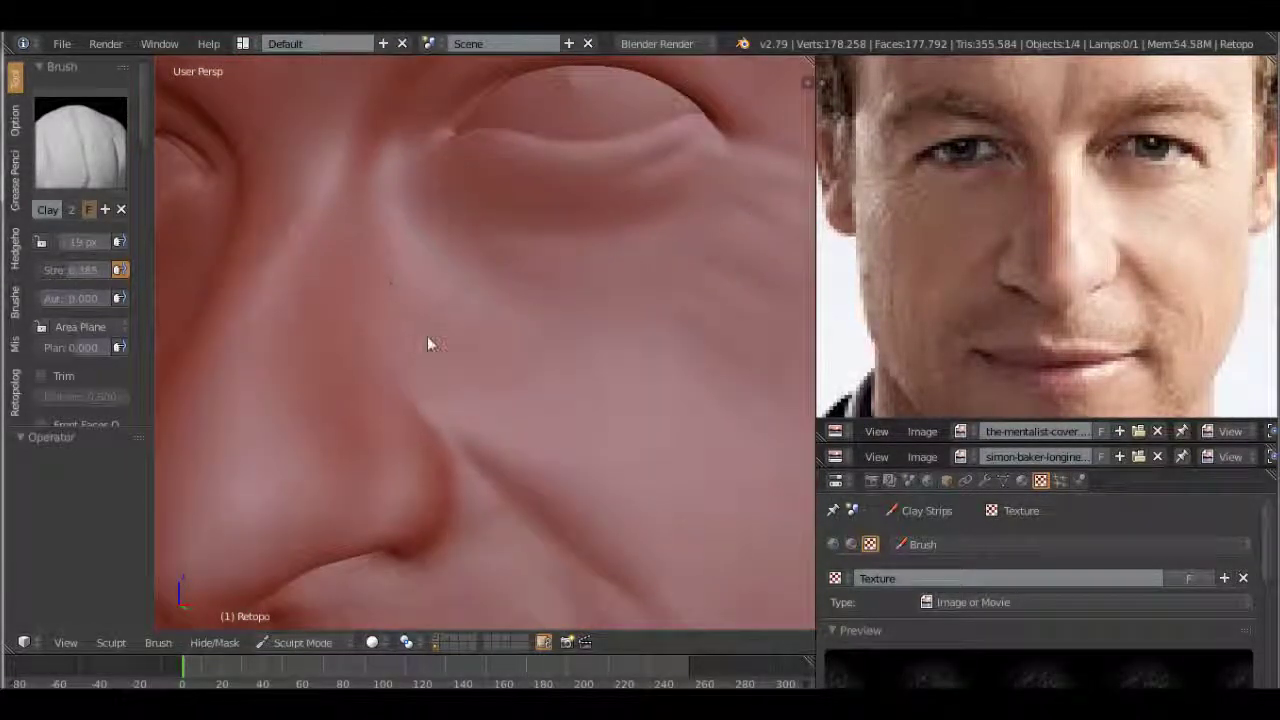
pyautogui.scroll(-2, 422, 344)
pyautogui.scroll(-2, 383, 366)
pyautogui.moveTo(383, 366); pyautogui.dragTo(463, 354, button='middle')
pyautogui.scroll(4, 450, 320)
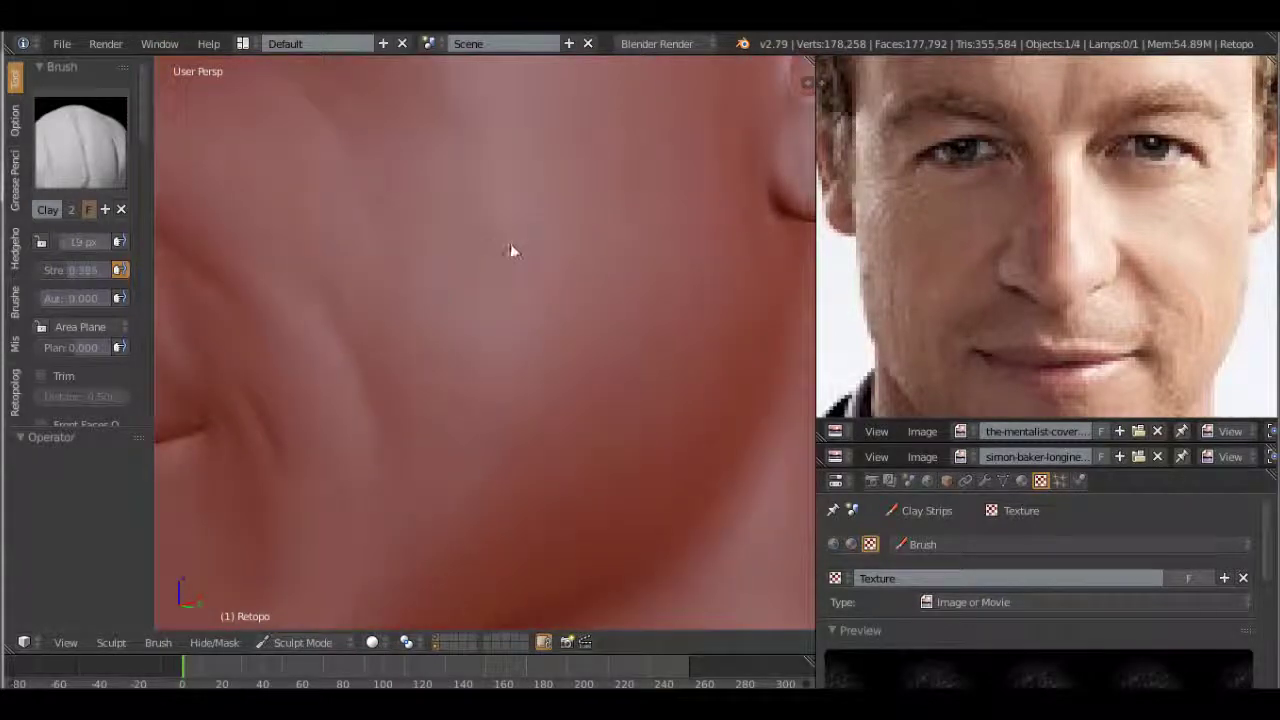
pyautogui.scroll(-2, 470, 270)
pyautogui.moveTo(503, 394); pyautogui.dragTo(500, 268, button='middle')
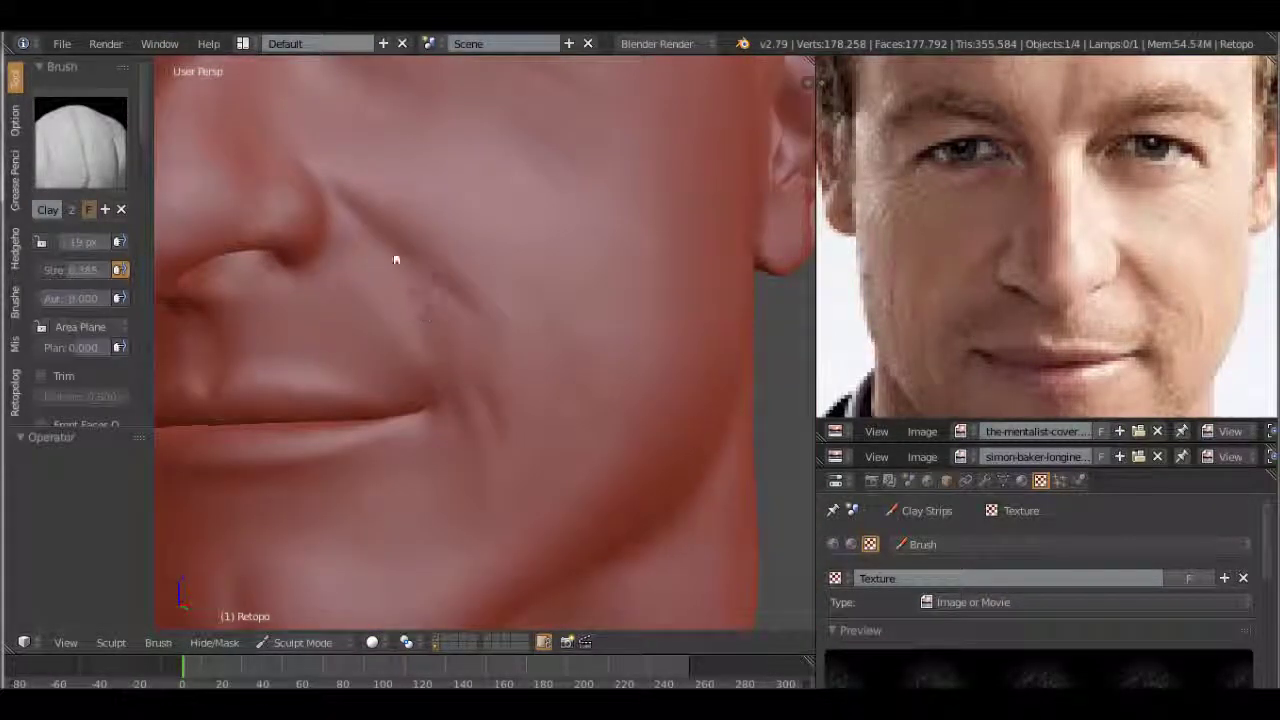
pyautogui.scroll(-3, 458, 357)
pyautogui.moveTo(502, 397); pyautogui.dragTo(472, 335, button='middle')
pyautogui.scroll(3, 472, 335)
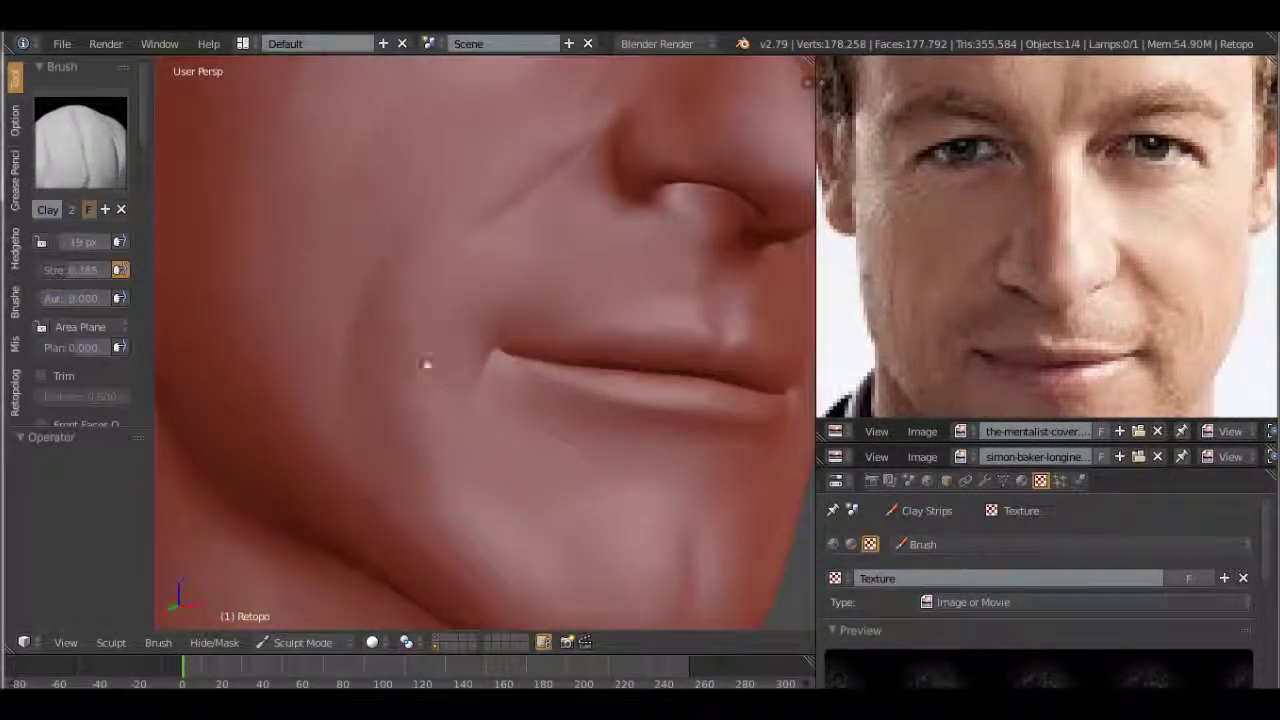
pyautogui.moveTo(442, 462); pyautogui.dragTo(533, 458, button='middle')
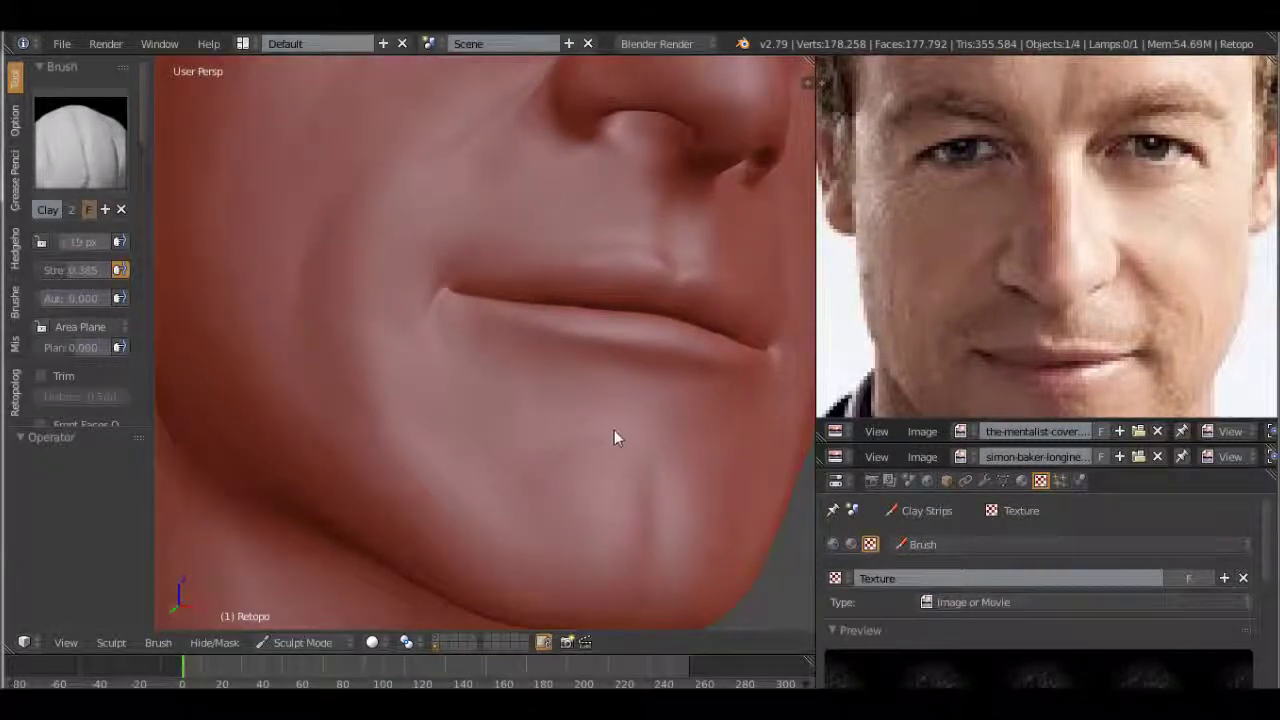
pyautogui.moveTo(614, 431); pyautogui.dragTo(488, 390, button='middle')
pyautogui.moveTo(271, 437)
pyautogui.mouseDown(button='middle')
pyautogui.moveTo(297, 477)
pyautogui.moveTo(523, 426)
pyautogui.moveTo(343, 437)
pyautogui.mouseUp(button='middle')
# Step: Refine the cheek, jawline and neck silhouette, then begin loading another brush image
pyautogui.scroll(-4, 307, 214)
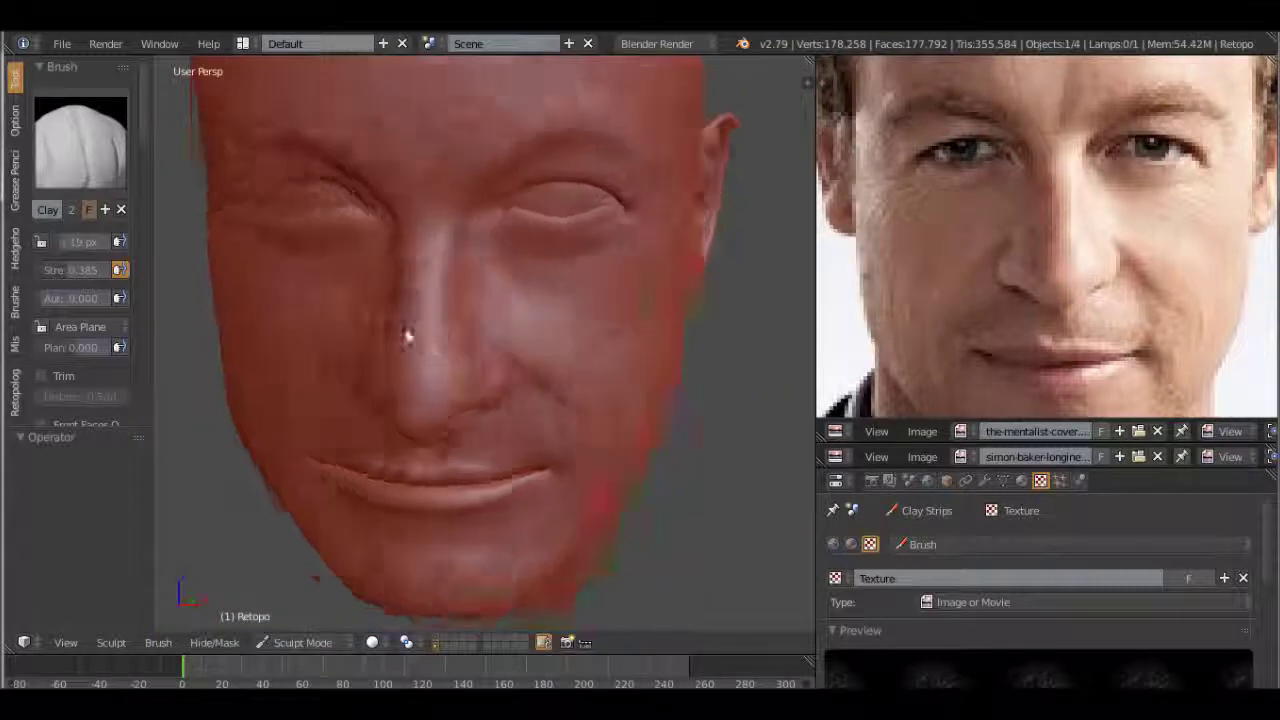
pyautogui.moveTo(409, 334); pyautogui.dragTo(689, 326, button='middle')
pyautogui.scroll(3, 689, 326)
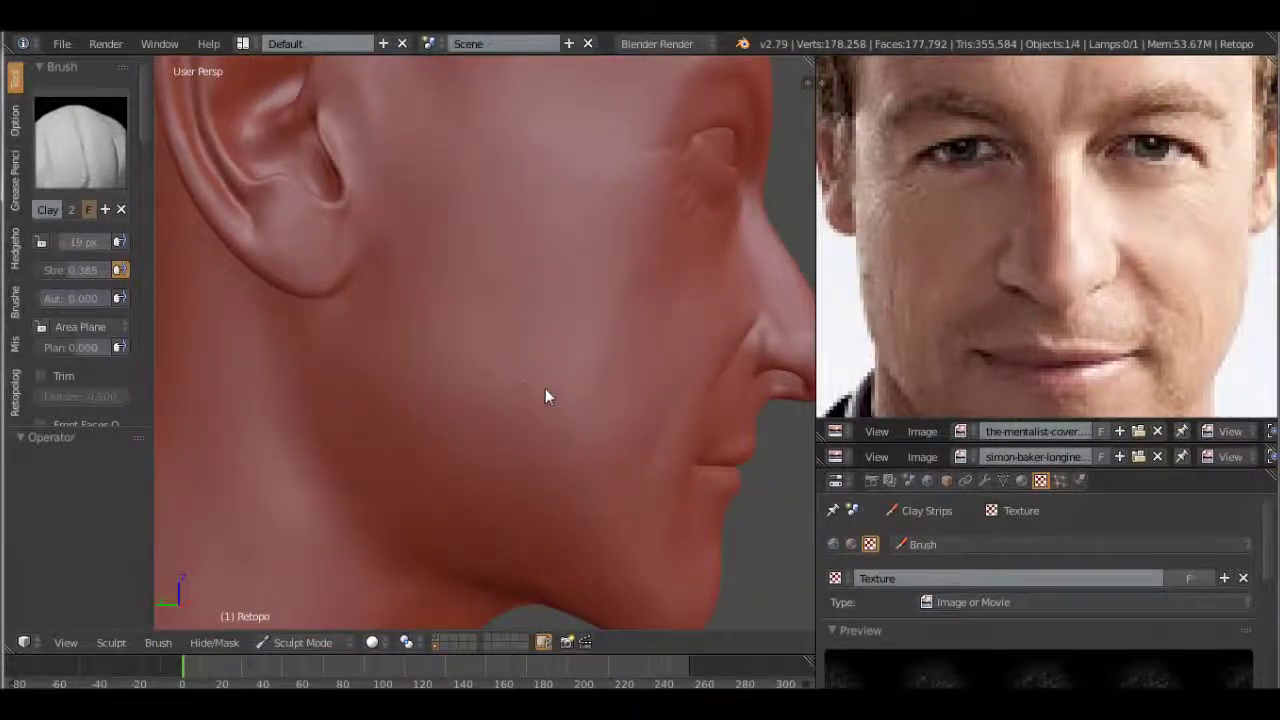
pyautogui.moveTo(545, 389); pyautogui.dragTo(534, 362, button='middle')
pyautogui.moveTo(554, 292); pyautogui.dragTo(534, 386, button='middle')
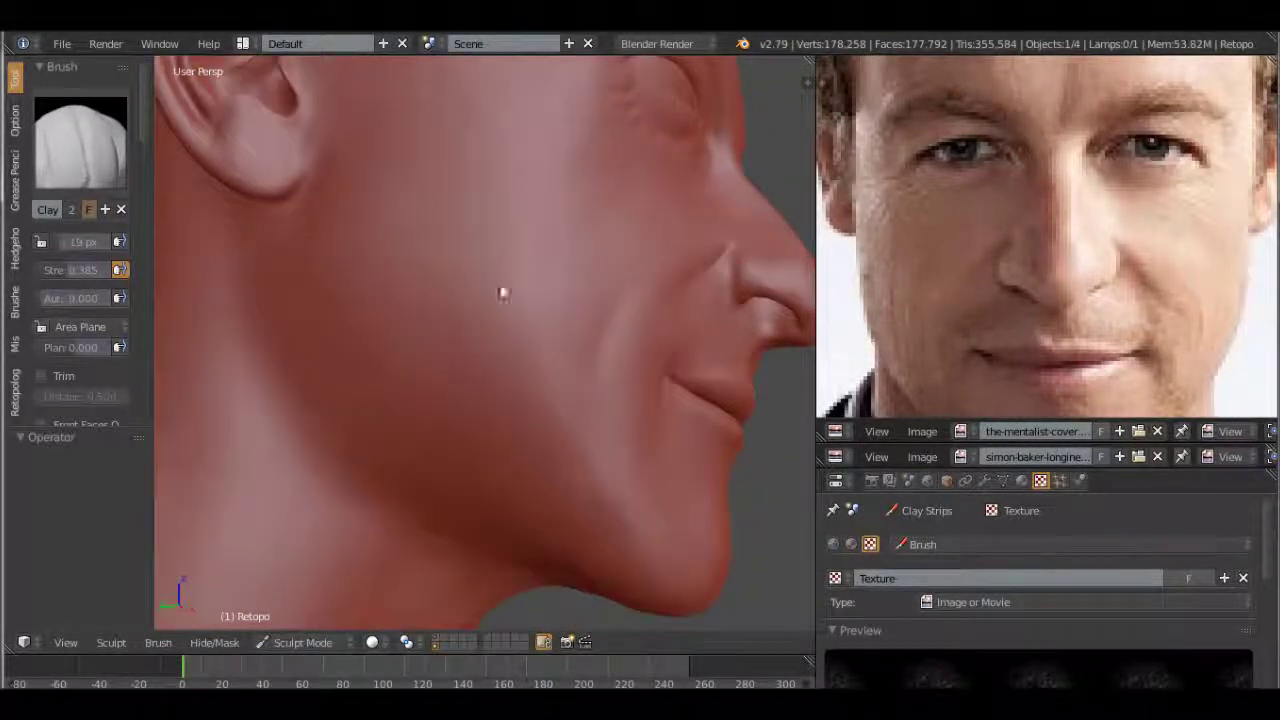
pyautogui.moveTo(500, 289); pyautogui.dragTo(366, 349, button='middle')
pyautogui.scroll(4, 276, 379)
pyautogui.moveTo(277, 388); pyautogui.dragTo(482, 369, button='middle')
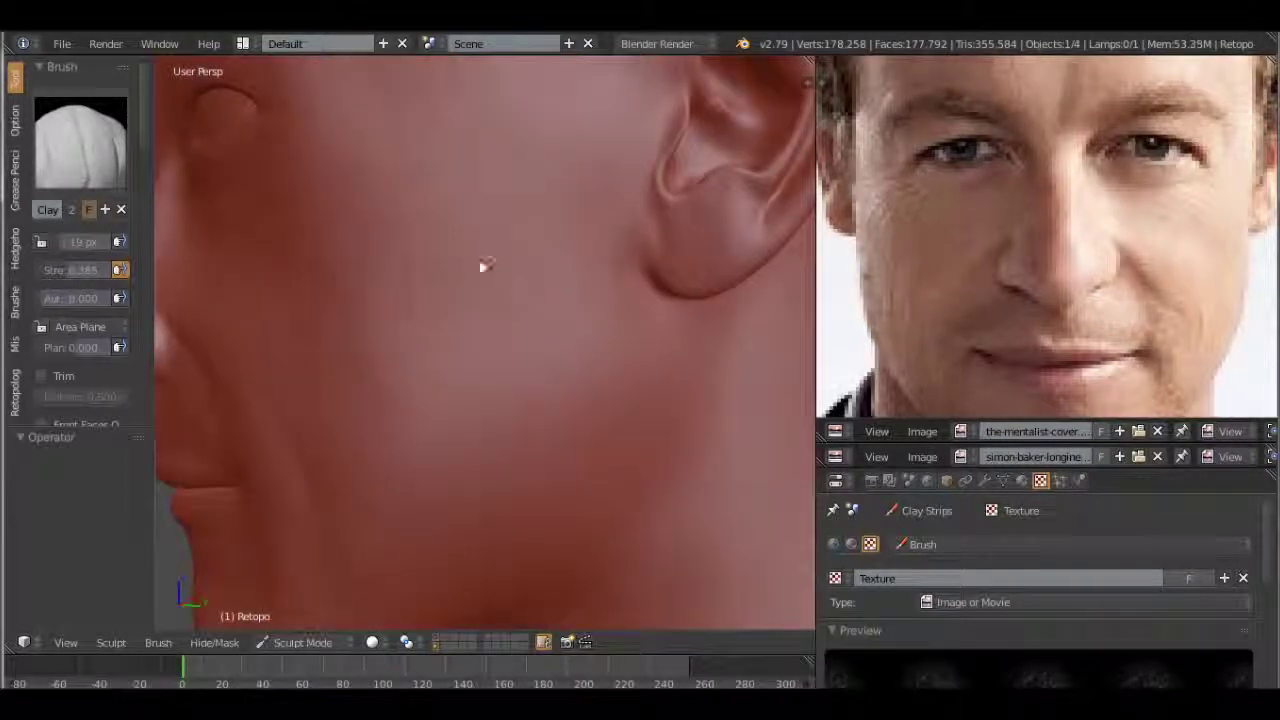
pyautogui.moveTo(485, 266); pyautogui.dragTo(528, 231, button='middle')
pyautogui.moveTo(503, 407)
pyautogui.mouseDown(button='middle')
pyautogui.moveTo(414, 437)
pyautogui.moveTo(383, 482)
pyautogui.moveTo(523, 420)
pyautogui.moveTo(534, 380)
pyautogui.moveTo(560, 363)
pyautogui.moveTo(338, 360)
pyautogui.mouseUp(button='middle')
pyautogui.scroll(-5, 381, 481)
pyautogui.scroll(2, 565, 368)
pyautogui.scroll(2, 550, 370)
pyautogui.scroll(-4, 390, 294)
pyautogui.moveTo(390, 294)
pyautogui.mouseDown(button='middle')
pyautogui.moveTo(421, 350)
pyautogui.moveTo(488, 331)
pyautogui.moveTo(516, 396)
pyautogui.mouseUp(button='middle')
pyautogui.scroll(-5, 1040, 600)
pyautogui.click(1229, 531)
# Step: Load a sw_skin pattern image into the brush texture from the thumbnail view
pyautogui.click(325, 68)
pyautogui.scroll(-10, 1237, 284)
pyautogui.scroll(-8, 1267, 435)
pyautogui.scroll(-3, 1267, 435)
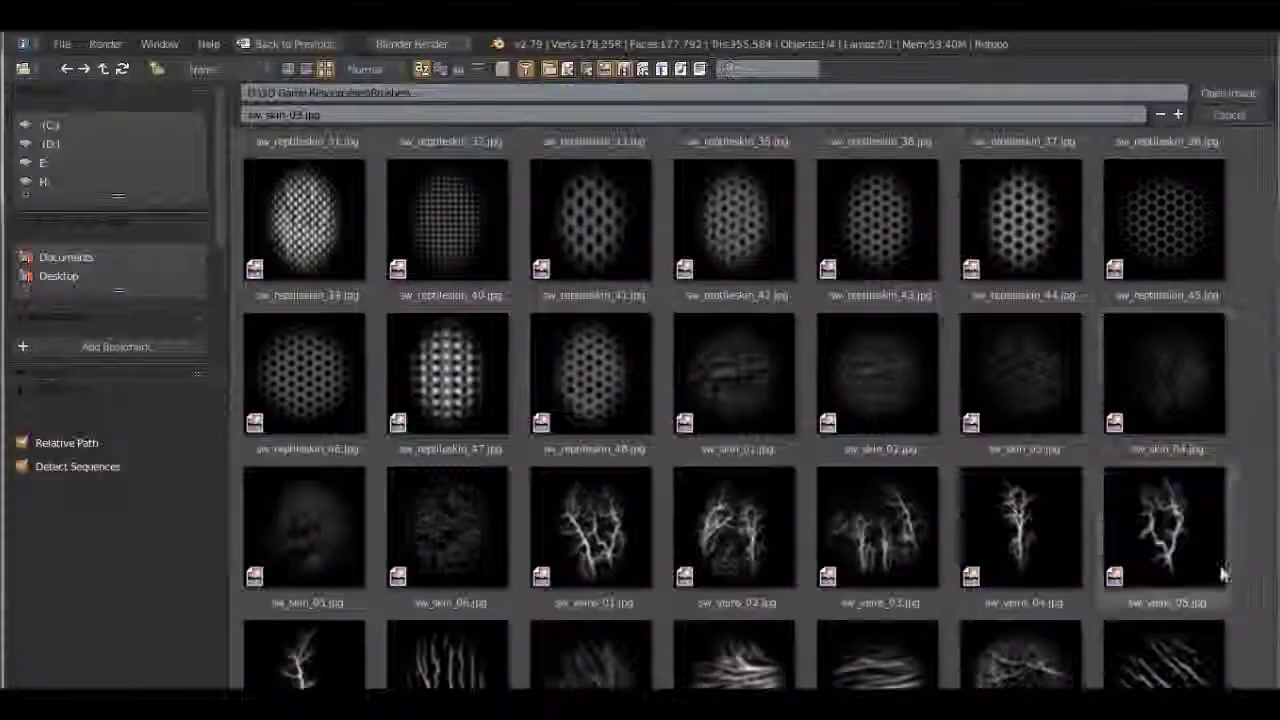
pyautogui.doubleClick(602, 328)
# Step: Apply the skin pattern across the nose, cheeks, both profiles and lower face, then reopen the image browser
pyautogui.scroll(2, 603, 407)
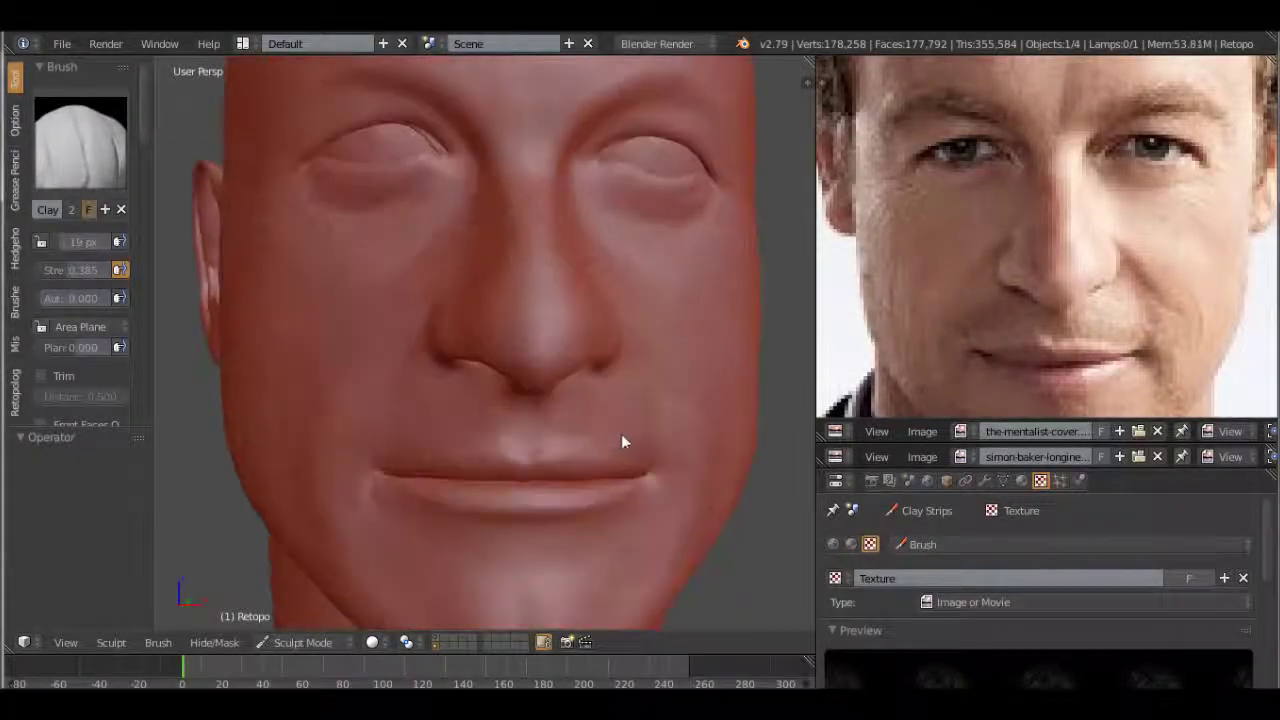
pyautogui.moveTo(619, 434); pyautogui.dragTo(614, 428, button='middle')
pyautogui.moveTo(476, 359)
pyautogui.mouseDown(button='middle')
pyautogui.moveTo(502, 327)
pyautogui.moveTo(543, 314)
pyautogui.moveTo(597, 149)
pyautogui.moveTo(573, 343)
pyautogui.mouseUp(button='middle')
pyautogui.scroll(-3, 468, 293)
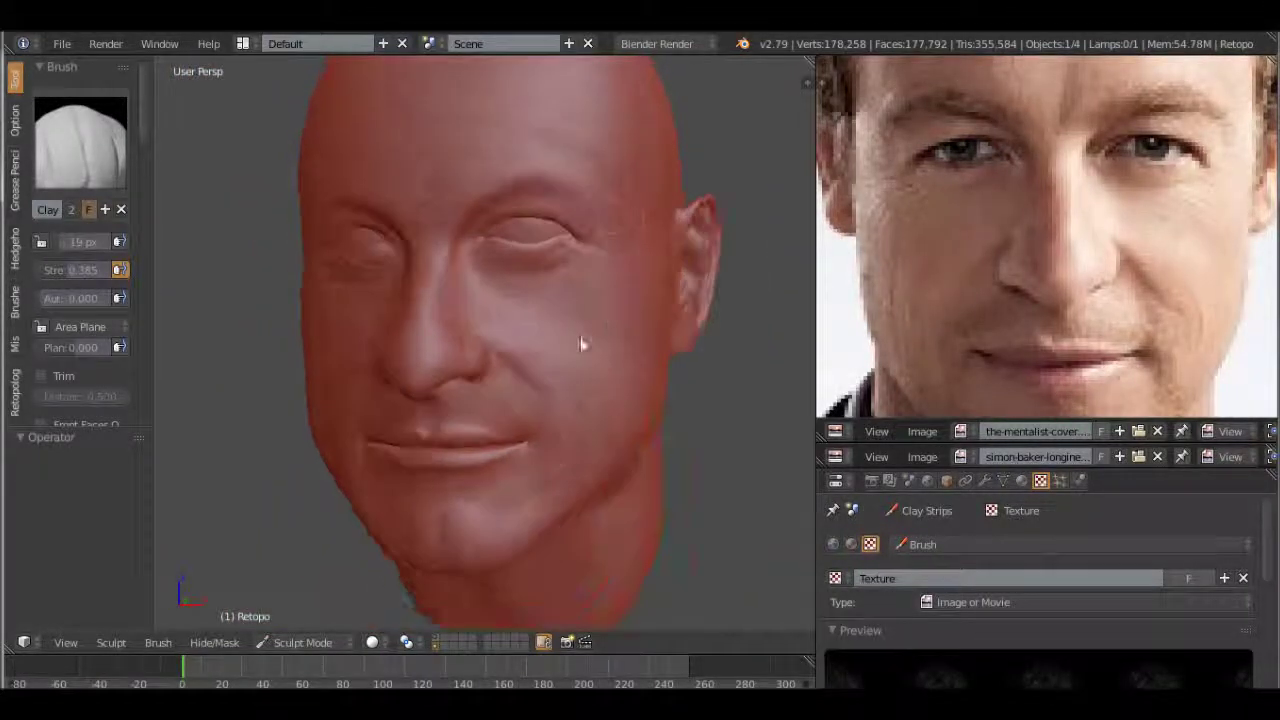
pyautogui.moveTo(584, 153)
pyautogui.mouseDown(button='middle')
pyautogui.moveTo(529, 106)
pyautogui.moveTo(497, 134)
pyautogui.moveTo(511, 497)
pyautogui.mouseUp(button='middle')
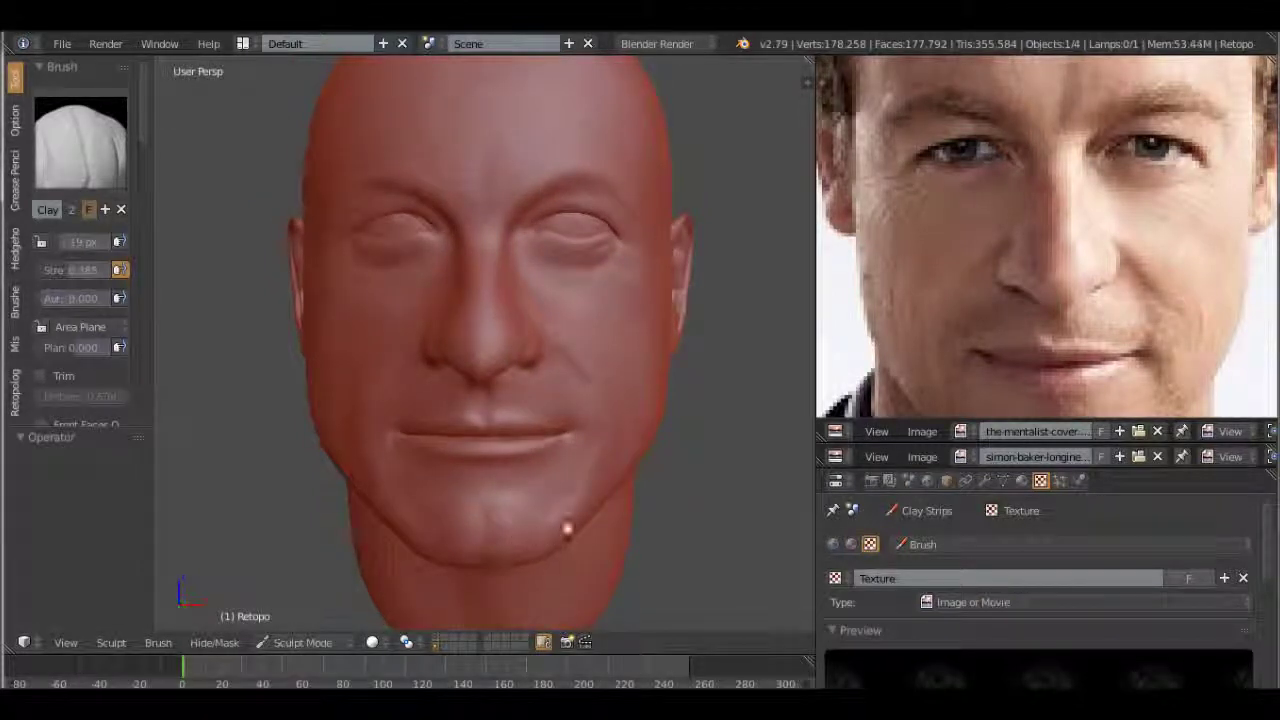
pyautogui.moveTo(562, 538); pyautogui.dragTo(462, 451, button='middle')
pyautogui.moveTo(502, 173)
pyautogui.mouseDown(button='middle')
pyautogui.moveTo(474, 131)
pyautogui.moveTo(574, 323)
pyautogui.moveTo(580, 390)
pyautogui.mouseUp(button='middle')
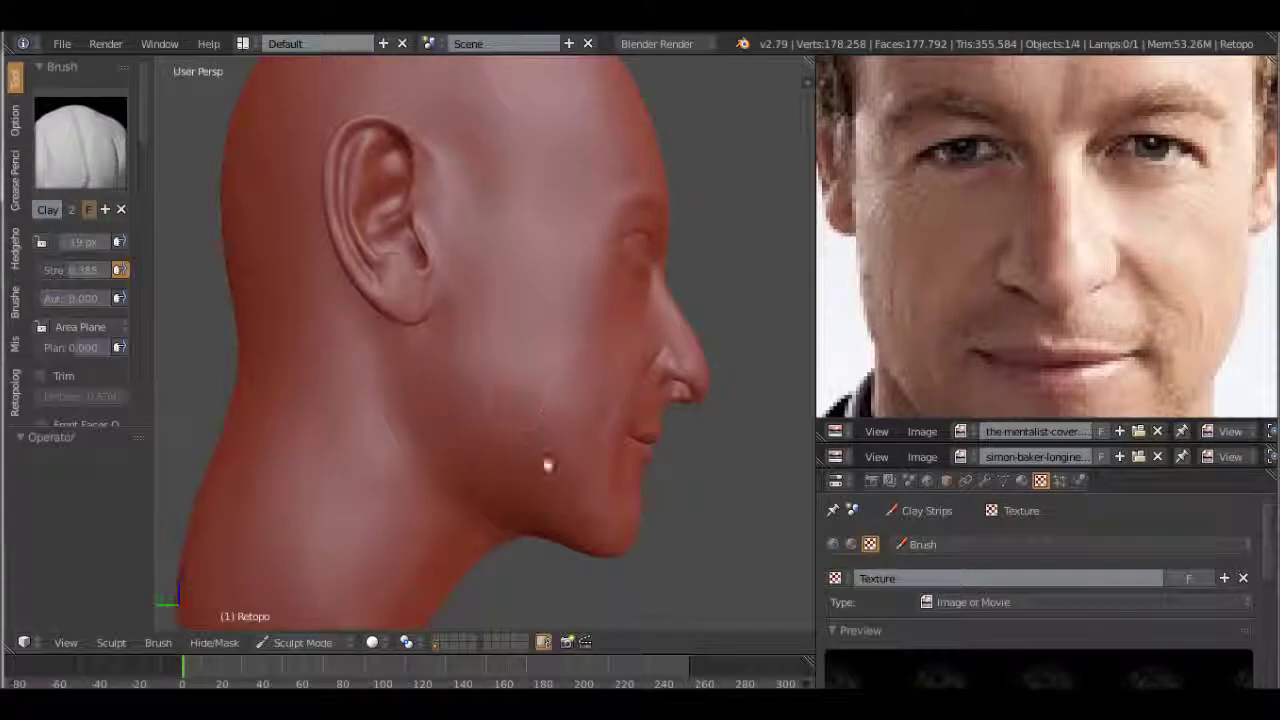
pyautogui.moveTo(579, 535); pyautogui.dragTo(478, 344, button='middle')
pyautogui.moveTo(479, 240)
pyautogui.mouseDown(button='middle')
pyautogui.moveTo(637, 337)
pyautogui.moveTo(545, 440)
pyautogui.mouseUp(button='middle')
pyautogui.scroll(2, 633, 331)
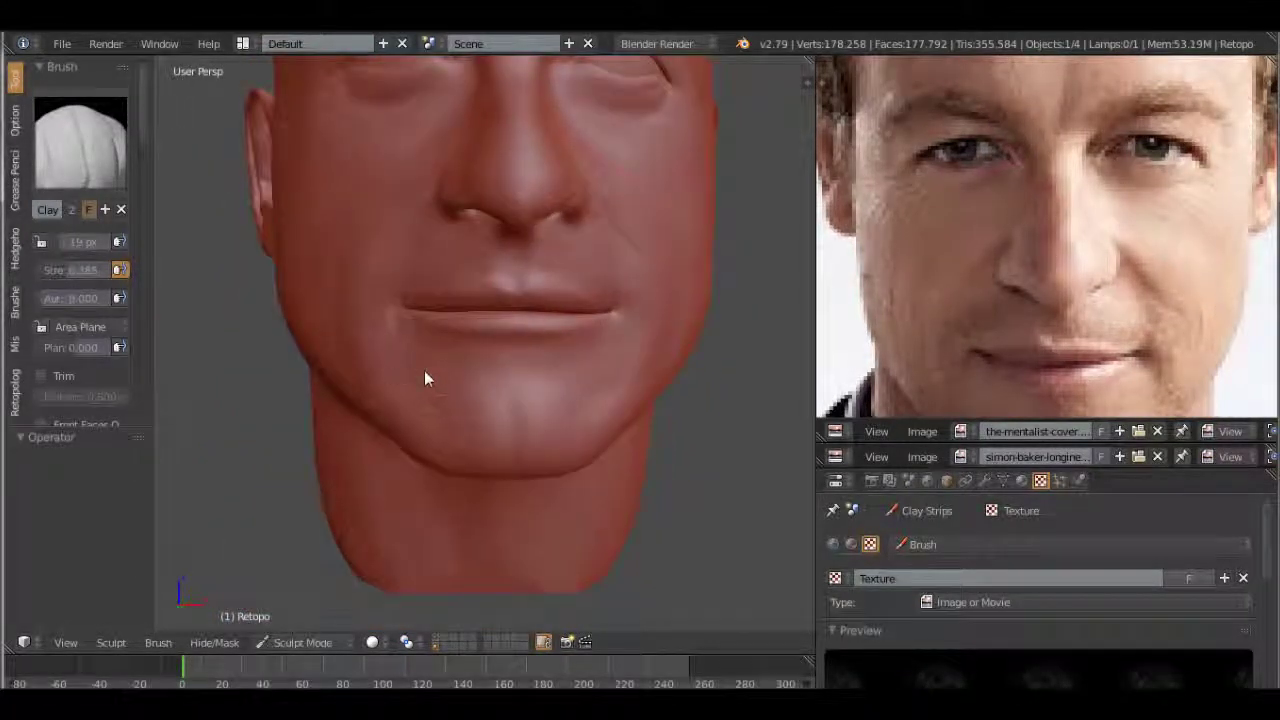
pyautogui.scroll(-3, 424, 378)
pyautogui.scroll(-2, 583, 400)
pyautogui.moveTo(571, 391); pyautogui.dragTo(604, 392, button='middle')
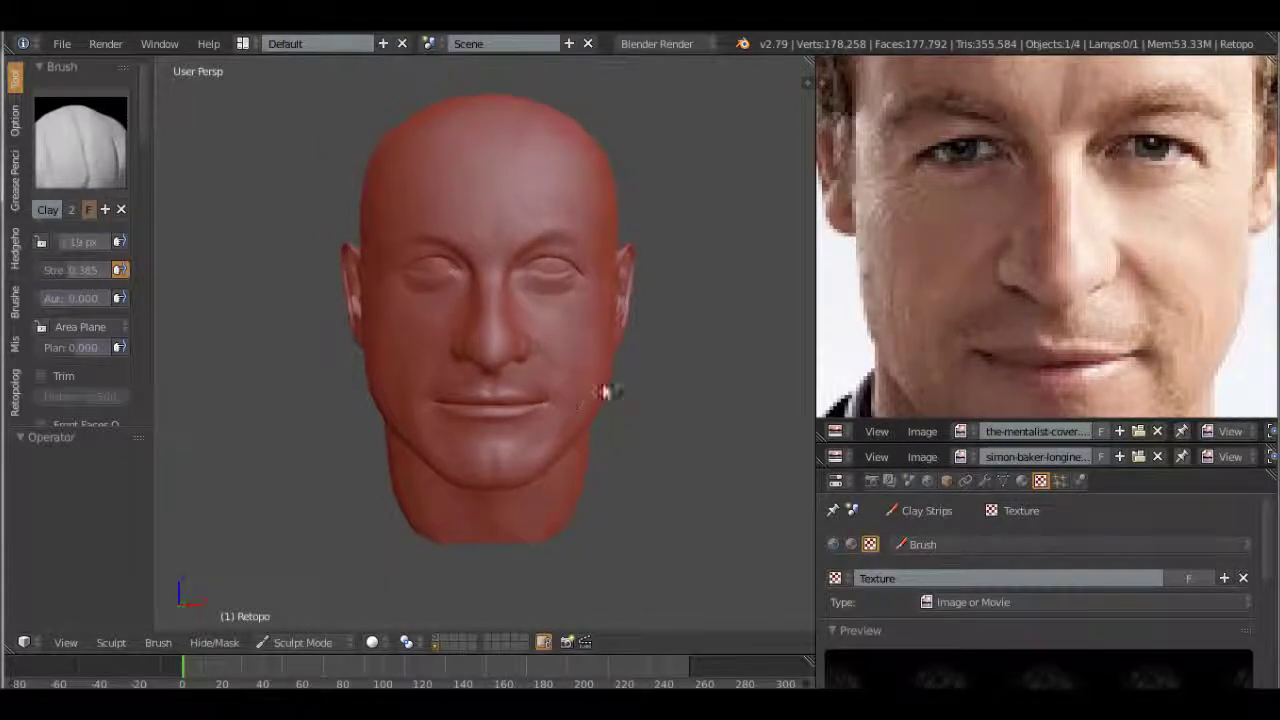
pyautogui.scroll(-3, 1040, 600)
pyautogui.click(1240, 606)
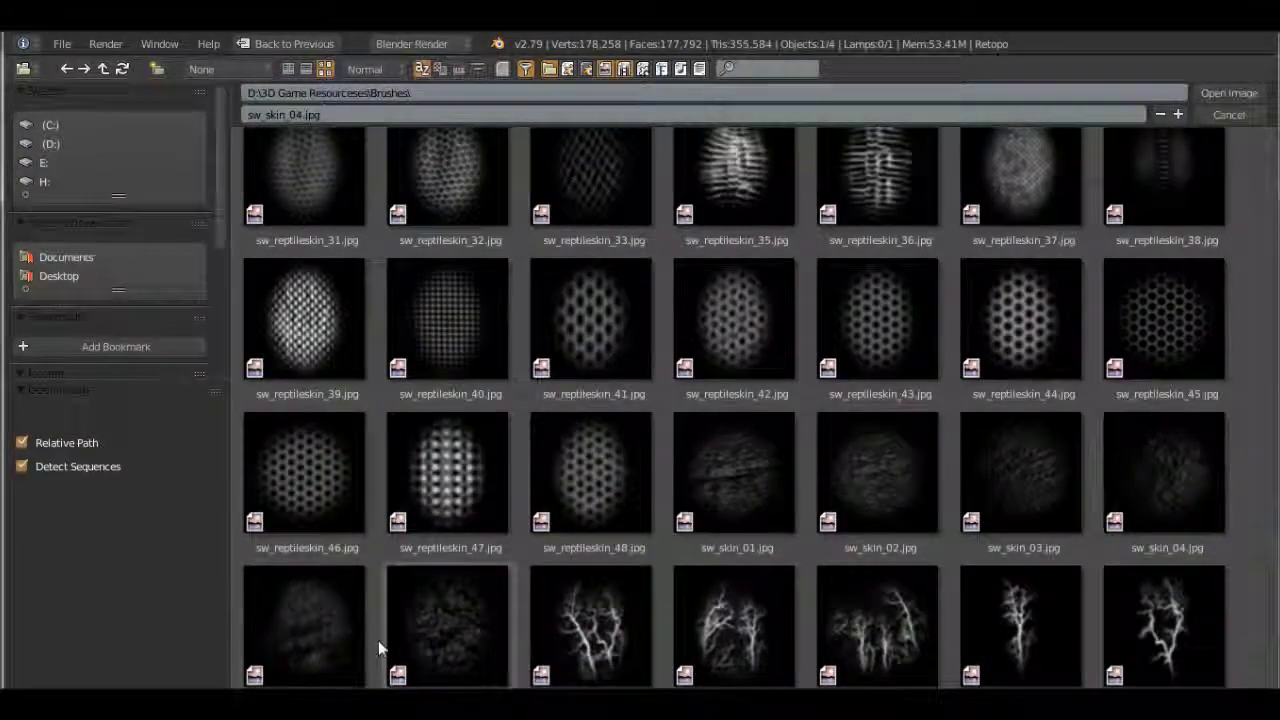
# Step: Load the sw_skin_04 pattern into the brush and orbit around the head to a front view
pyautogui.doubleClick(385, 635)
pyautogui.scroll(3, 486, 498)
pyautogui.moveTo(600, 357)
pyautogui.mouseDown(button='middle')
pyautogui.moveTo(611, 309)
pyautogui.moveTo(623, 471)
pyautogui.moveTo(455, 490)
pyautogui.mouseUp(button='middle')
pyautogui.moveTo(464, 543)
pyautogui.mouseDown(button='middle')
pyautogui.moveTo(550, 482)
pyautogui.moveTo(600, 386)
pyautogui.moveTo(489, 427)
pyautogui.mouseUp(button='middle')
pyautogui.moveTo(387, 432)
pyautogui.mouseDown(button='middle')
pyautogui.moveTo(423, 451)
pyautogui.moveTo(443, 380)
pyautogui.moveTo(409, 506)
pyautogui.moveTo(418, 350)
pyautogui.moveTo(614, 266)
pyautogui.moveTo(645, 285)
pyautogui.moveTo(535, 292)
pyautogui.moveTo(480, 277)
pyautogui.moveTo(479, 300)
pyautogui.mouseUp(button='middle')
pyautogui.moveTo(484, 198); pyautogui.dragTo(452, 257, button='middle')
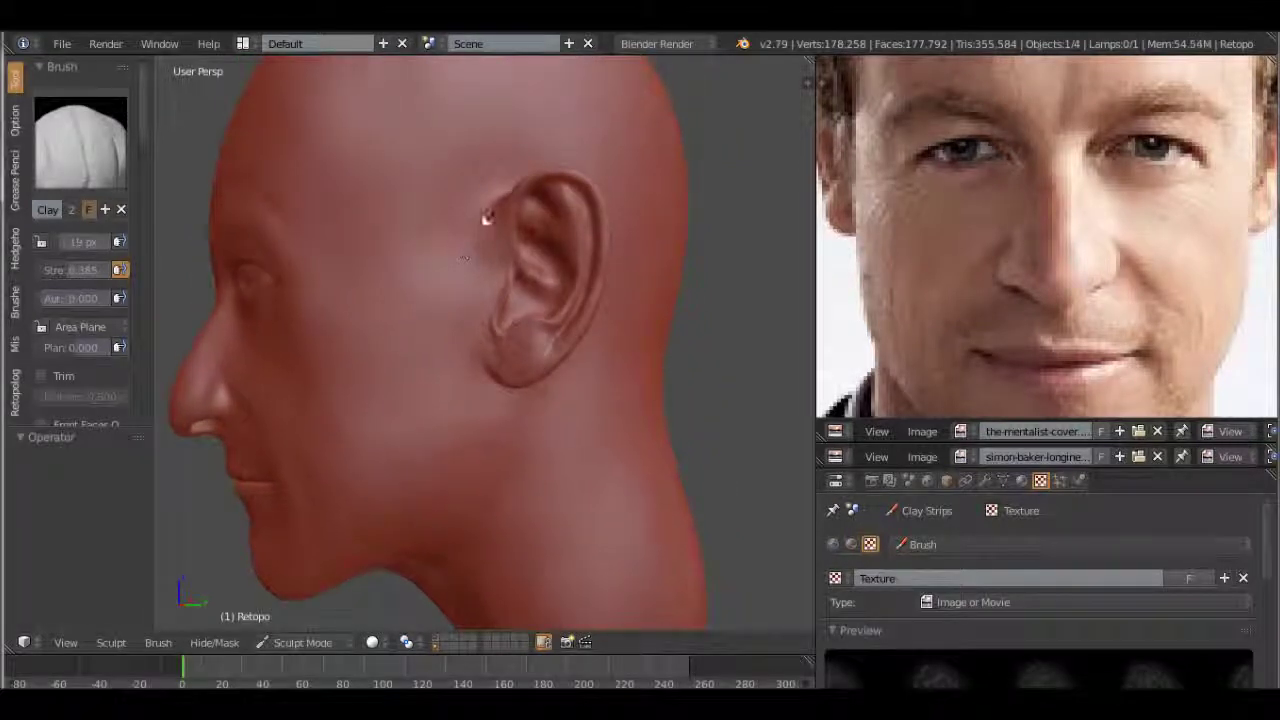
pyautogui.moveTo(404, 167); pyautogui.dragTo(484, 165, button='middle')
pyautogui.moveTo(438, 121)
pyautogui.mouseDown(button='middle')
pyautogui.moveTo(466, 177)
pyautogui.moveTo(560, 160)
pyautogui.moveTo(571, 209)
pyautogui.moveTo(517, 199)
pyautogui.moveTo(590, 201)
pyautogui.mouseUp(button='middle')
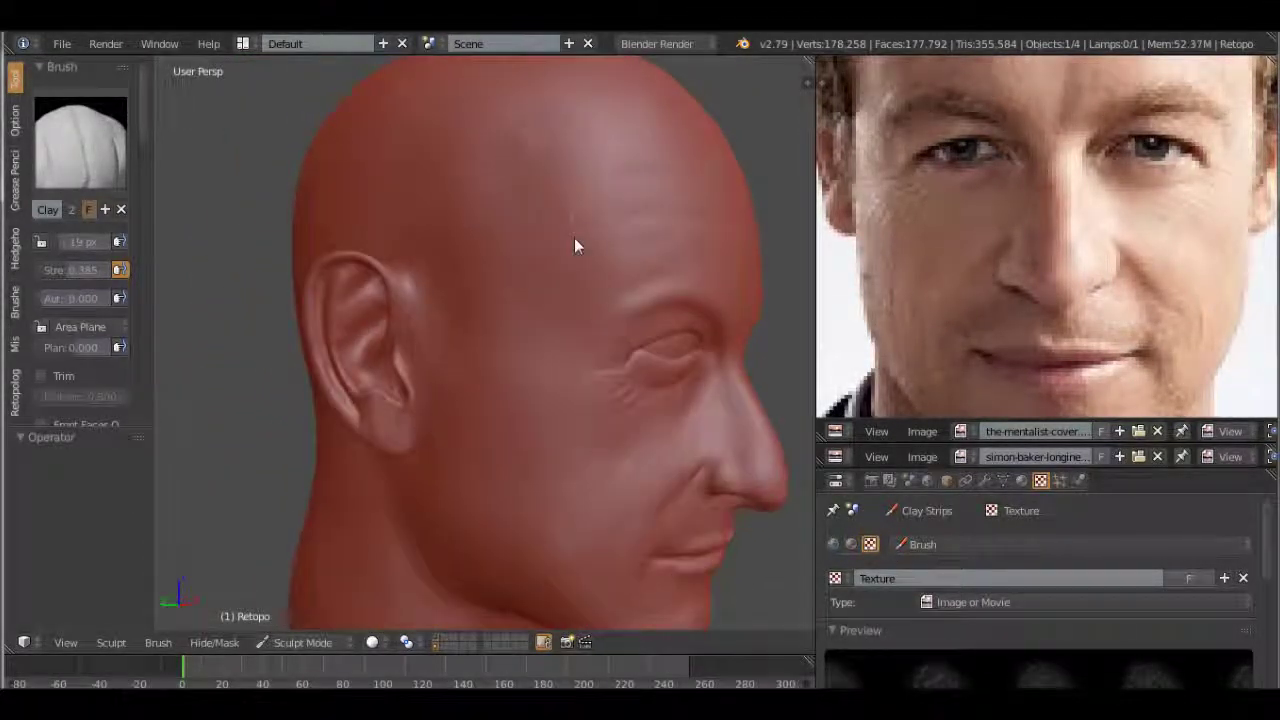
pyautogui.moveTo(588, 326)
pyautogui.mouseDown(button='middle')
pyautogui.moveTo(457, 323)
pyautogui.moveTo(497, 309)
pyautogui.mouseUp(button='middle')
# Step: Zoom in on the eyes and work across both sides of the face from front and three-quarter angles
pyautogui.scroll(2, 396, 284)
pyautogui.scroll(2, 506, 311)
pyautogui.scroll(2, 420, 371)
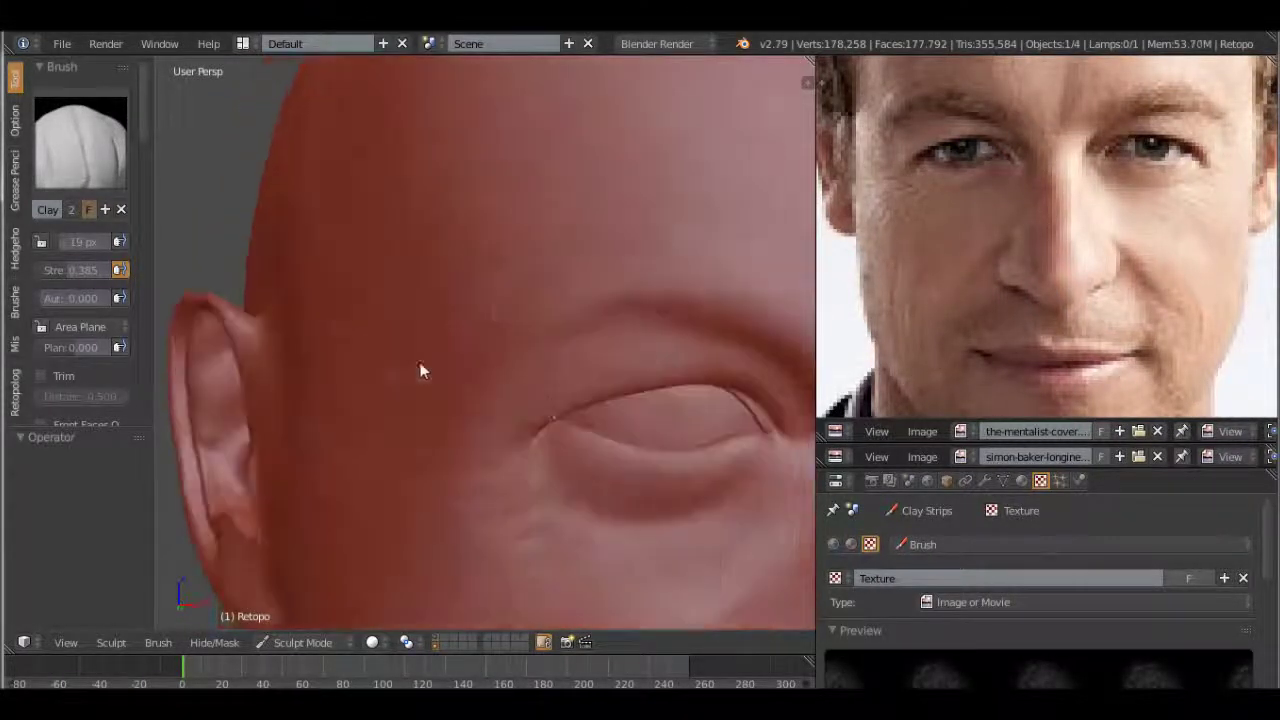
pyautogui.scroll(-2, 591, 414)
pyautogui.moveTo(591, 414); pyautogui.dragTo(657, 429, button='middle')
pyautogui.scroll(3, 657, 429)
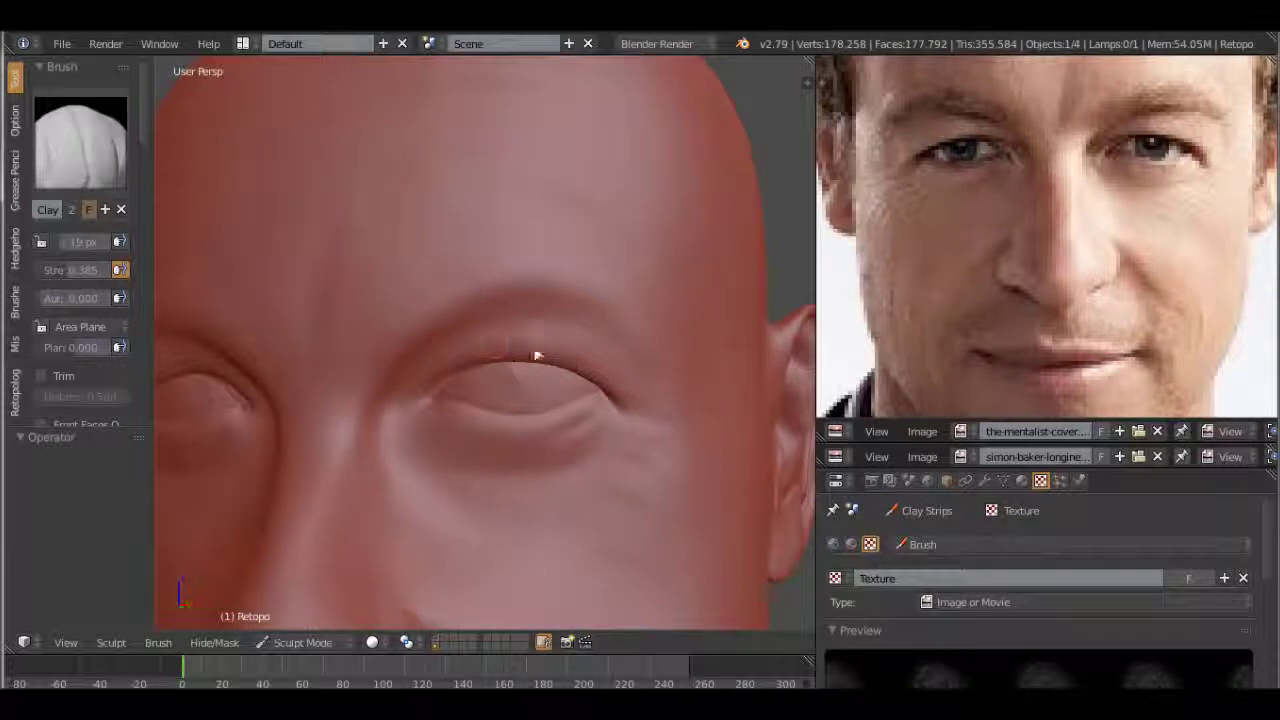
pyautogui.scroll(-5, 624, 378)
pyautogui.moveTo(641, 431)
pyautogui.mouseDown(button='middle')
pyautogui.moveTo(563, 443)
pyautogui.moveTo(605, 488)
pyautogui.moveTo(571, 451)
pyautogui.mouseUp(button='middle')
pyautogui.scroll(1, 586, 434)
pyautogui.scroll(2, 555, 429)
pyautogui.scroll(2, 638, 423)
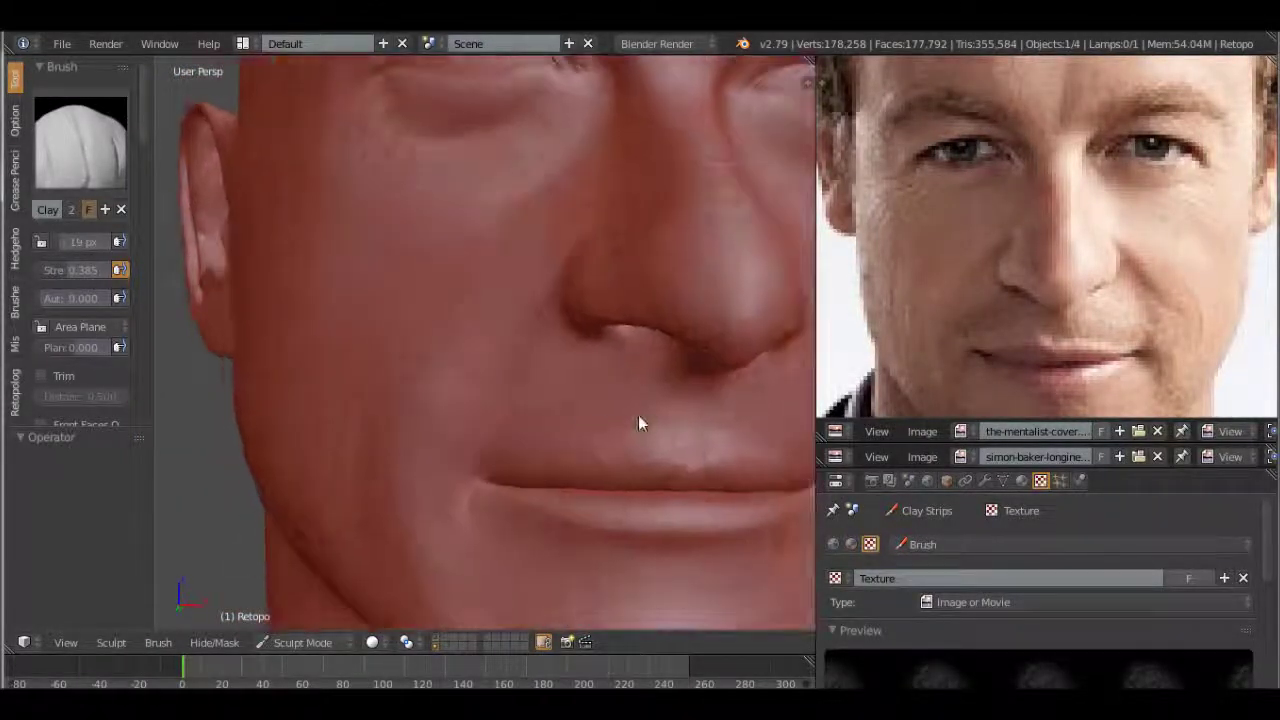
pyautogui.moveTo(628, 440)
pyautogui.mouseDown(button='middle')
pyautogui.moveTo(646, 397)
pyautogui.moveTo(563, 331)
pyautogui.moveTo(609, 449)
pyautogui.moveTo(480, 438)
pyautogui.mouseUp(button='middle')
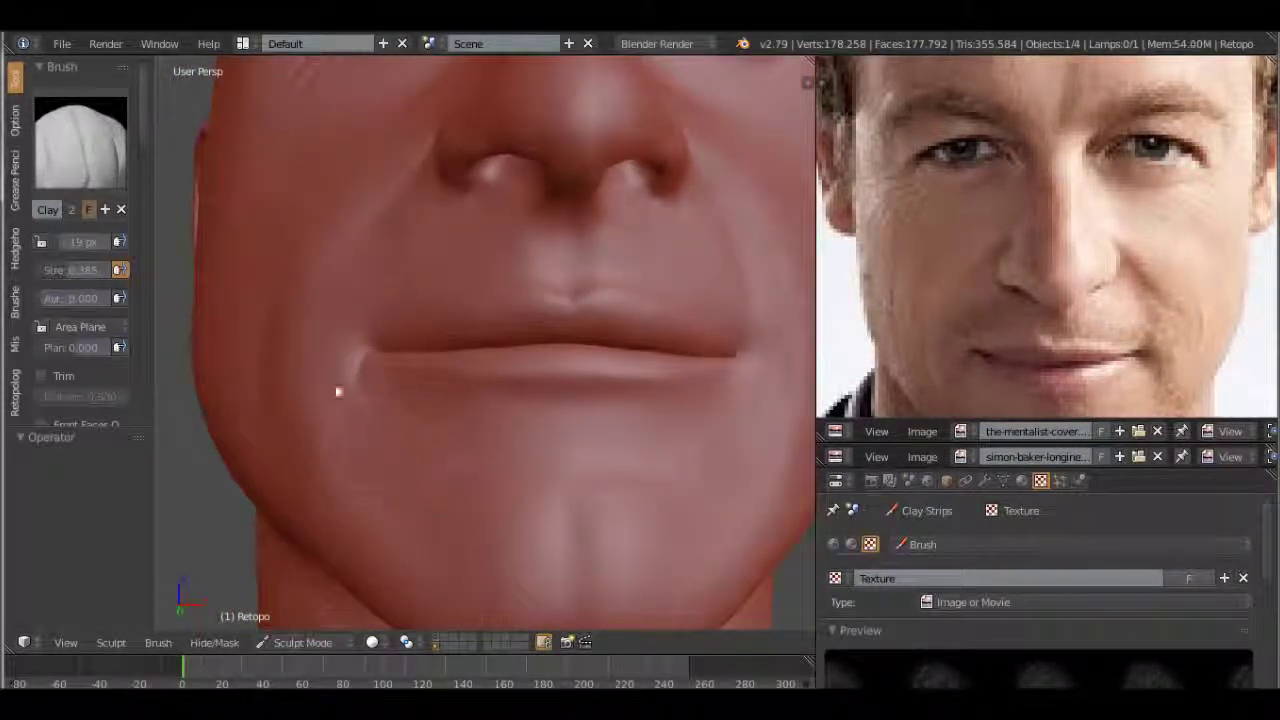
pyautogui.moveTo(360, 340)
pyautogui.mouseDown(button='middle')
pyautogui.moveTo(526, 377)
pyautogui.moveTo(546, 340)
pyautogui.moveTo(531, 288)
pyautogui.moveTo(461, 301)
pyautogui.mouseUp(button='middle')
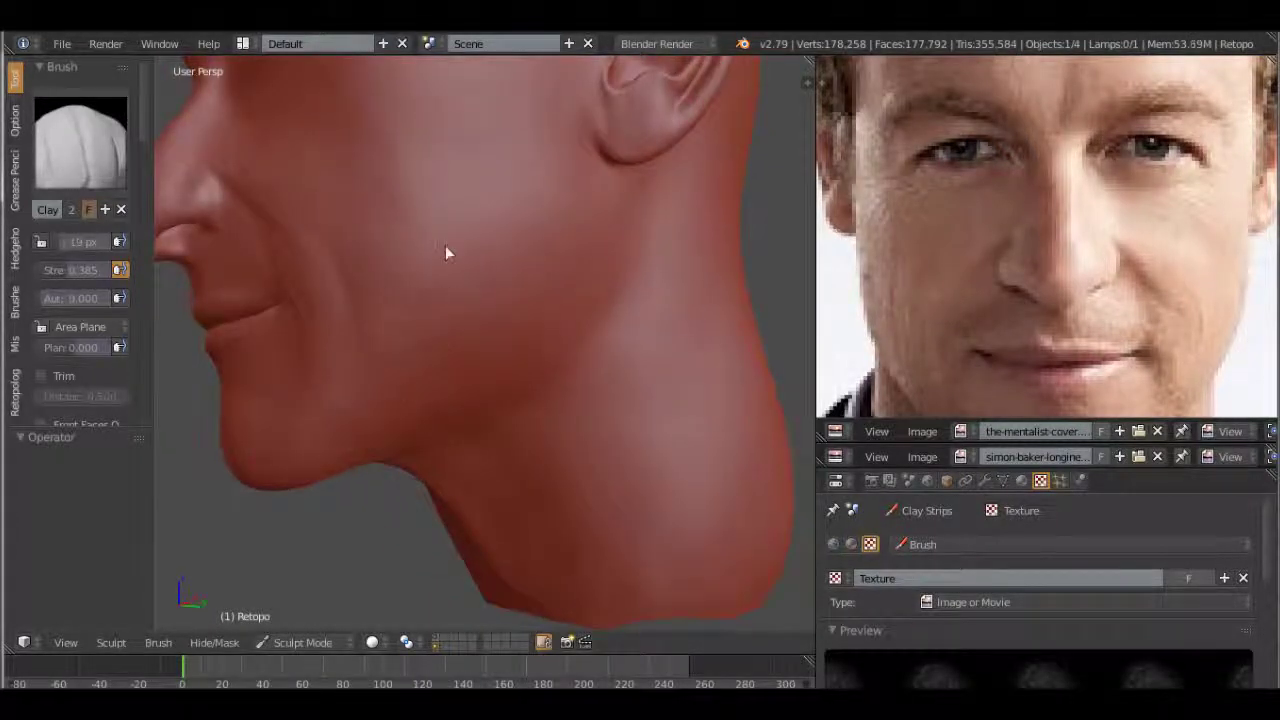
pyautogui.moveTo(447, 253); pyautogui.dragTo(550, 293, button='middle')
pyautogui.moveTo(597, 246)
pyautogui.mouseDown(button='middle')
pyautogui.moveTo(511, 334)
pyautogui.moveTo(528, 310)
pyautogui.moveTo(483, 243)
pyautogui.moveTo(494, 217)
pyautogui.mouseUp(button='middle')
# Step: Orbit beneath the chin and round to the side profile, then back to a front view of the face
pyautogui.scroll(-3, 505, 246)
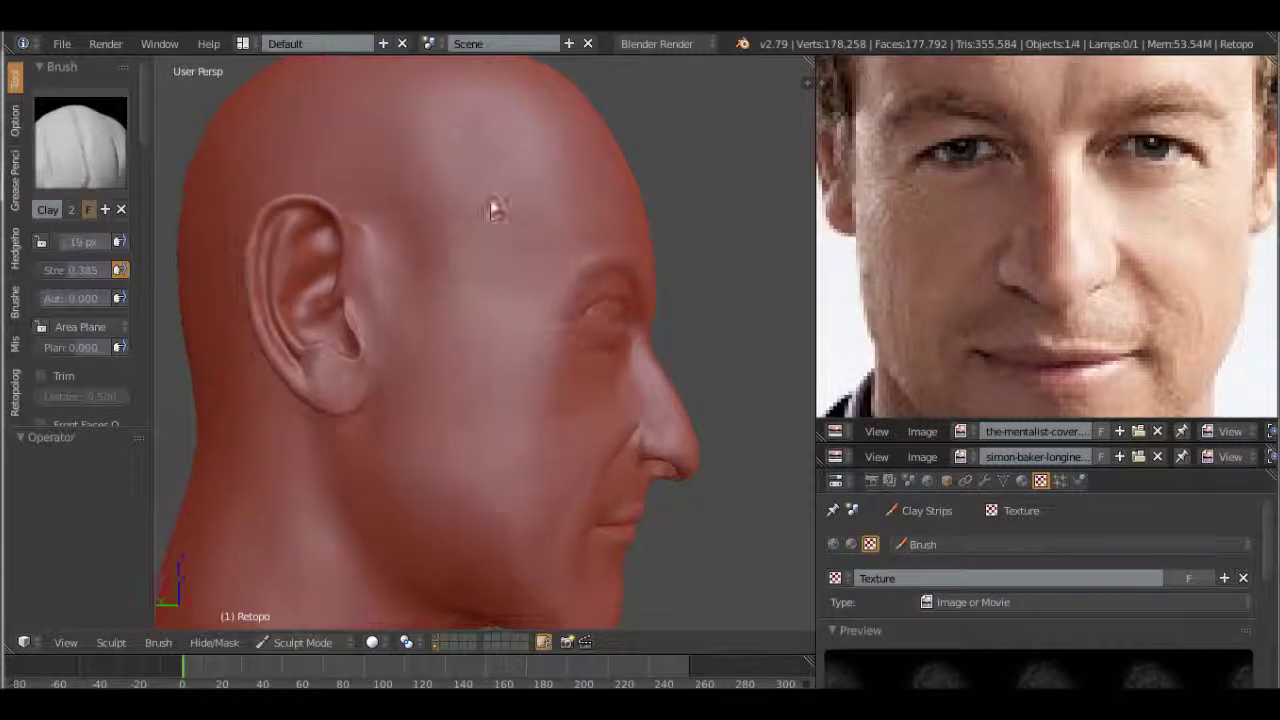
pyautogui.scroll(3, 494, 217)
pyautogui.scroll(-3, 466, 323)
pyautogui.moveTo(466, 323); pyautogui.dragTo(434, 329, button='middle')
pyautogui.scroll(4, 434, 329)
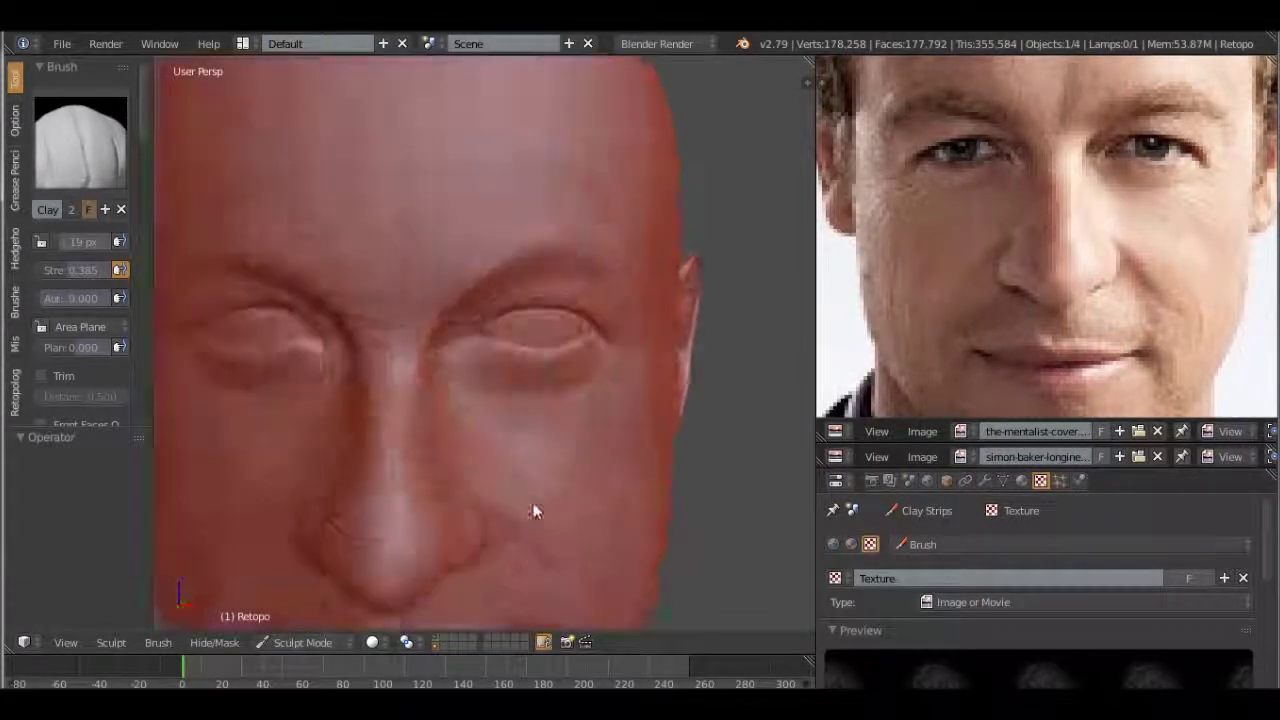
pyautogui.moveTo(540, 500); pyautogui.dragTo(531, 374, button='middle')
pyautogui.scroll(2, 531, 374)
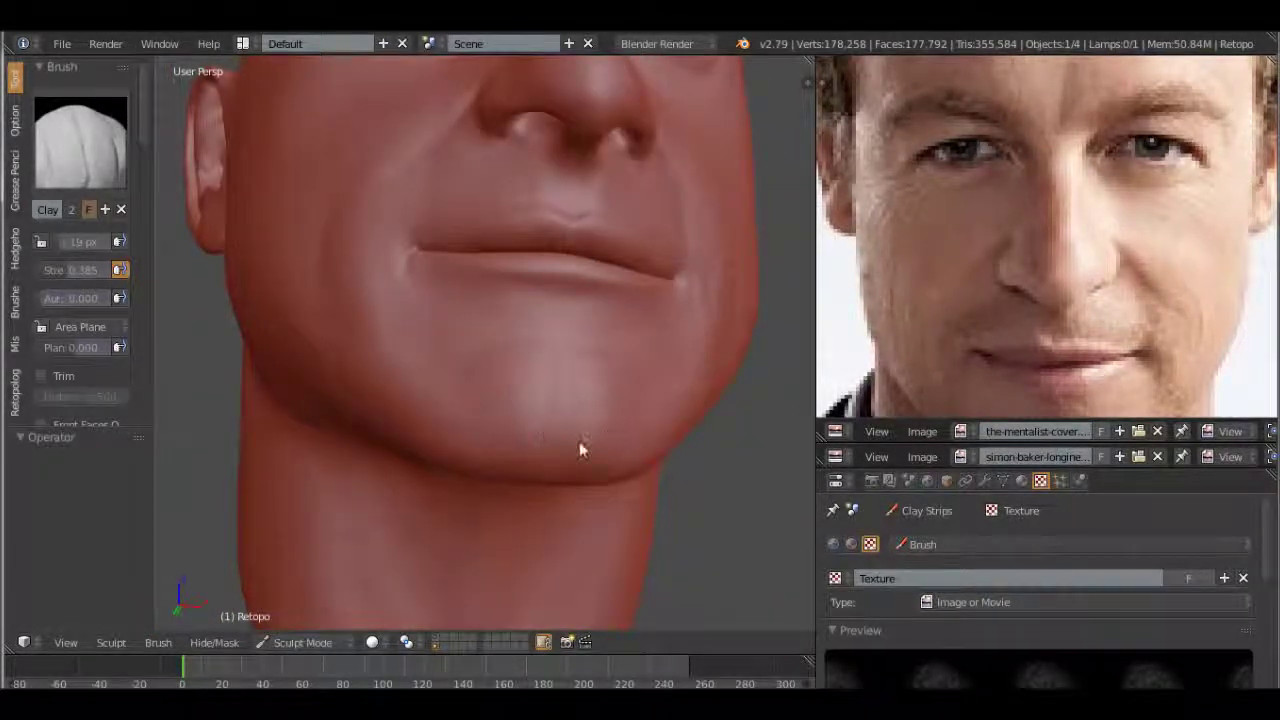
pyautogui.scroll(-2, 605, 440)
pyautogui.moveTo(531, 371)
pyautogui.mouseDown(button='middle')
pyautogui.moveTo(520, 380)
pyautogui.moveTo(540, 400)
pyautogui.mouseUp(button='middle')
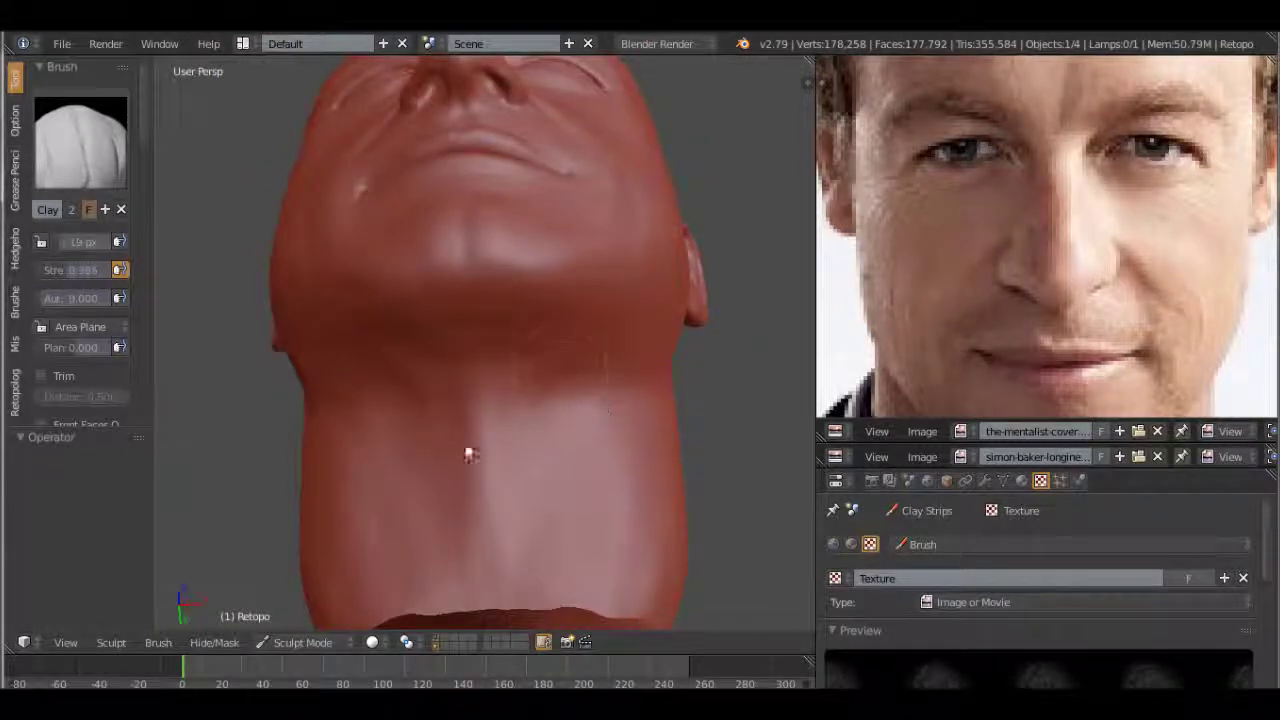
pyautogui.moveTo(457, 441); pyautogui.dragTo(452, 370, button='middle')
pyautogui.moveTo(599, 401); pyautogui.dragTo(629, 360, button='middle')
pyautogui.moveTo(408, 338)
pyautogui.mouseDown(button='middle')
pyautogui.moveTo(443, 320)
pyautogui.moveTo(500, 349)
pyautogui.moveTo(563, 347)
pyautogui.mouseUp(button='middle')
pyautogui.moveTo(463, 393)
pyautogui.mouseDown(button='middle')
pyautogui.moveTo(491, 403)
pyautogui.moveTo(548, 366)
pyautogui.mouseUp(button='middle')
pyautogui.moveTo(577, 310)
pyautogui.mouseDown(button='middle')
pyautogui.moveTo(557, 234)
pyautogui.moveTo(654, 331)
pyautogui.mouseUp(button='middle')
pyautogui.scroll(-3, 654, 331)
pyautogui.scroll(4, 603, 337)
pyautogui.scroll(2, 600, 345)
pyautogui.scroll(-3, 600, 345)
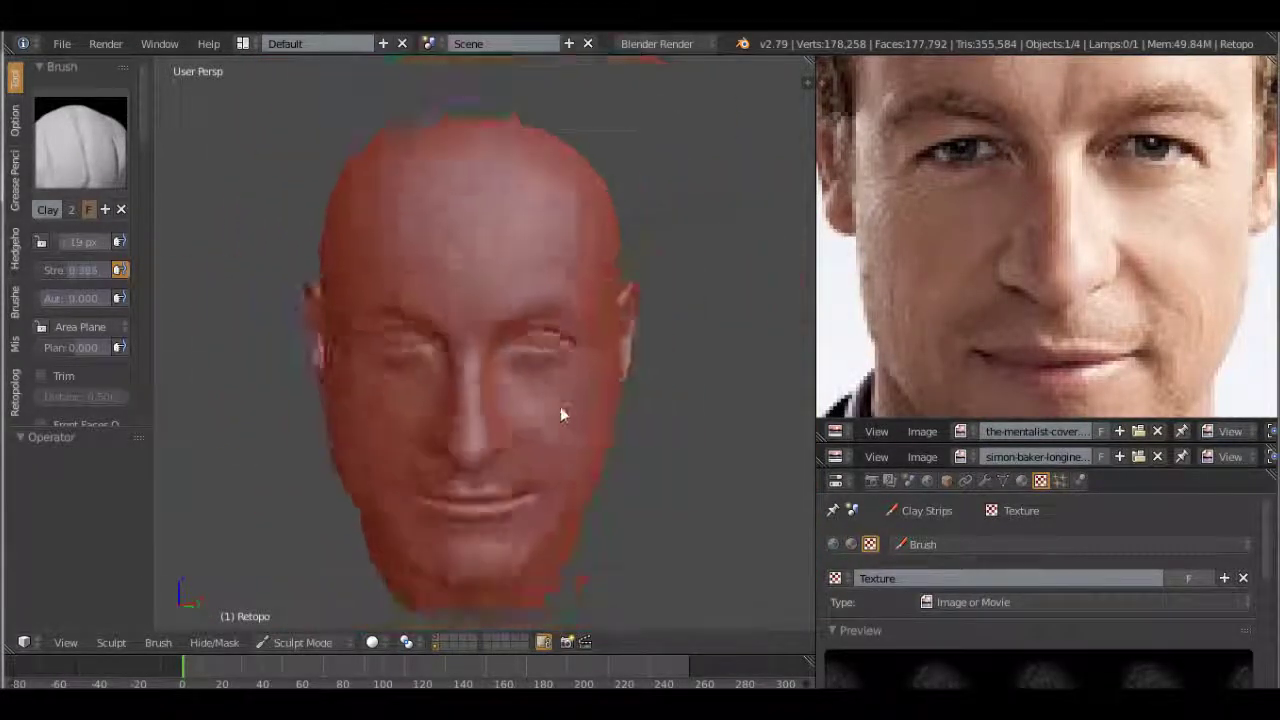
pyautogui.scroll(3, 566, 420)
pyautogui.scroll(-3, 1091, 563)
# Step: Load sw_wrinkles_13.jpg from the thumbnail browser as the brush texture
pyautogui.click(1181, 591)
pyautogui.click(325, 68)
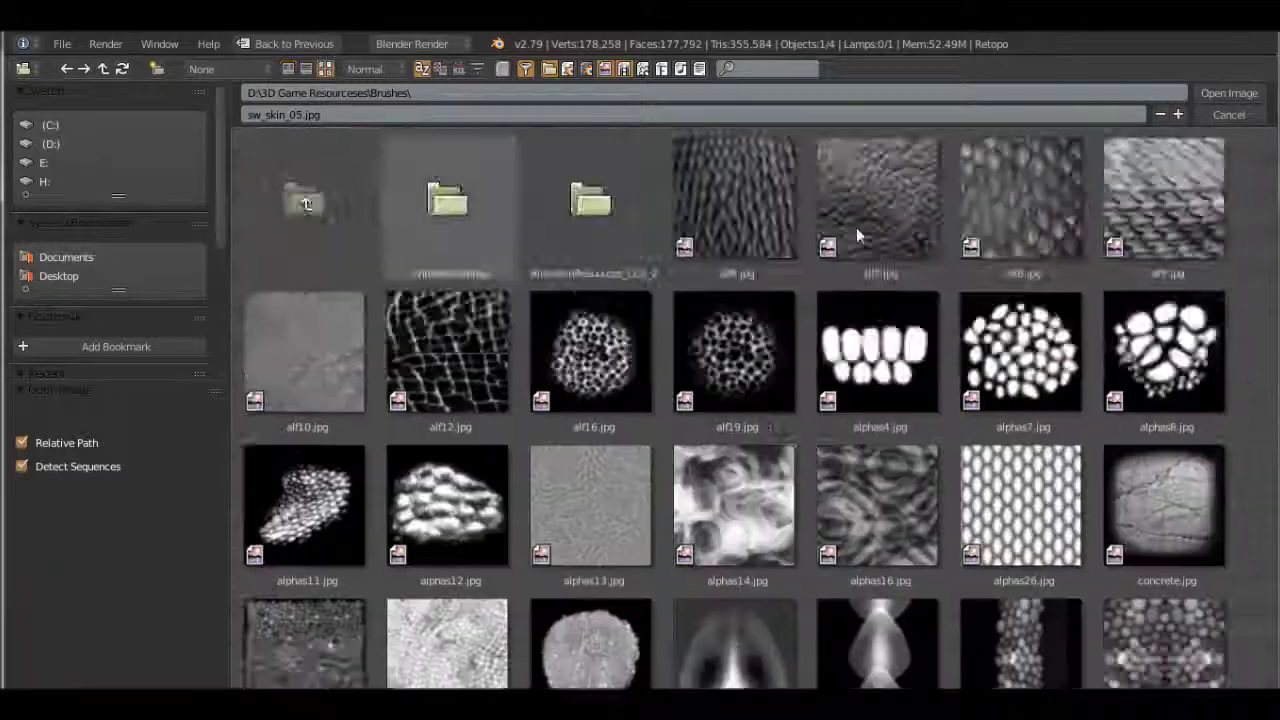
pyautogui.scroll(-8, 1225, 630)
pyautogui.scroll(-8, 1225, 630)
pyautogui.scroll(-5, 1225, 630)
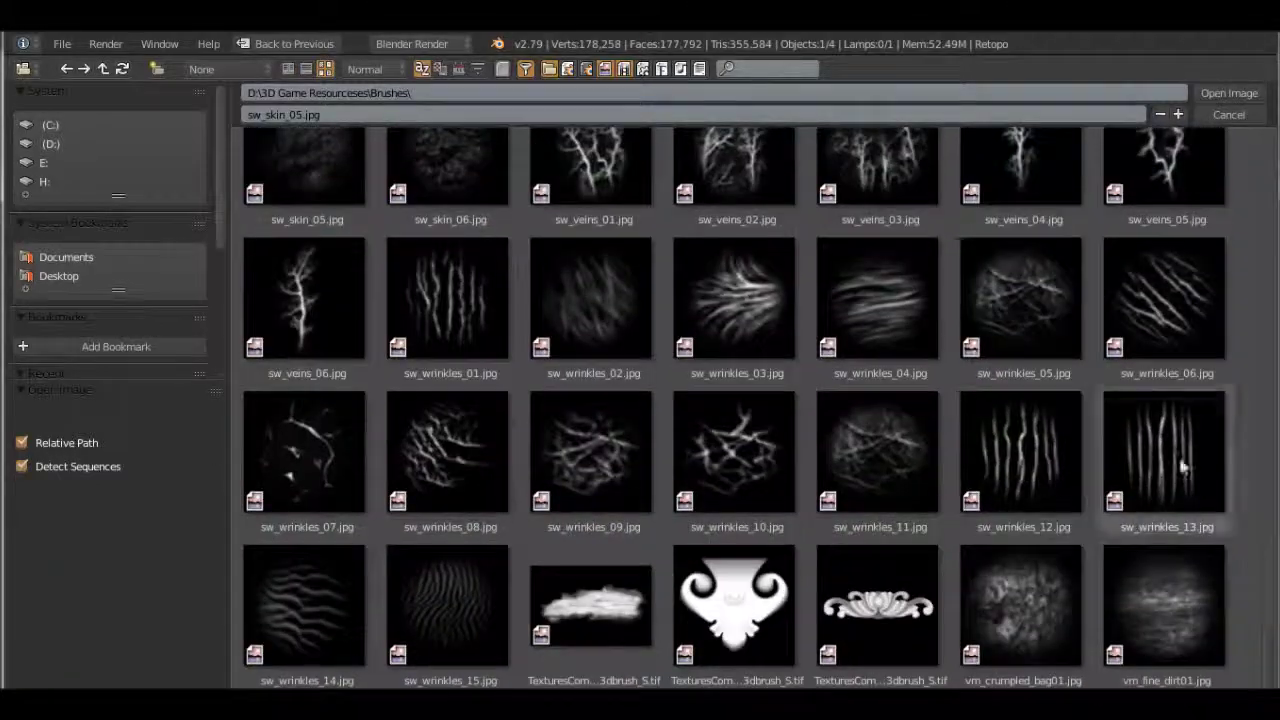
pyautogui.doubleClick(1165, 450)
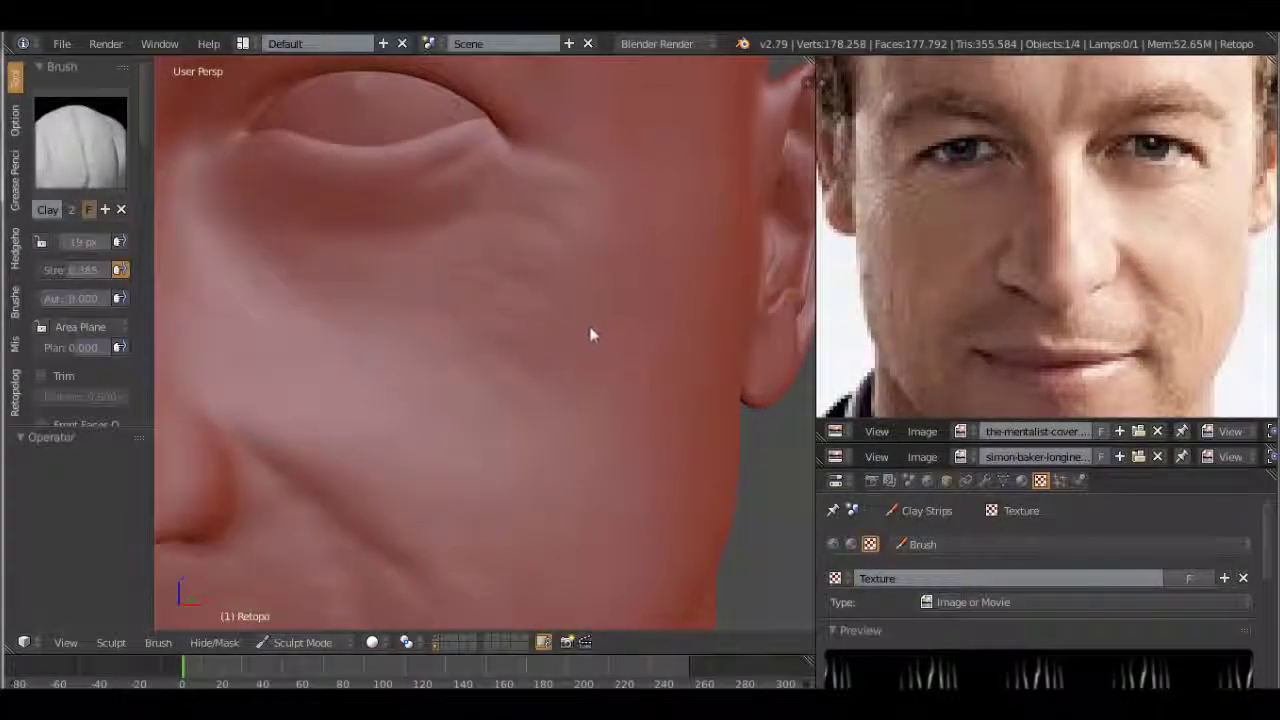
# Step: Inspect the eye area and both sides of the head, then reopen the texture image browser
pyautogui.scroll(-4, 582, 380)
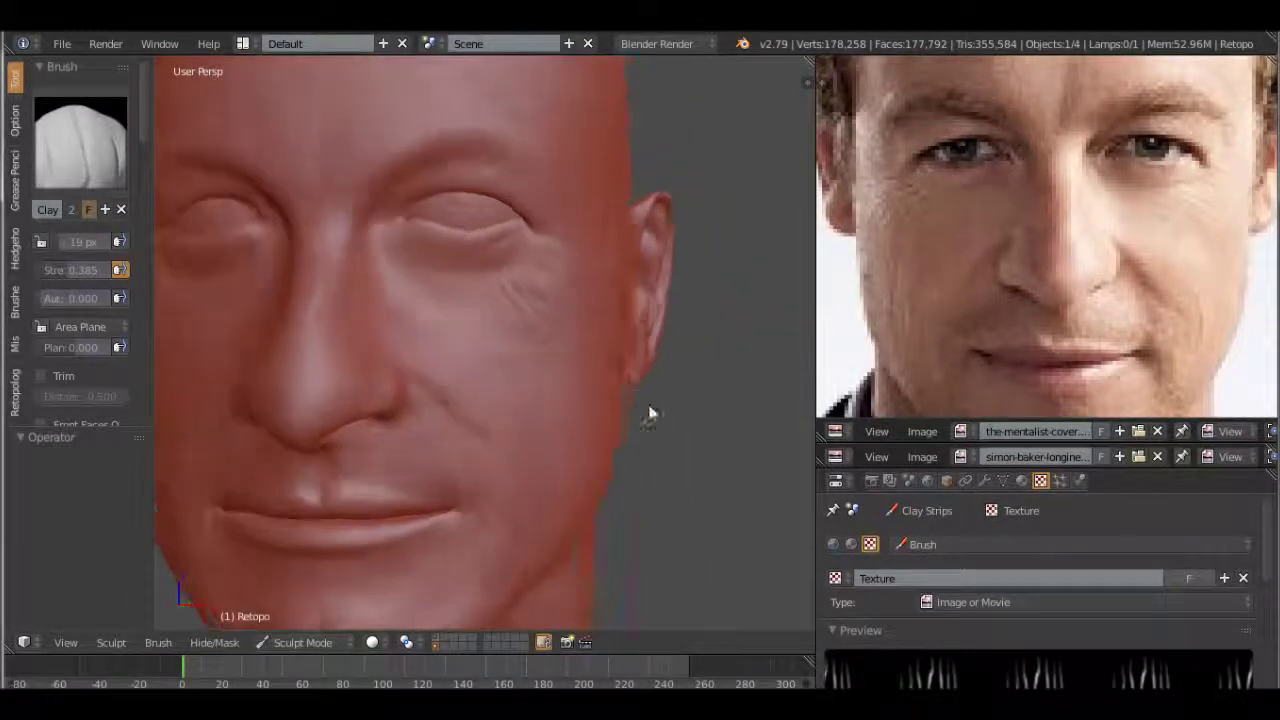
pyautogui.scroll(4, 593, 337)
pyautogui.moveTo(593, 337); pyautogui.dragTo(527, 335, button='middle')
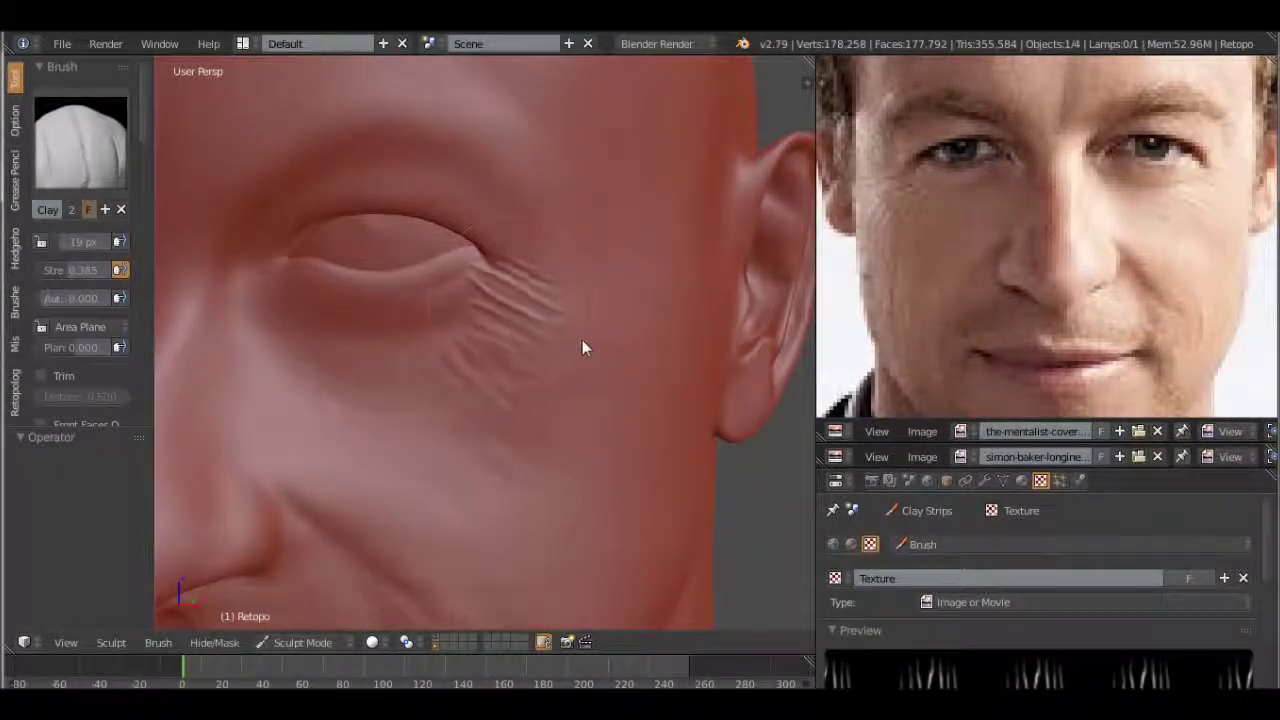
pyautogui.moveTo(589, 329)
pyautogui.mouseDown(button='middle')
pyautogui.moveTo(616, 315)
pyautogui.moveTo(588, 315)
pyautogui.mouseUp(button='middle')
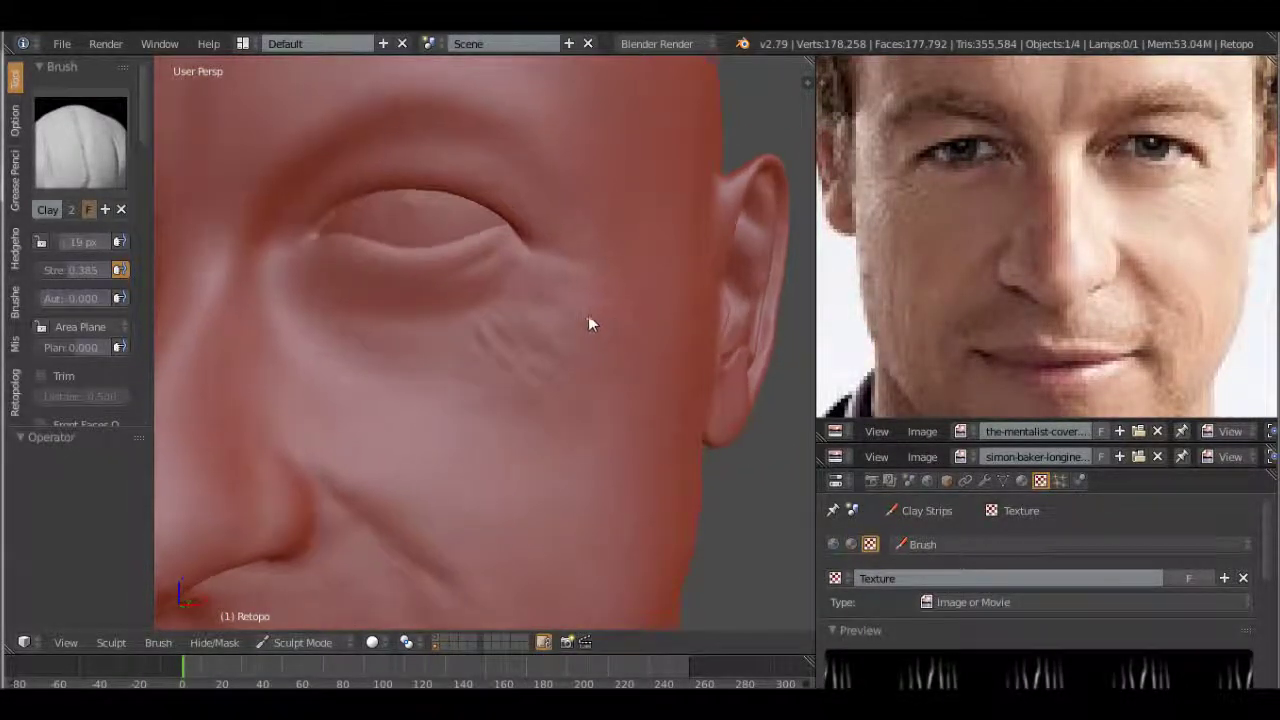
pyautogui.scroll(-4, 614, 357)
pyautogui.moveTo(614, 357)
pyautogui.mouseDown(button='middle')
pyautogui.moveTo(646, 409)
pyautogui.moveTo(554, 406)
pyautogui.moveTo(591, 434)
pyautogui.moveTo(555, 436)
pyautogui.mouseUp(button='middle')
pyautogui.scroll(4, 598, 407)
pyautogui.scroll(-4, 527, 430)
pyautogui.moveTo(592, 425)
pyautogui.mouseDown(button='middle')
pyautogui.moveTo(563, 400)
pyautogui.moveTo(534, 408)
pyautogui.moveTo(594, 394)
pyautogui.mouseUp(button='middle')
pyautogui.scroll(-4, 1155, 645)
pyautogui.click(1223, 680)
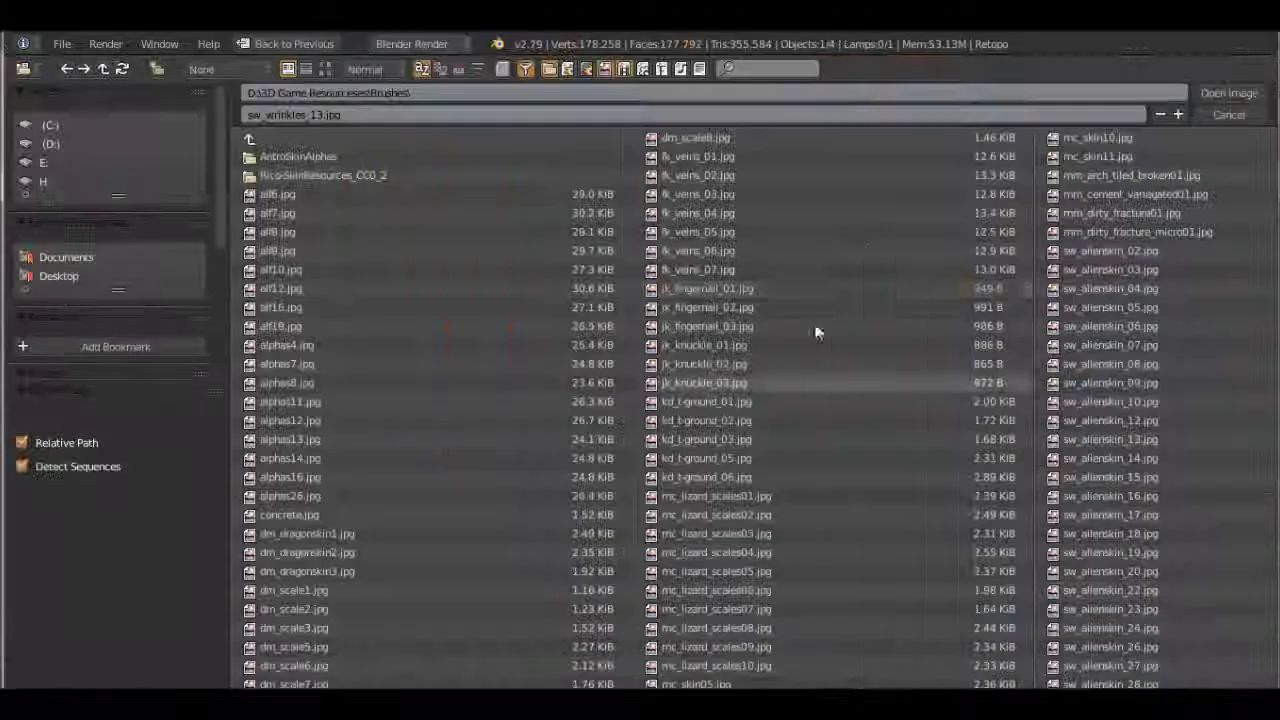
# Step: Browse through the brush image thumbnails in the current folder
pyautogui.click(325, 68)
pyautogui.scroll(-10, 1265, 651)
pyautogui.scroll(-5, 1265, 651)
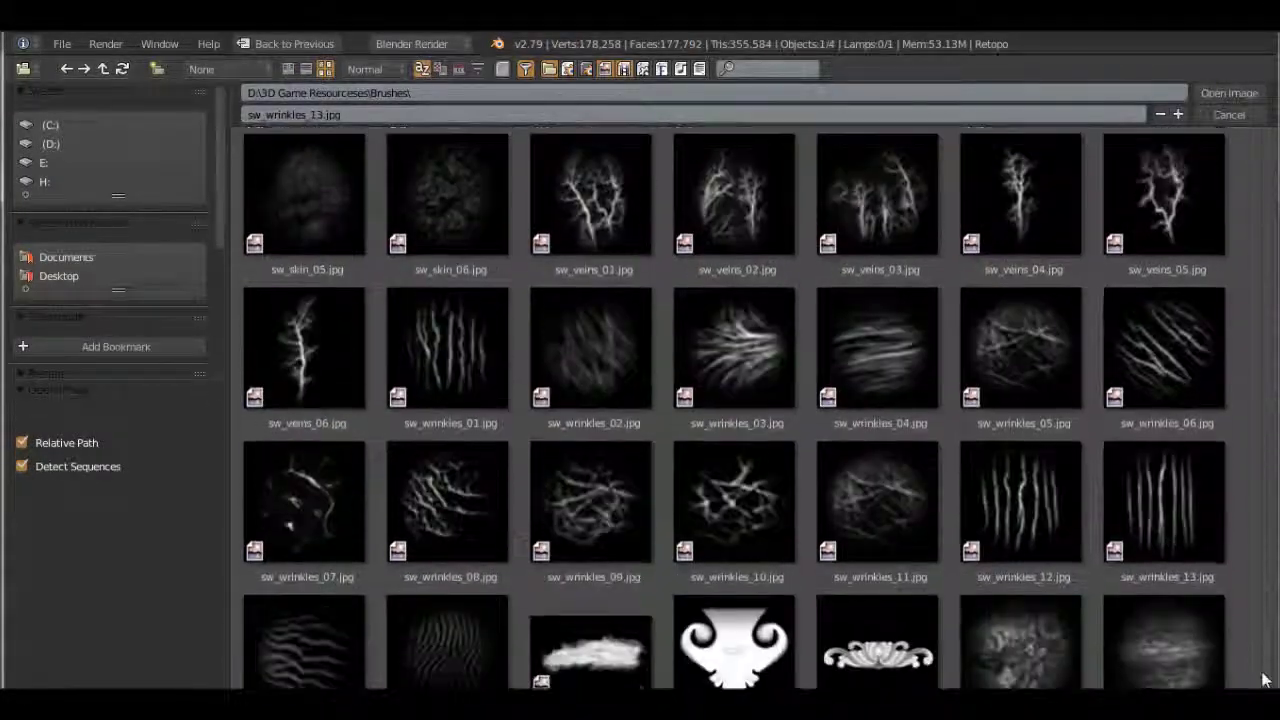
pyautogui.scroll(3, 1265, 660)
pyautogui.scroll(-3, 1270, 683)
pyautogui.scroll(-2, 1268, 683)
pyautogui.scroll(5, 1270, 684)
pyautogui.scroll(1, 1276, 682)
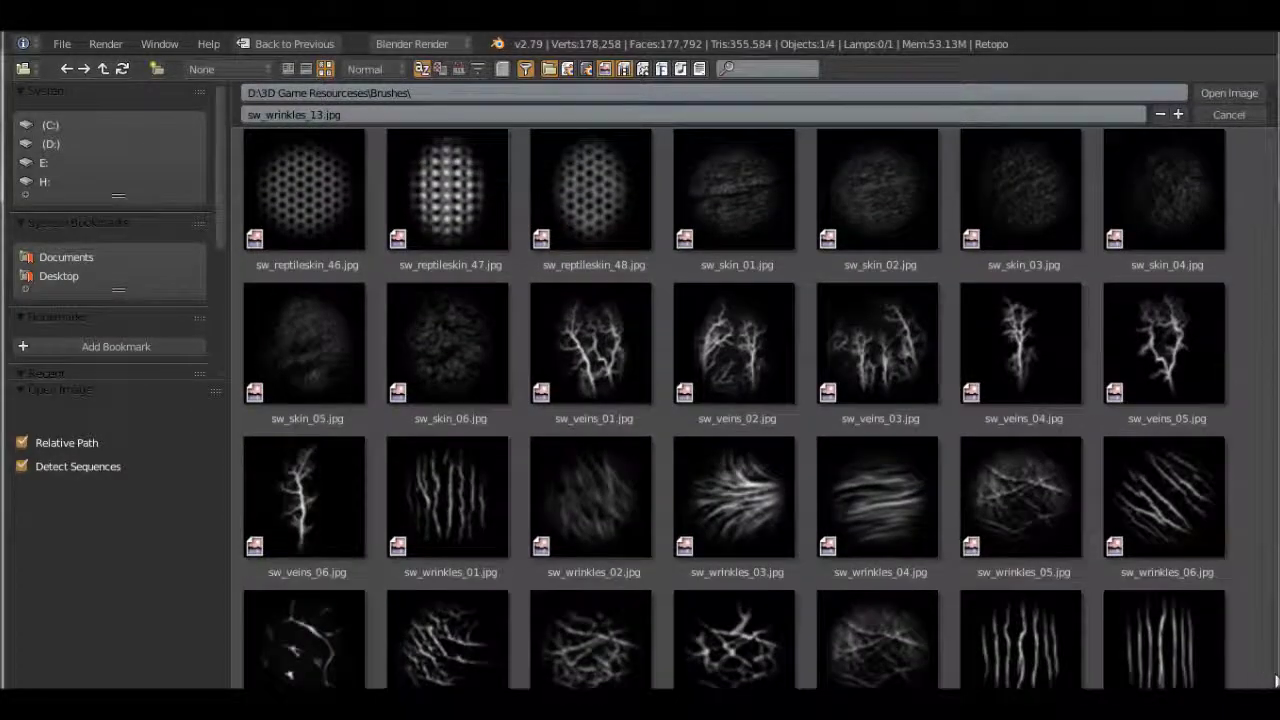
pyautogui.scroll(4, 1273, 634)
pyautogui.scroll(6, 1273, 634)
pyautogui.scroll(6, 1273, 634)
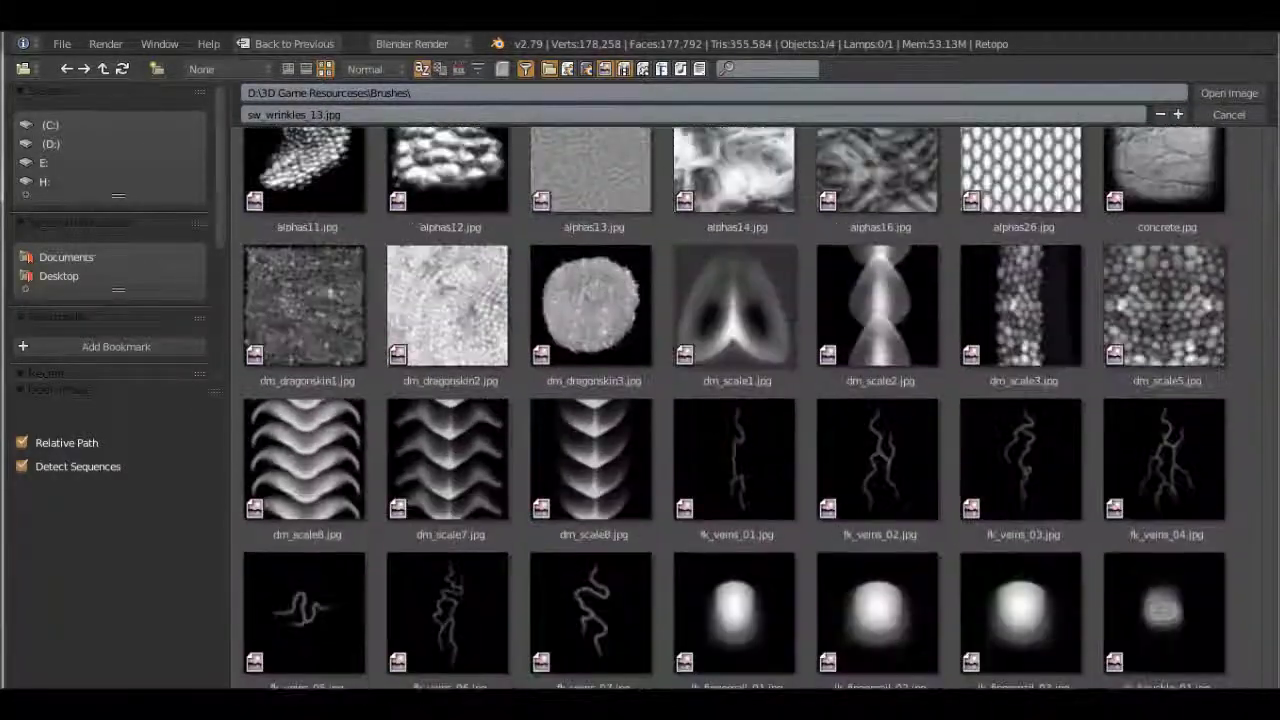
pyautogui.scroll(4, 1273, 634)
pyautogui.scroll(-14, 1273, 634)
pyautogui.scroll(12, 1273, 634)
# Step: Navigate up to Brushes > AntroSkinAlphas and load a skin alpha as the brush texture
pyautogui.click(103, 68)
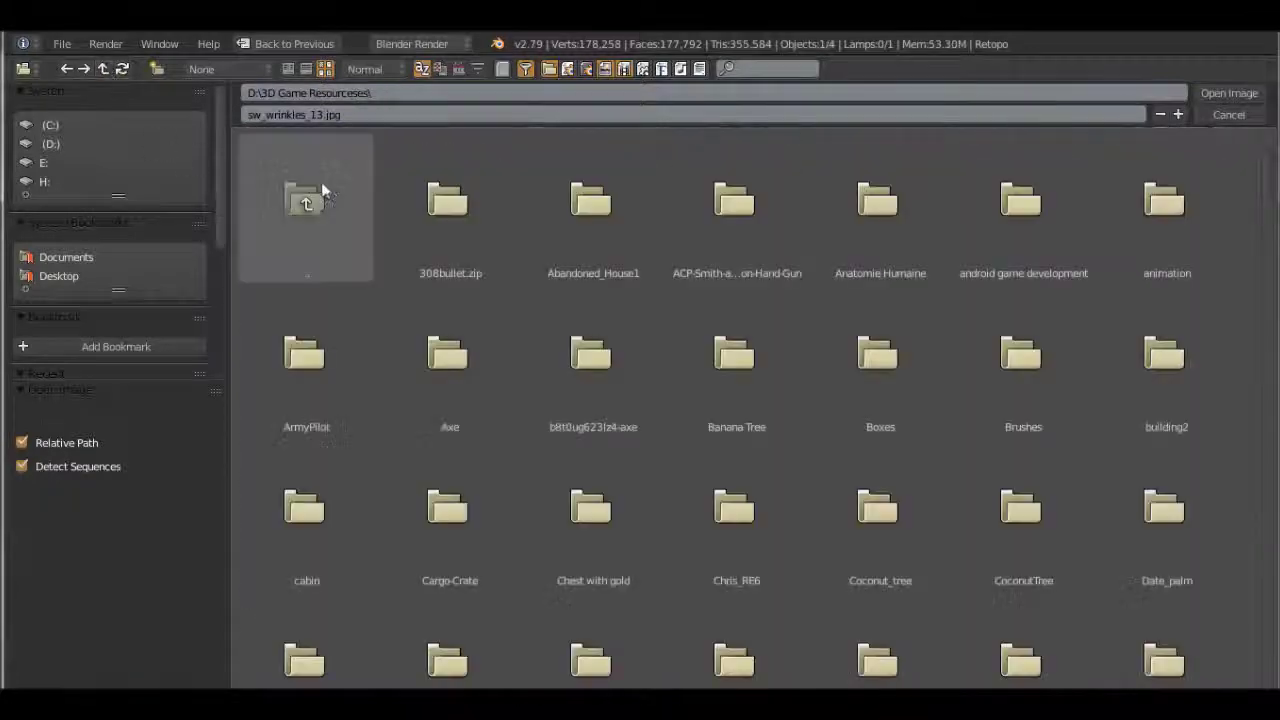
pyautogui.doubleClick(1020, 360)
pyautogui.doubleClick(405, 195)
pyautogui.doubleClick(404, 195)
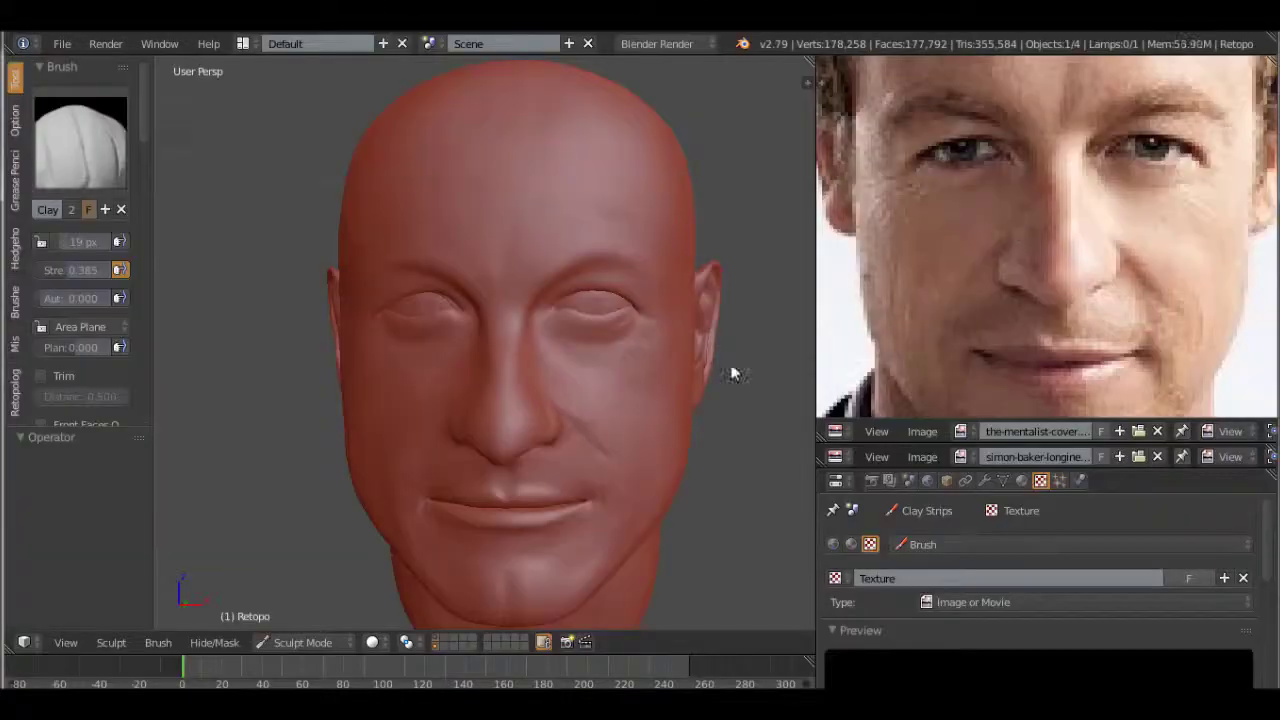
pyautogui.scroll(3, 731, 371)
# Step: Carve a faint horizontal crease stroke across the forehead with the line alpha
pyautogui.scroll(2, 643, 420)
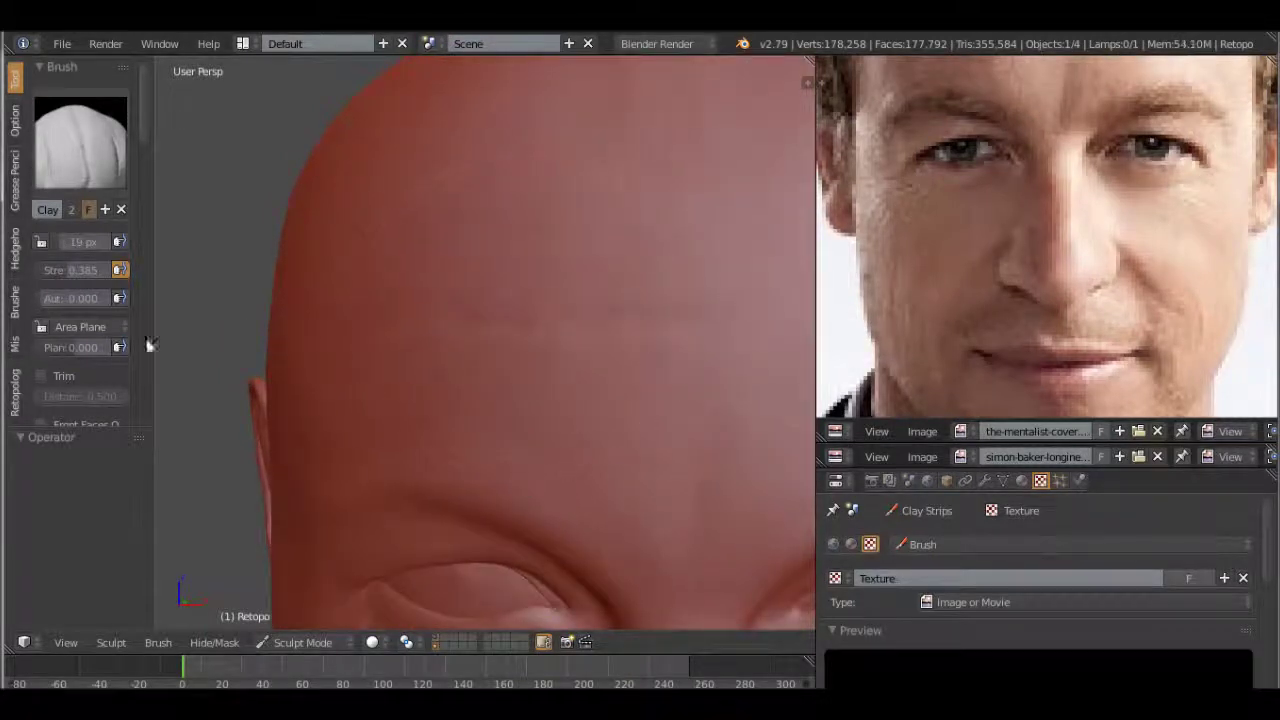
pyautogui.scroll(-5, 95, 198)
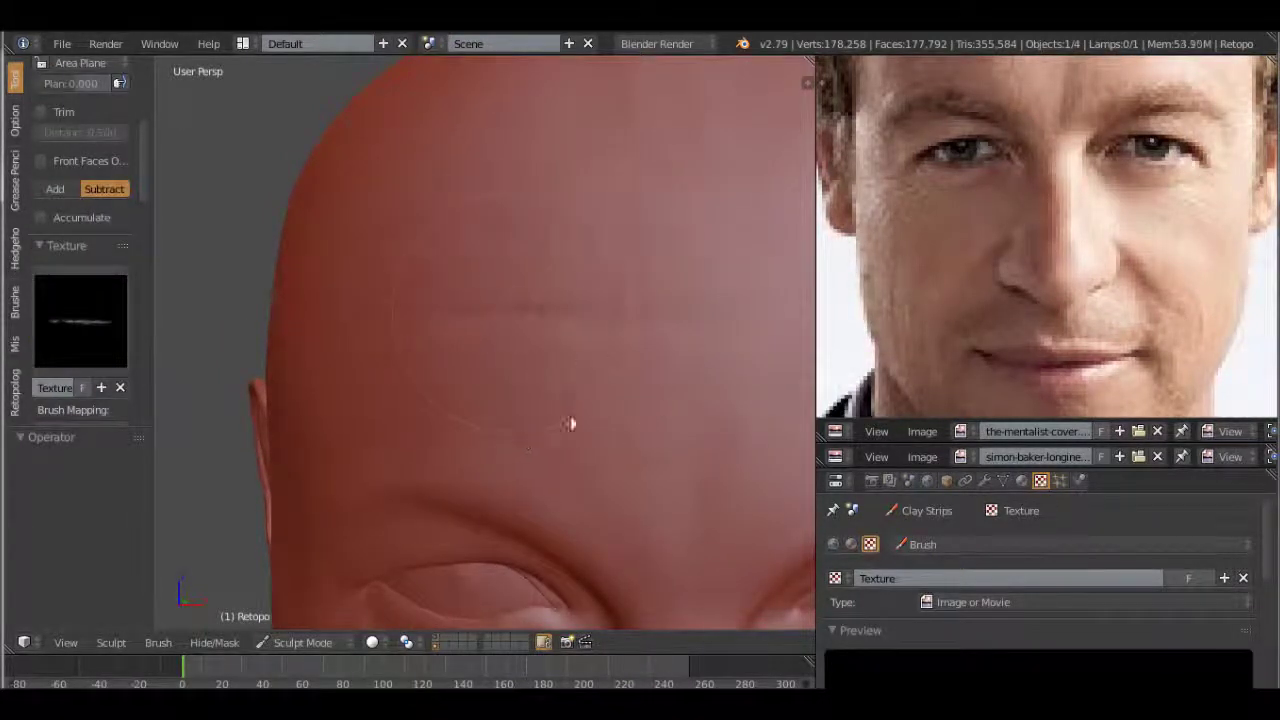
pyautogui.scroll(-2, 571, 423)
pyautogui.moveTo(529, 410); pyautogui.dragTo(546, 415)
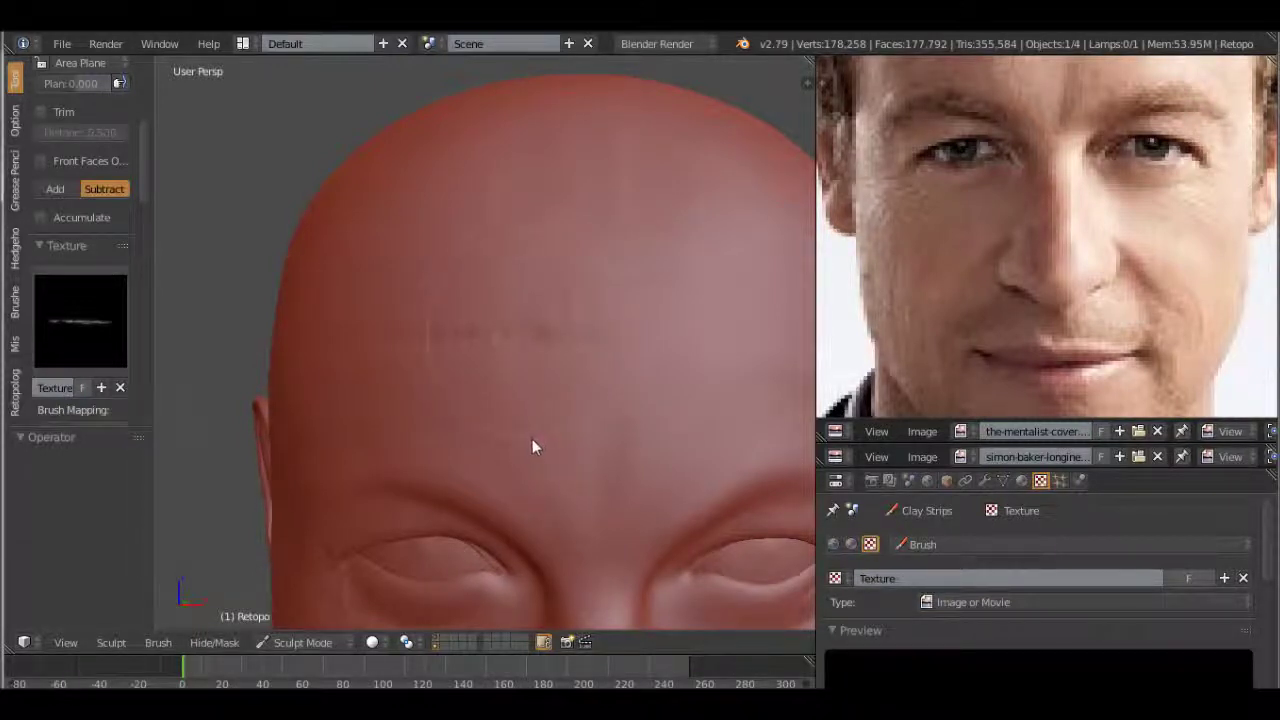
pyautogui.scroll(-2, 560, 445)
pyautogui.scroll(5, 525, 423)
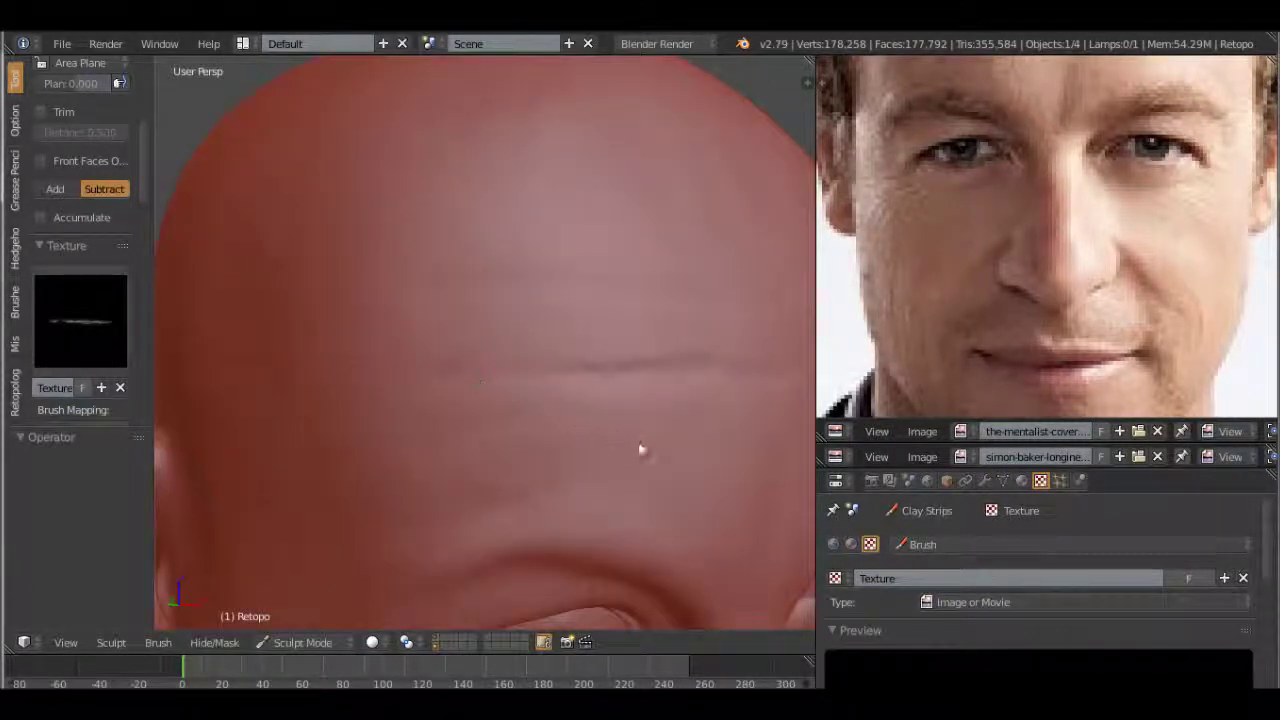
pyautogui.scroll(-3, 567, 413)
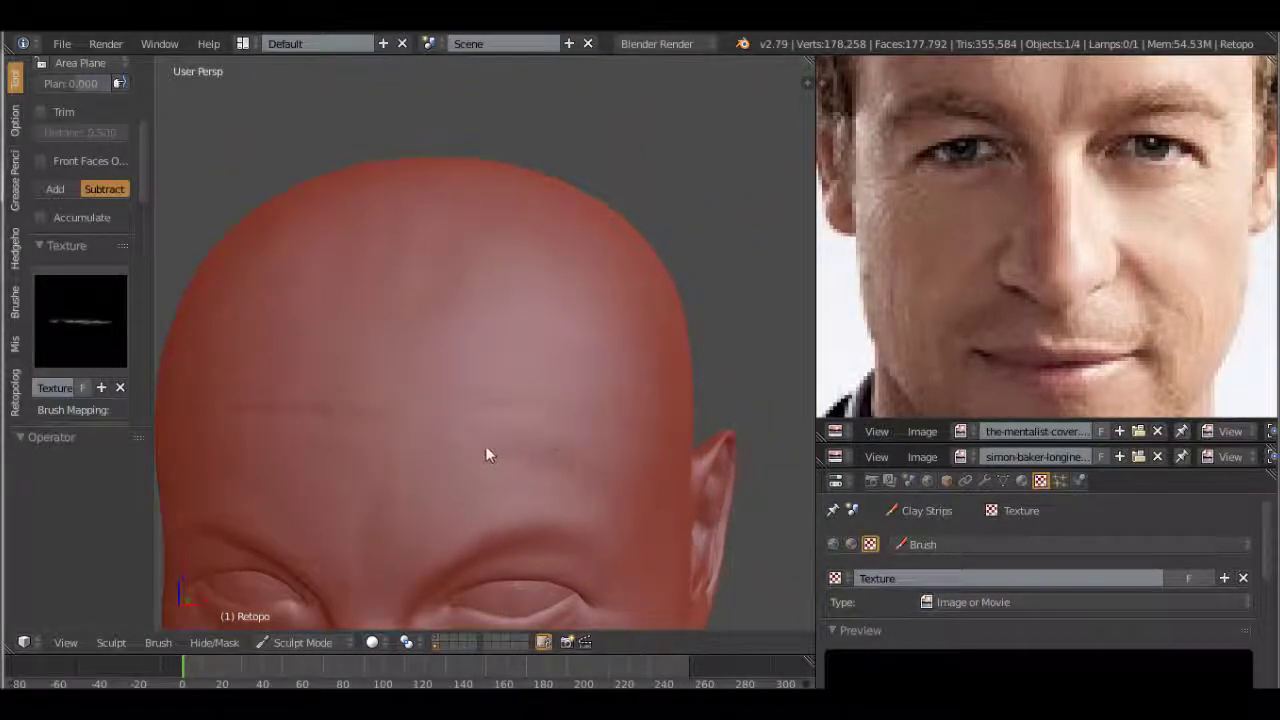
pyautogui.scroll(1, 547, 453)
pyautogui.scroll(1, 480, 487)
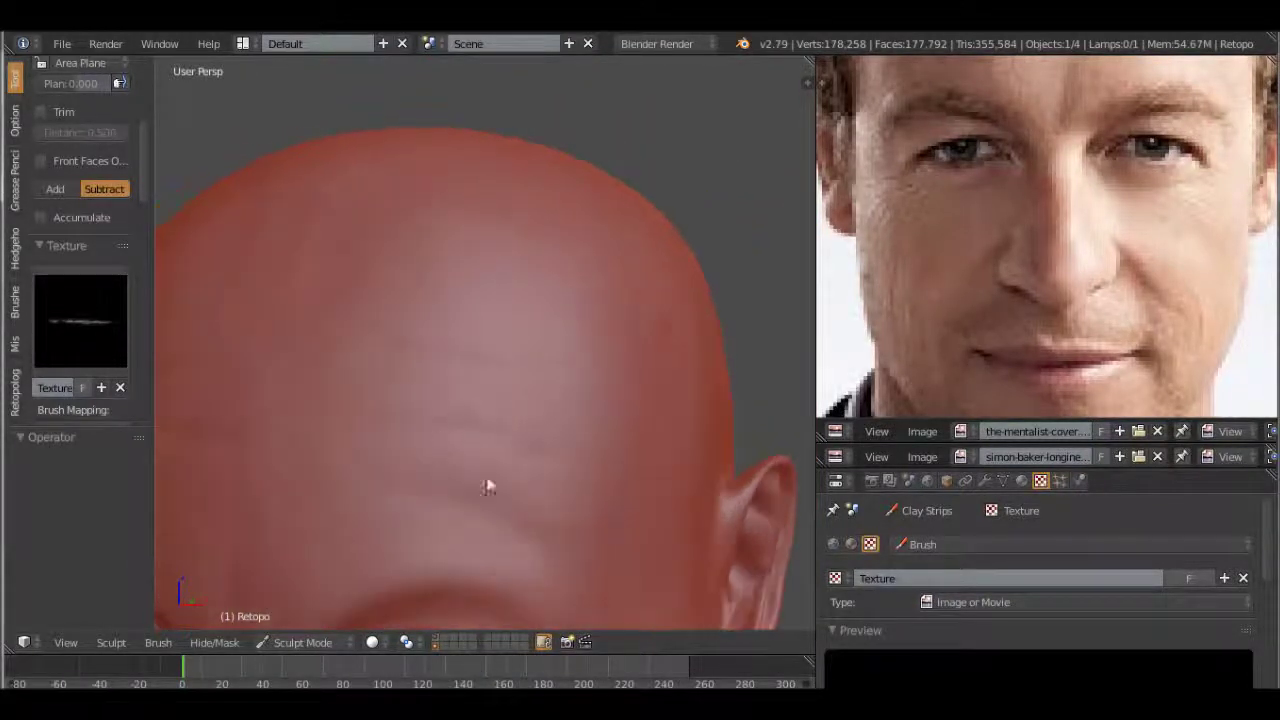
pyautogui.scroll(-2, 503, 533)
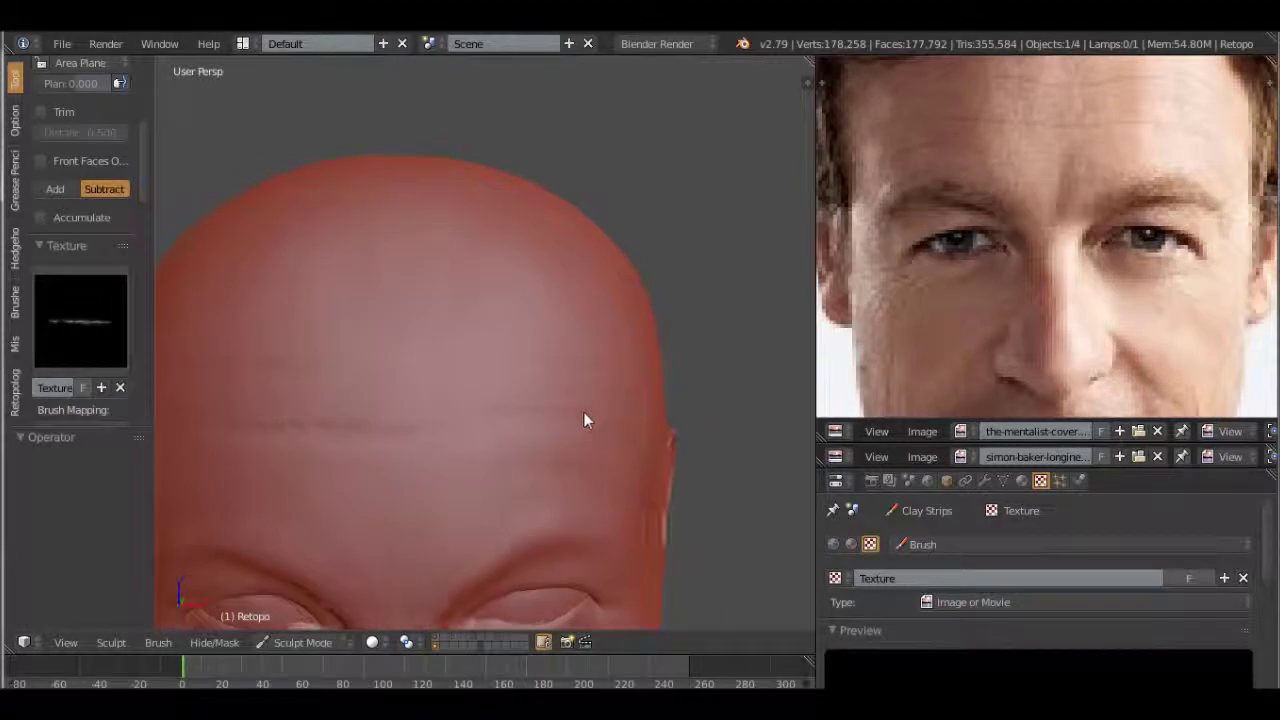
pyautogui.scroll(-1, 586, 412)
# Step: Orbit and zoom around the head to check the forehead crease from both sides
pyautogui.moveTo(545, 462)
pyautogui.mouseDown(button='middle')
pyautogui.moveTo(494, 455)
pyautogui.moveTo(500, 446)
pyautogui.mouseUp(button='middle')
pyautogui.scroll(1, 494, 455)
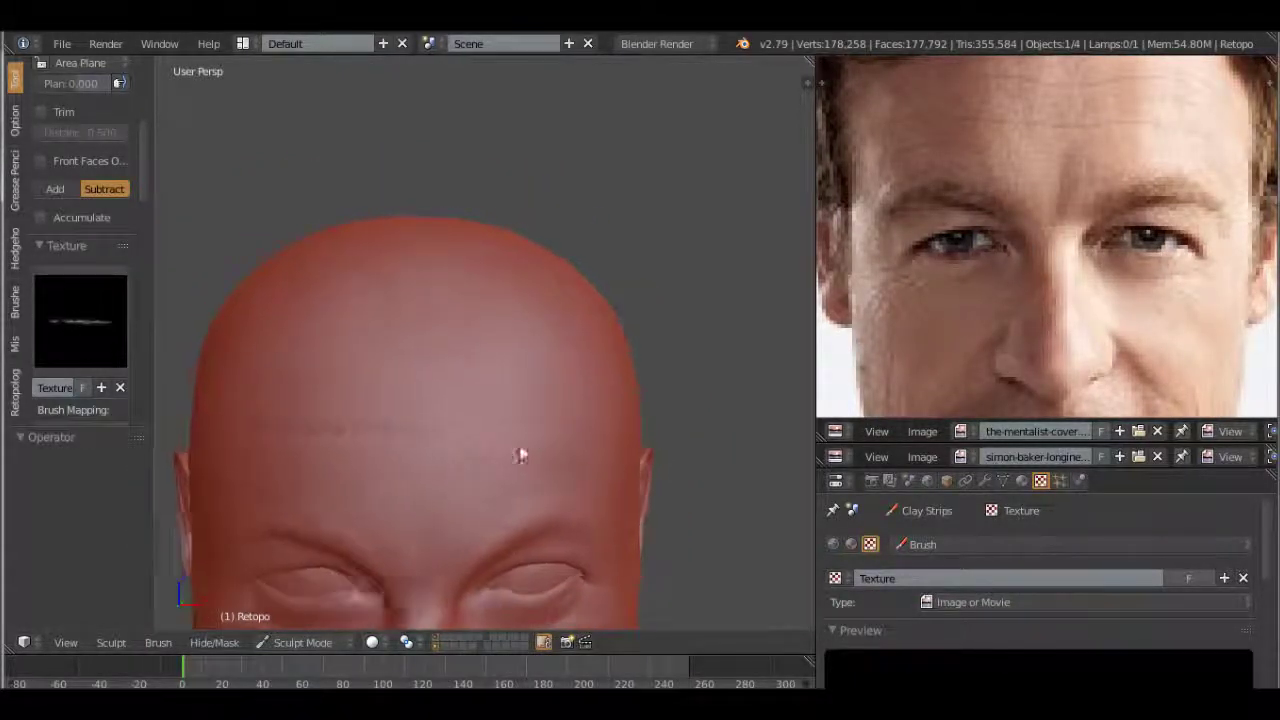
pyautogui.scroll(1, 472, 463)
pyautogui.scroll(2, 472, 463)
pyautogui.moveTo(534, 449); pyautogui.dragTo(516, 463, button='middle')
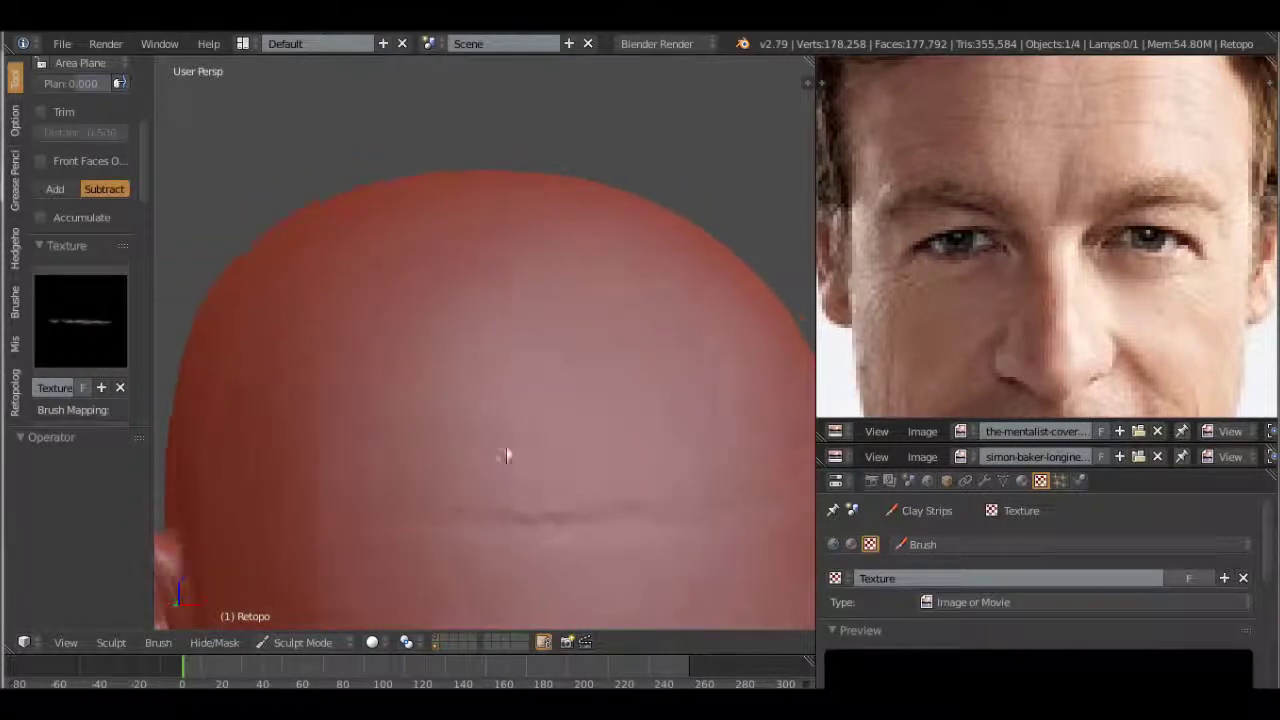
pyautogui.moveTo(494, 513); pyautogui.dragTo(474, 455, button='middle')
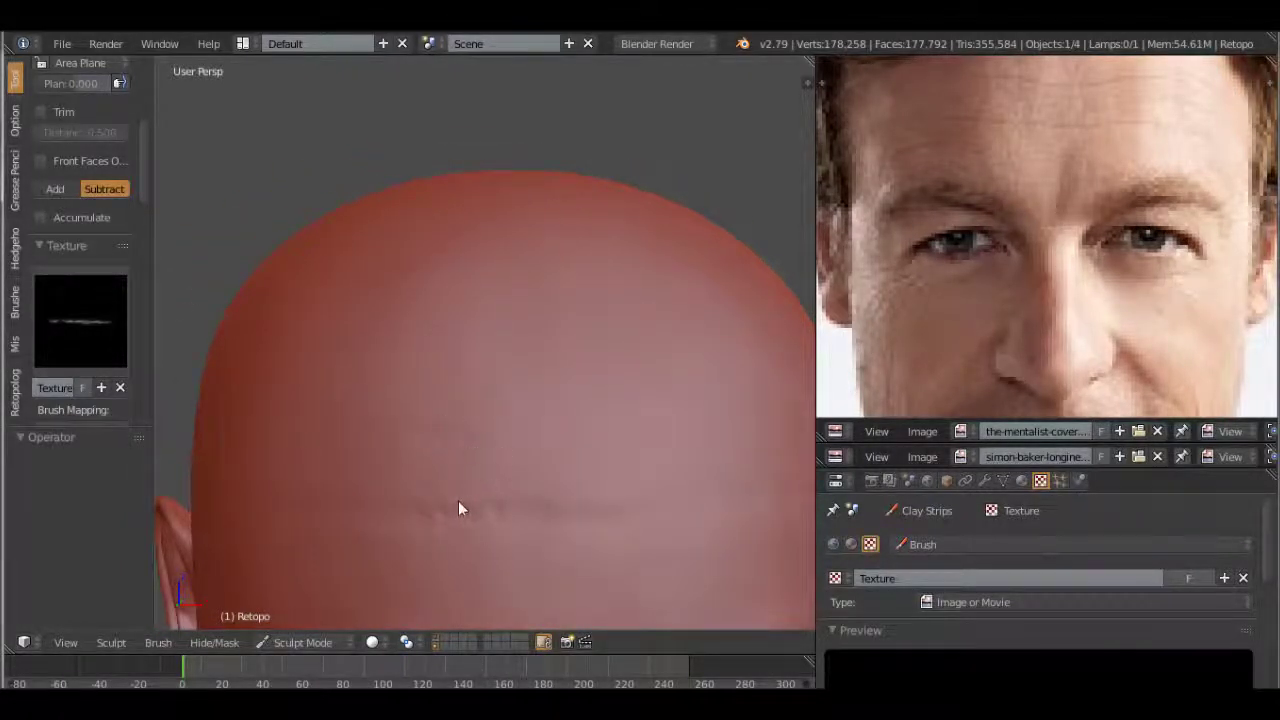
pyautogui.scroll(-2, 575, 537)
pyautogui.moveTo(551, 451); pyautogui.dragTo(571, 449, button='middle')
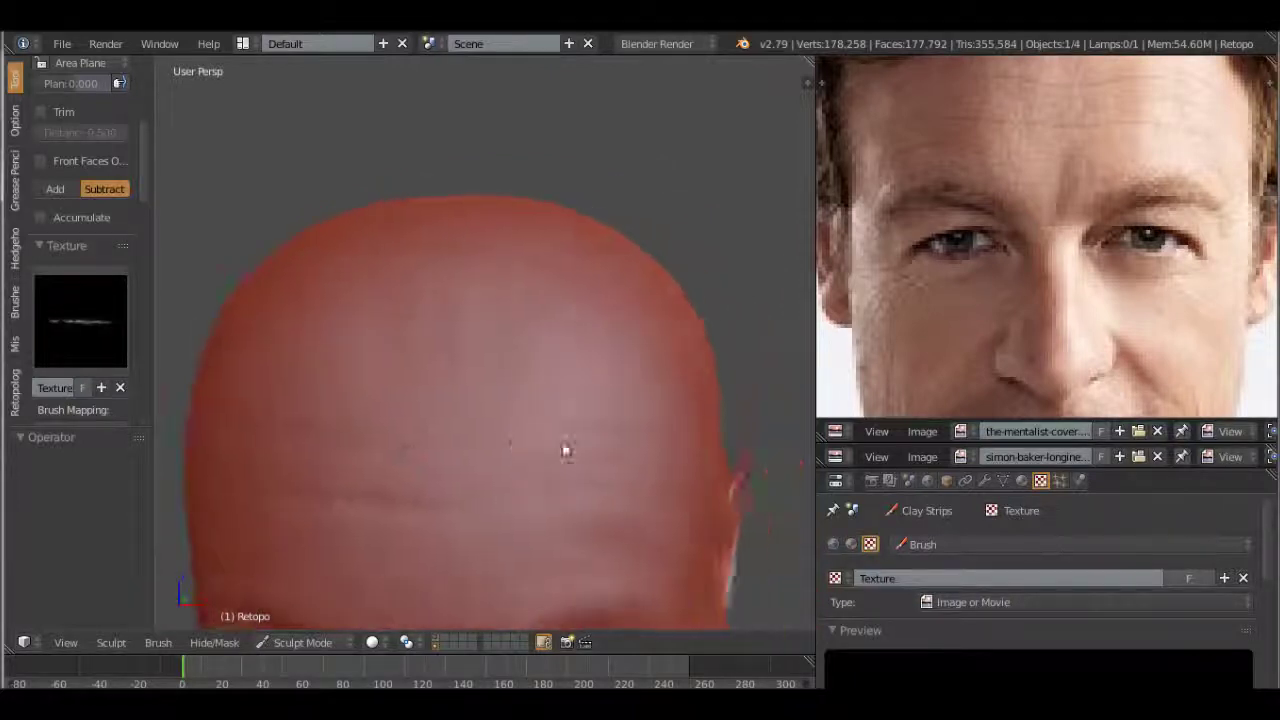
pyautogui.scroll(2, 661, 447)
pyautogui.scroll(-2, 661, 447)
pyautogui.moveTo(651, 514); pyautogui.dragTo(523, 503, button='middle')
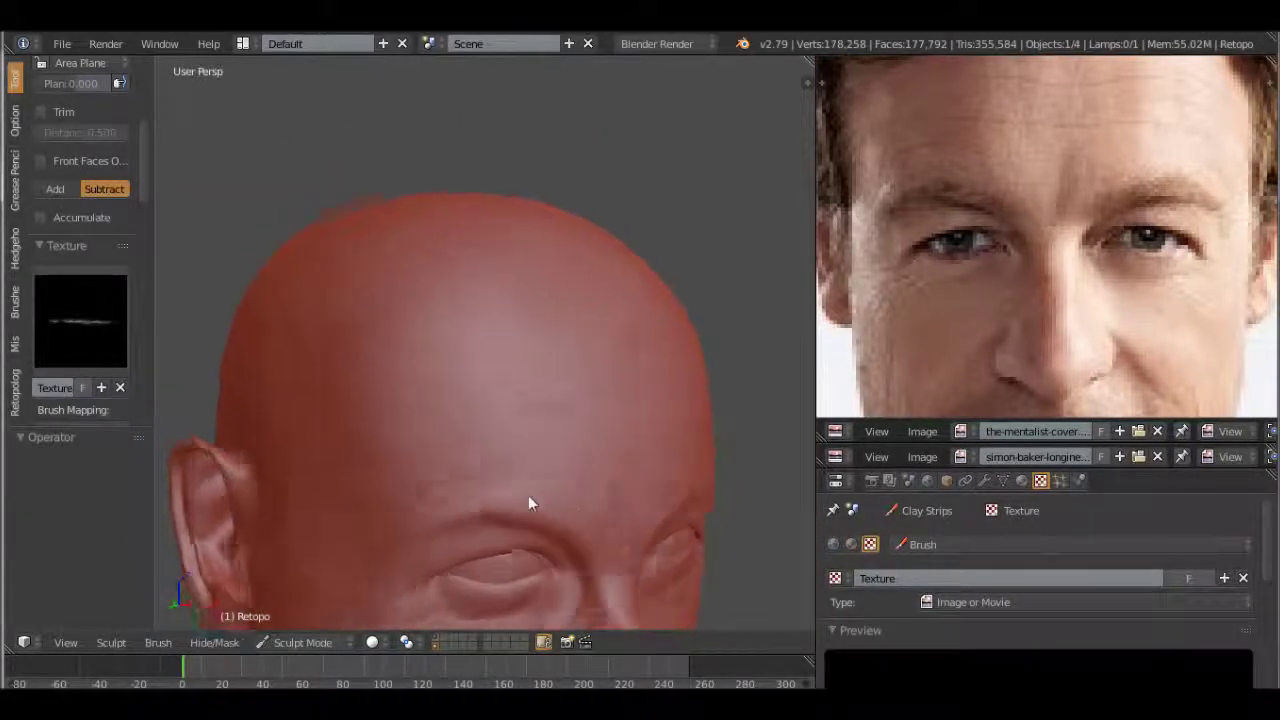
pyautogui.scroll(2, 583, 506)
pyautogui.scroll(-3, 630, 502)
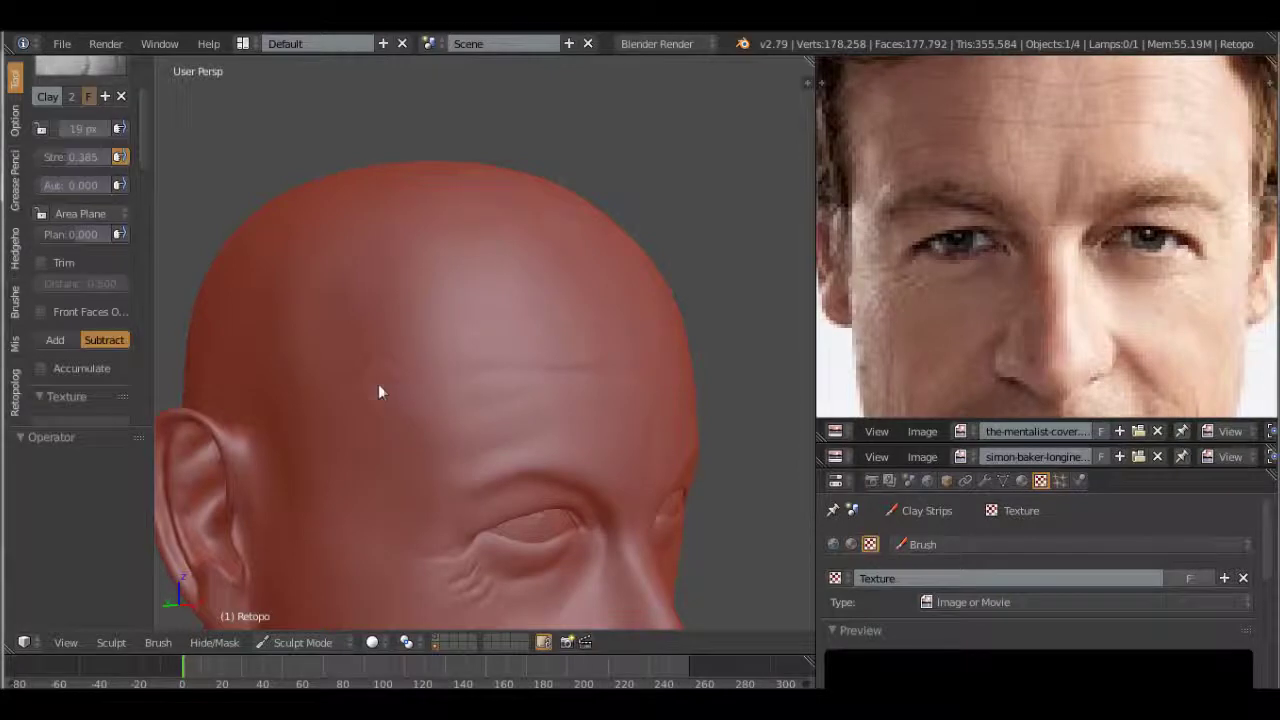
# Step: Zoom in on the brow and eyes and undo three stray wrinkle strokes there
pyautogui.scroll(1, 449, 429)
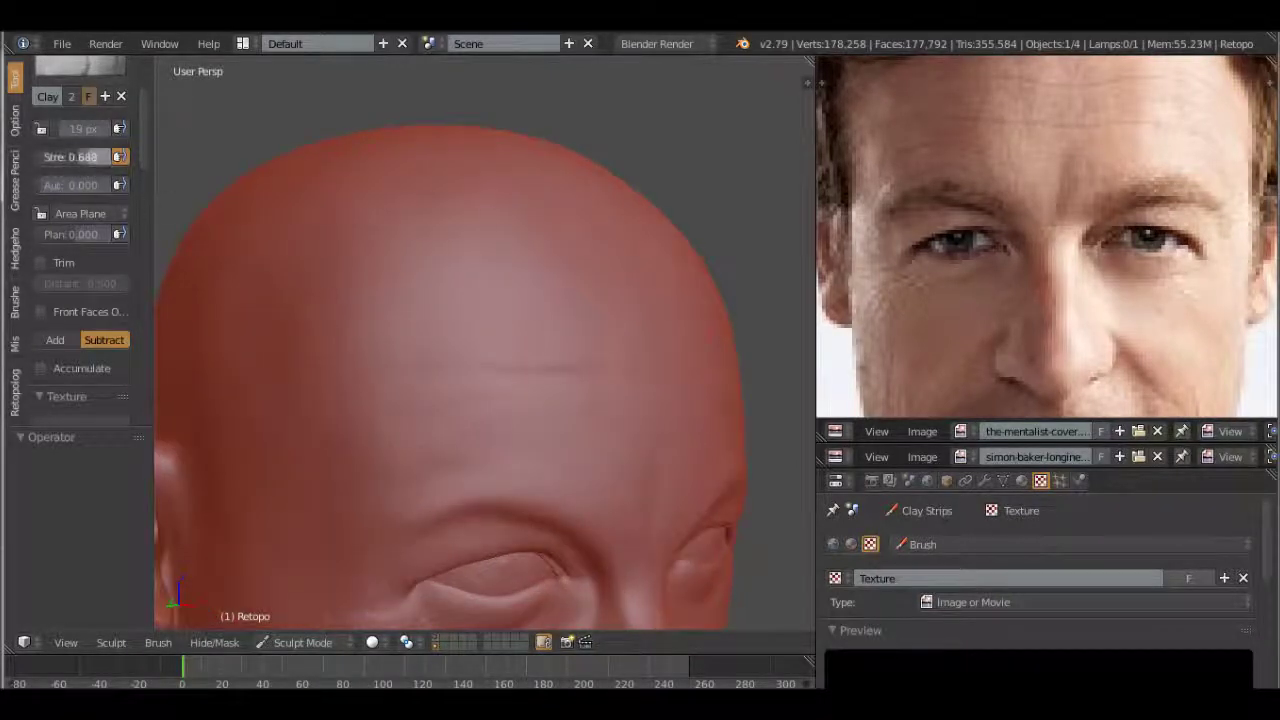
pyautogui.scroll(-3, 473, 459)
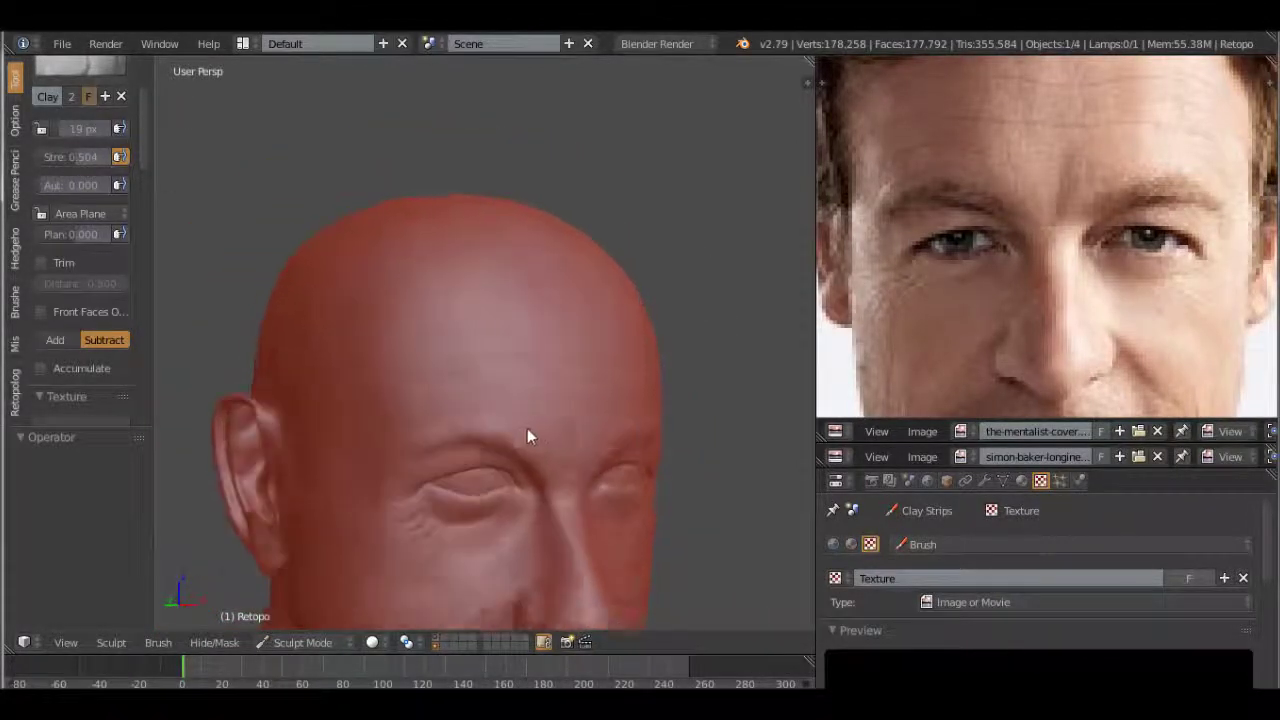
pyautogui.scroll(3, 529, 434)
pyautogui.scroll(1, 451, 484)
pyautogui.scroll(2, 500, 437)
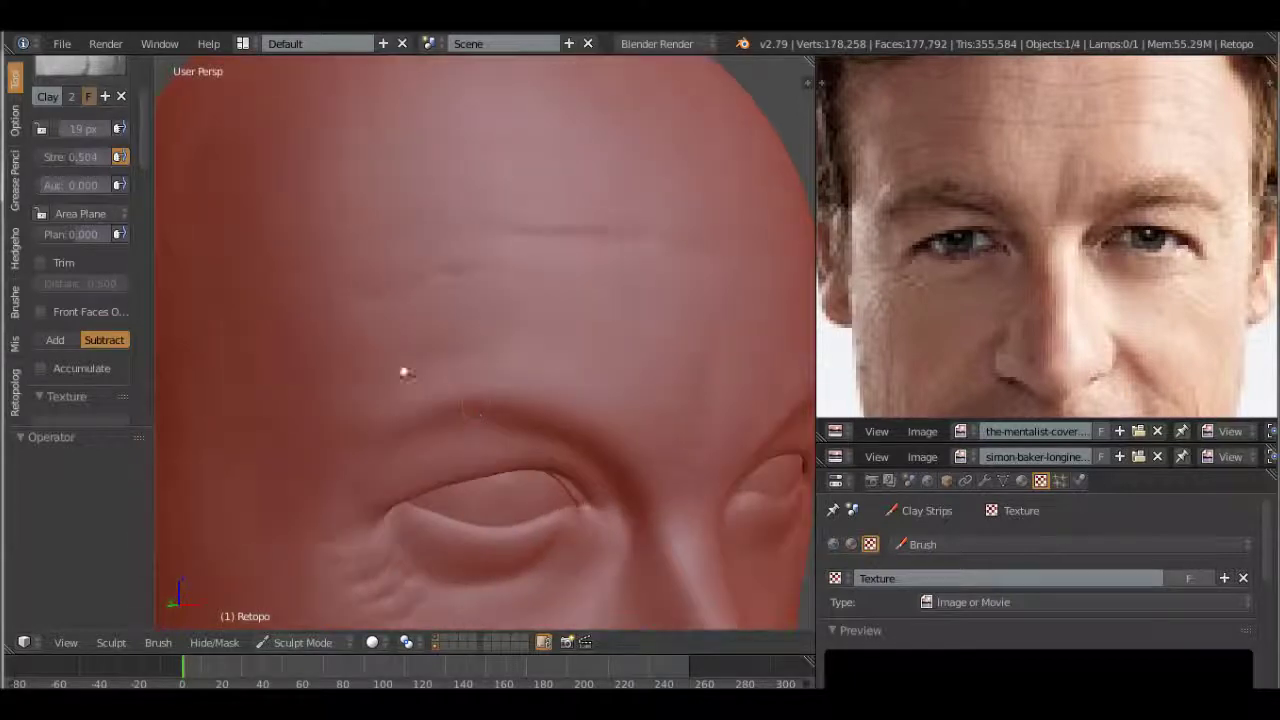
pyautogui.scroll(-1, 437, 440)
pyautogui.scroll(-2, 430, 435)
pyautogui.scroll(2, 428, 425)
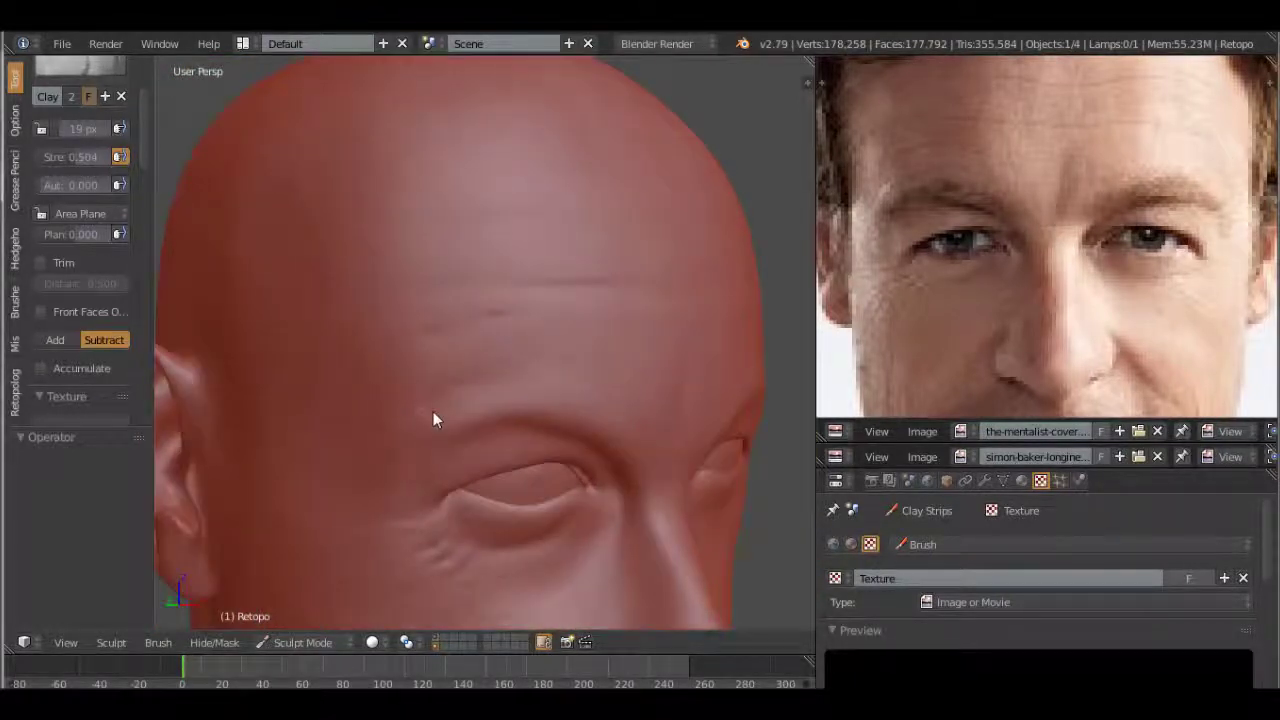
pyautogui.scroll(-3, 460, 455)
pyautogui.scroll(1, 432, 435)
pyautogui.scroll(2, 405, 412)
pyautogui.scroll(-1, 439, 440)
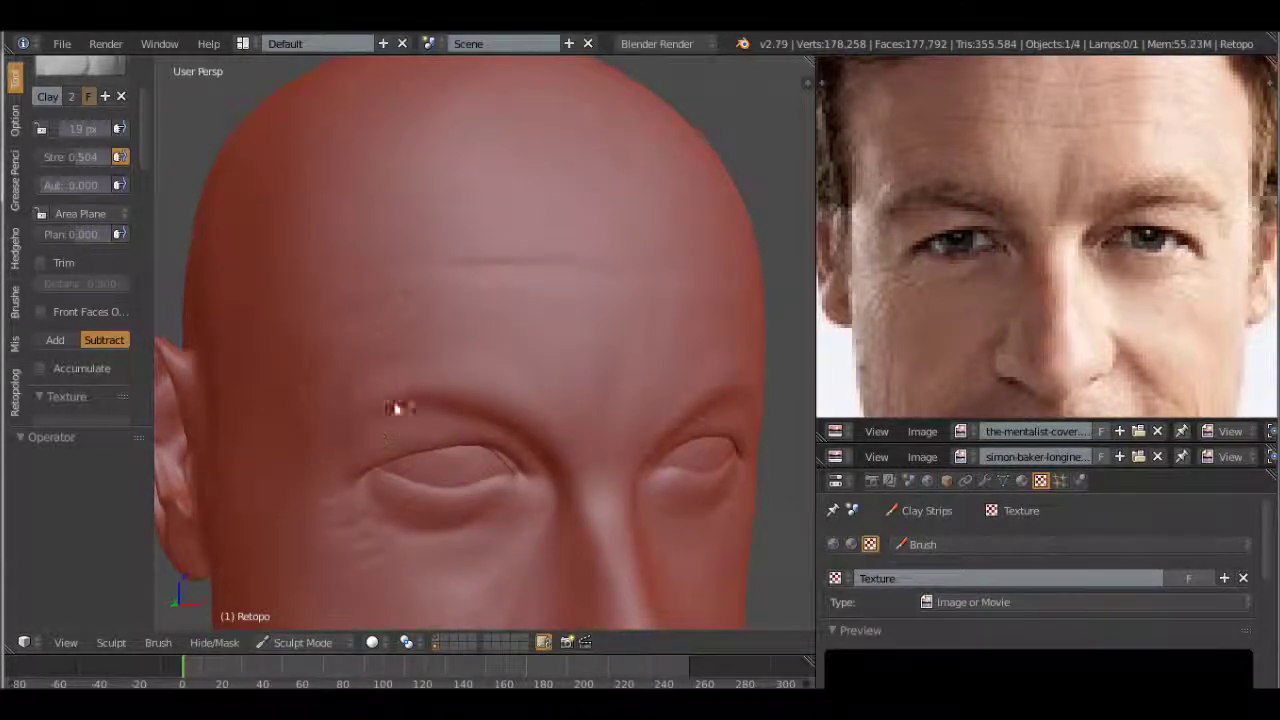
pyautogui.hotkey('ctrl', 'z')
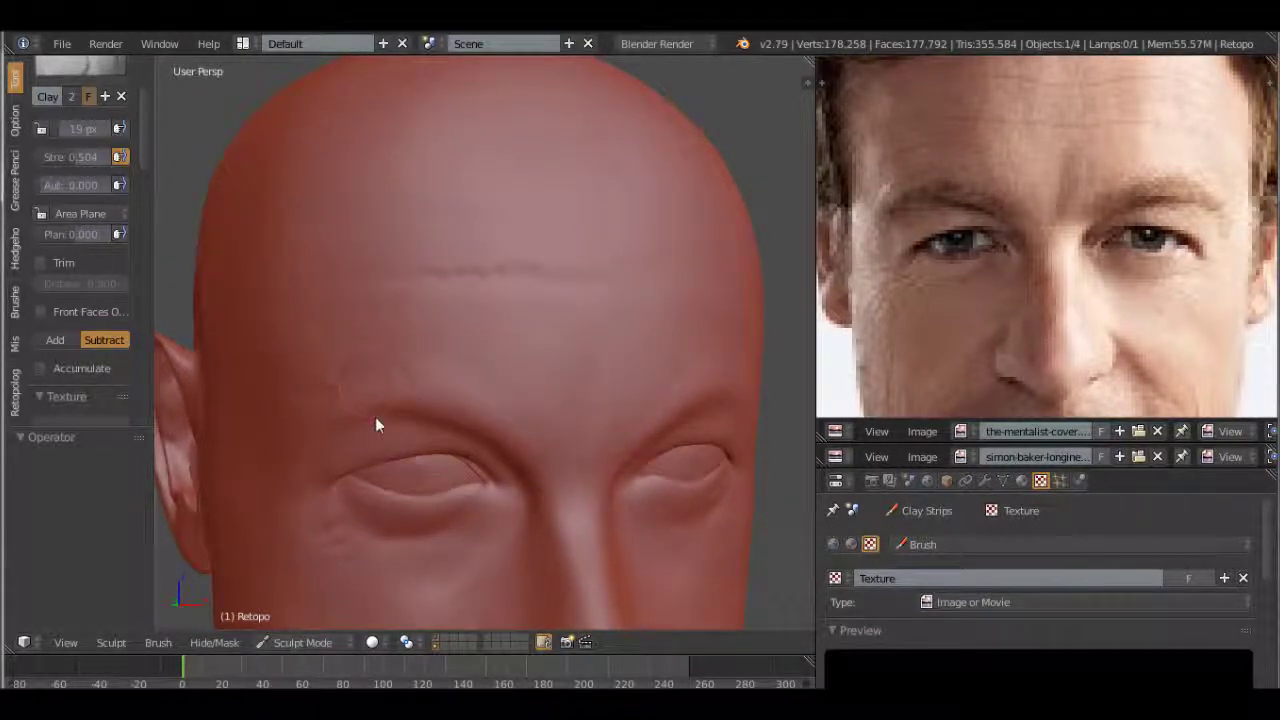
pyautogui.hotkey('ctrl', 'z')
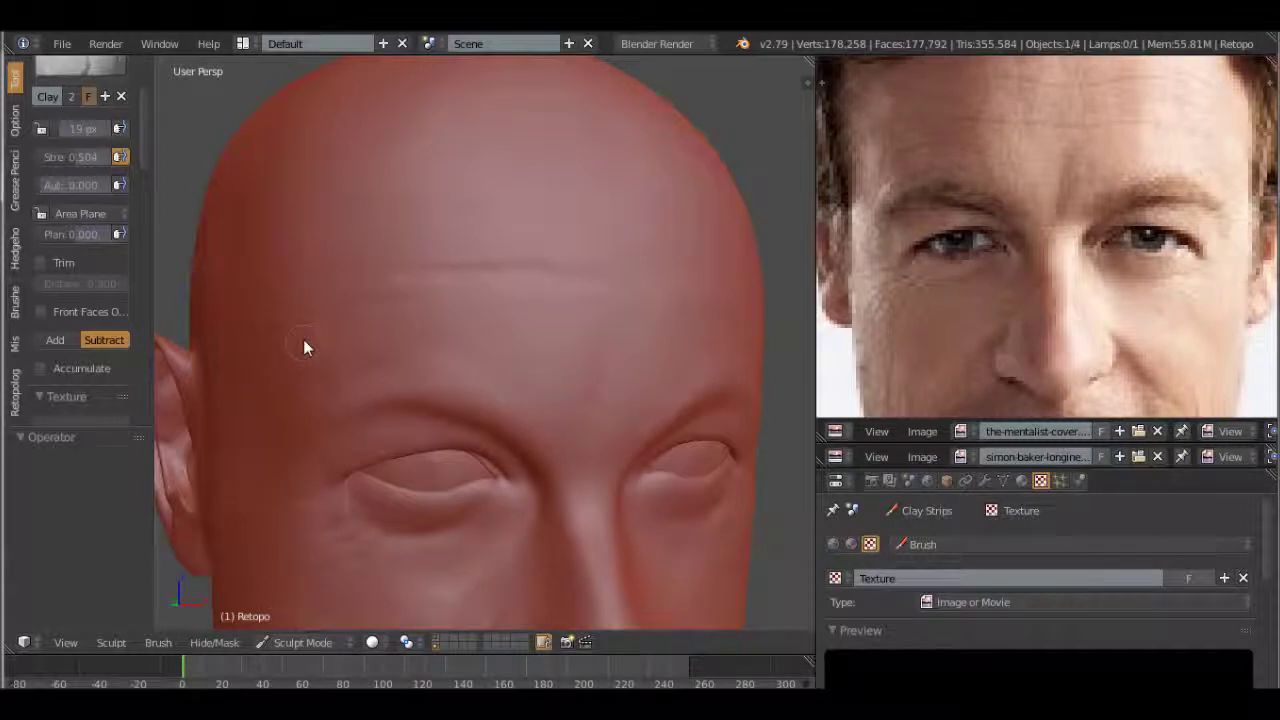
pyautogui.hotkey('ctrl', 'z')
# Step: Orbit to the right side of the head and switch to the Smooth sculpt brush
pyautogui.scroll(-2, 336, 345)
pyautogui.moveTo(336, 345)
pyautogui.mouseDown(button='middle')
pyautogui.moveTo(591, 369)
pyautogui.moveTo(466, 391)
pyautogui.mouseUp(button='middle')
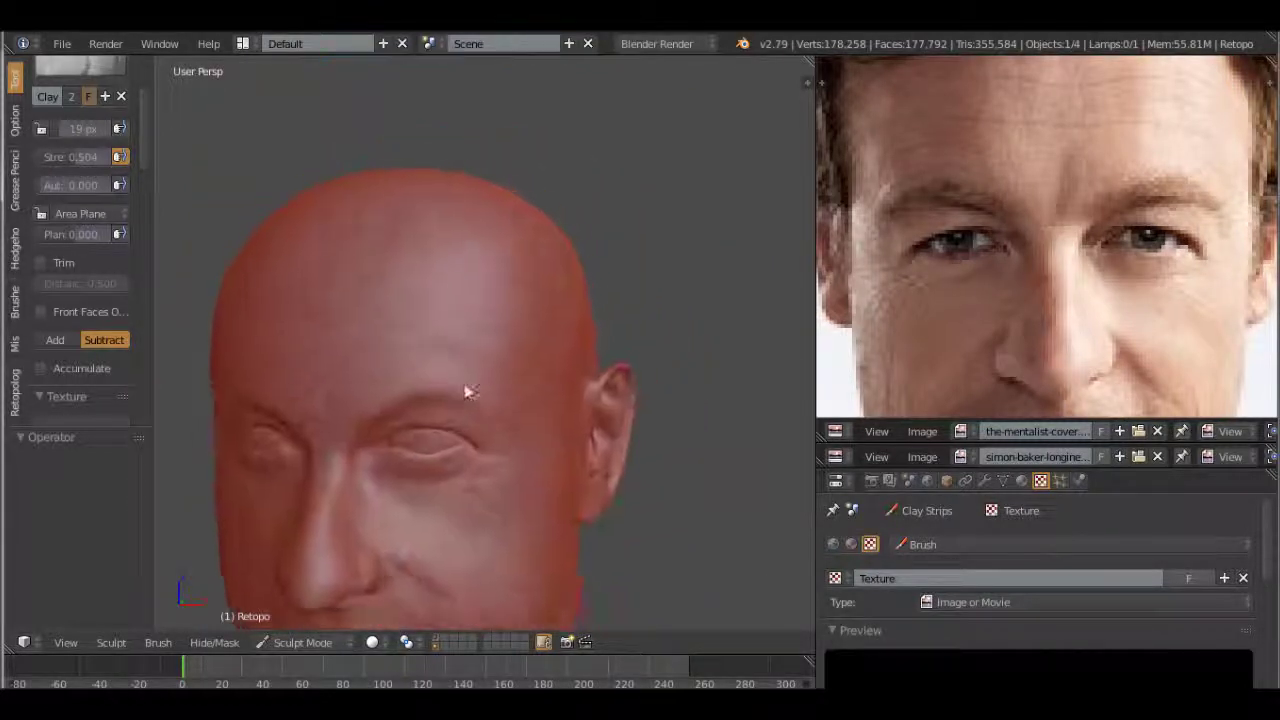
pyautogui.scroll(2, 466, 391)
pyautogui.scroll(2, 445, 422)
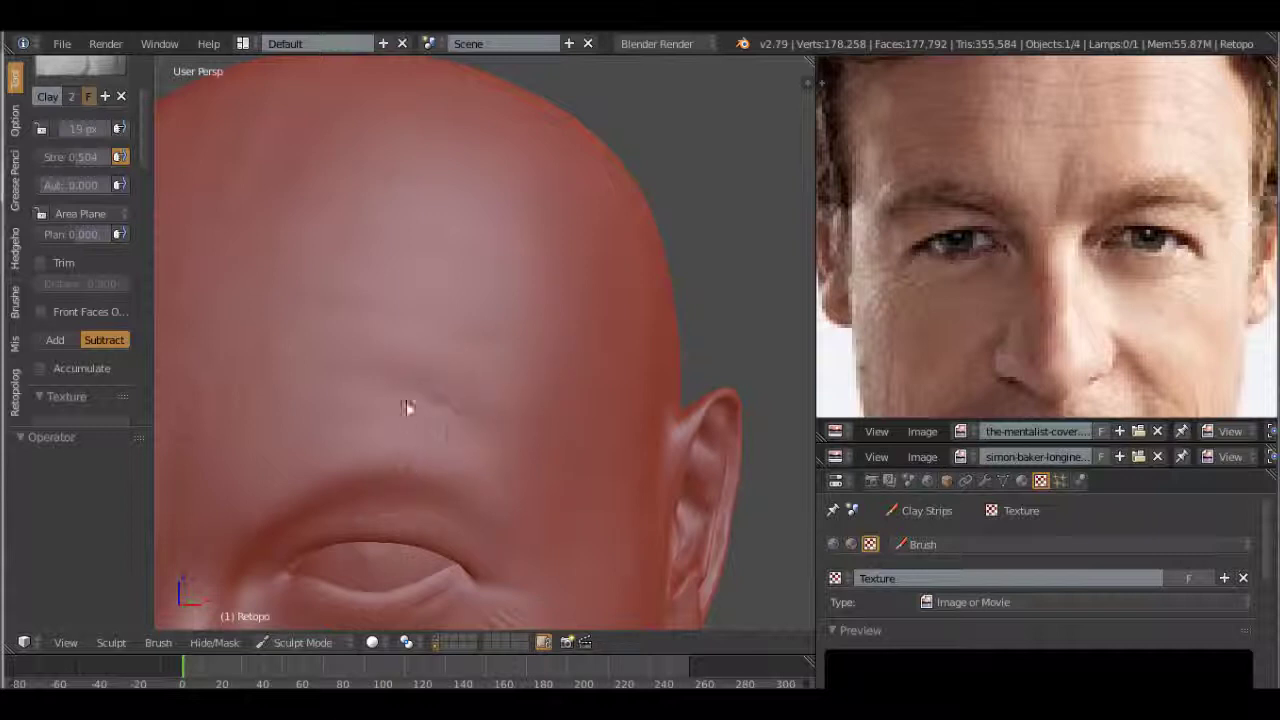
pyautogui.moveTo(384, 459); pyautogui.dragTo(443, 461, button='middle')
pyautogui.moveTo(527, 430); pyautogui.dragTo(424, 448, button='middle')
pyautogui.scroll(-2, 360, 511)
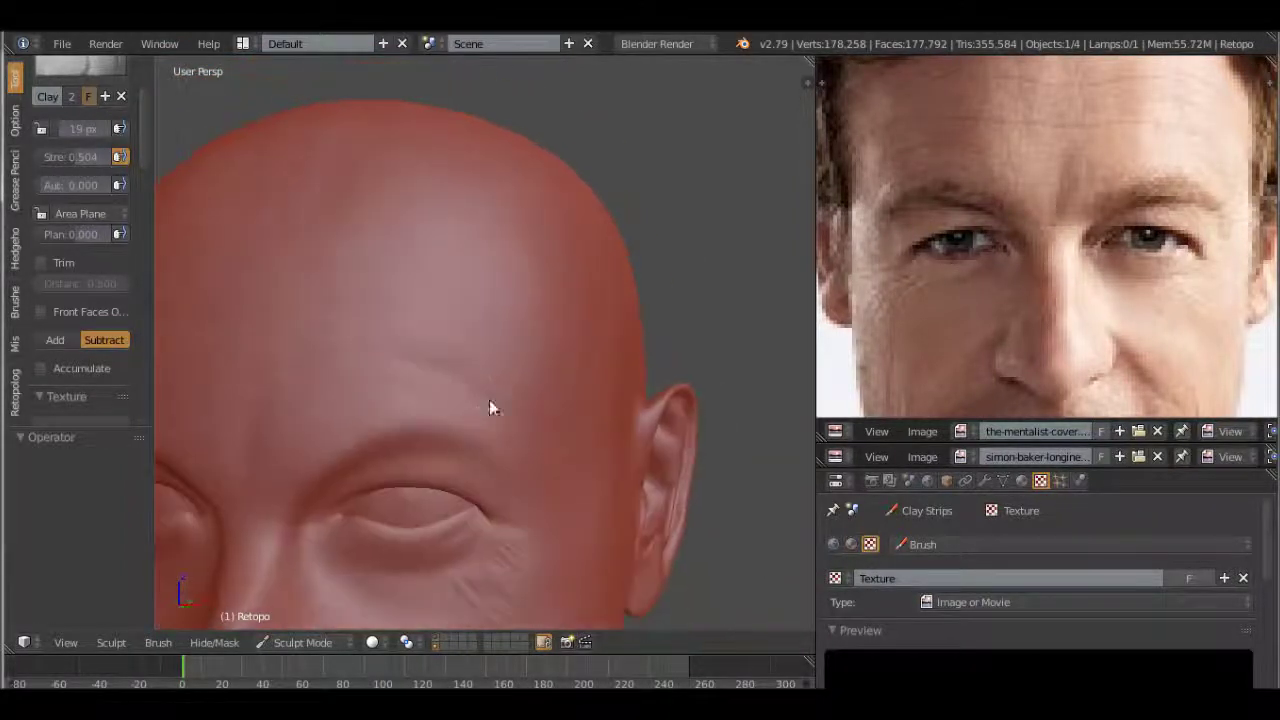
pyautogui.scroll(2, 440, 423)
pyautogui.click(80, 80)
pyautogui.click(72, 355)
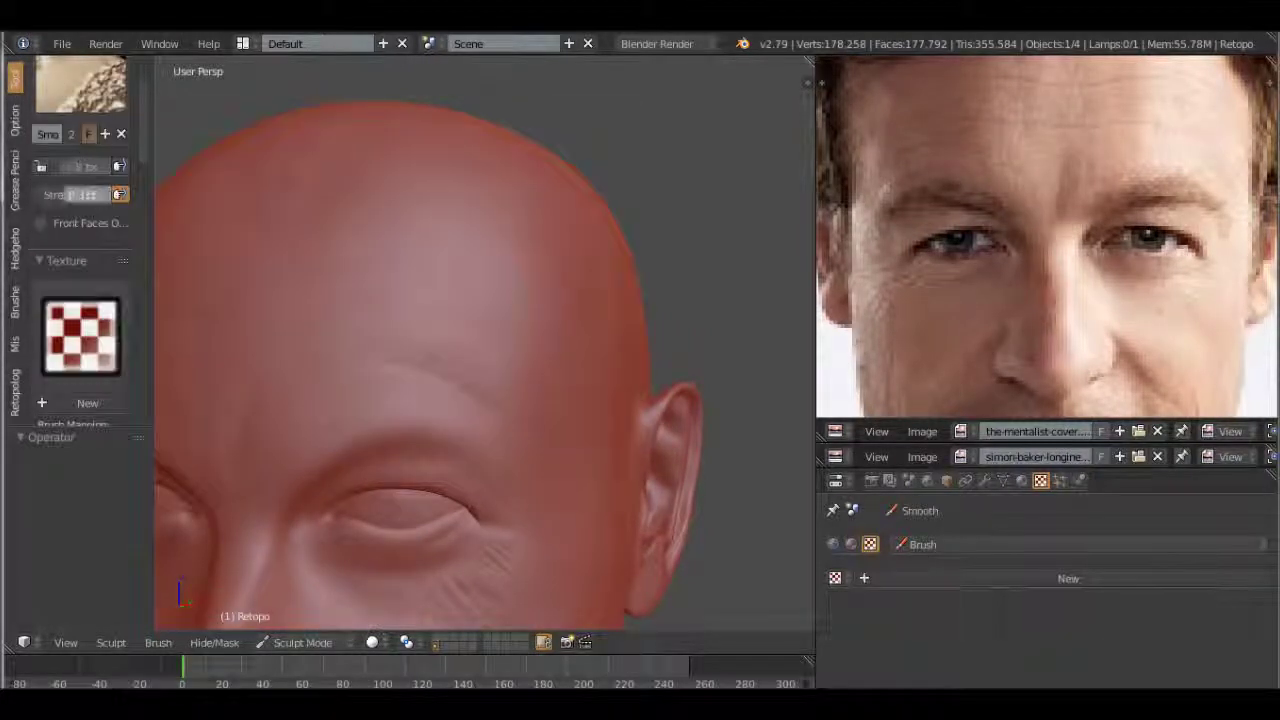
# Step: Turn the head near-frontal and enlarge the Smooth brush radius to 27 px
pyautogui.moveTo(551, 428)
pyautogui.mouseDown(button='middle')
pyautogui.moveTo(494, 434)
pyautogui.moveTo(439, 390)
pyautogui.moveTo(616, 368)
pyautogui.mouseUp(button='middle')
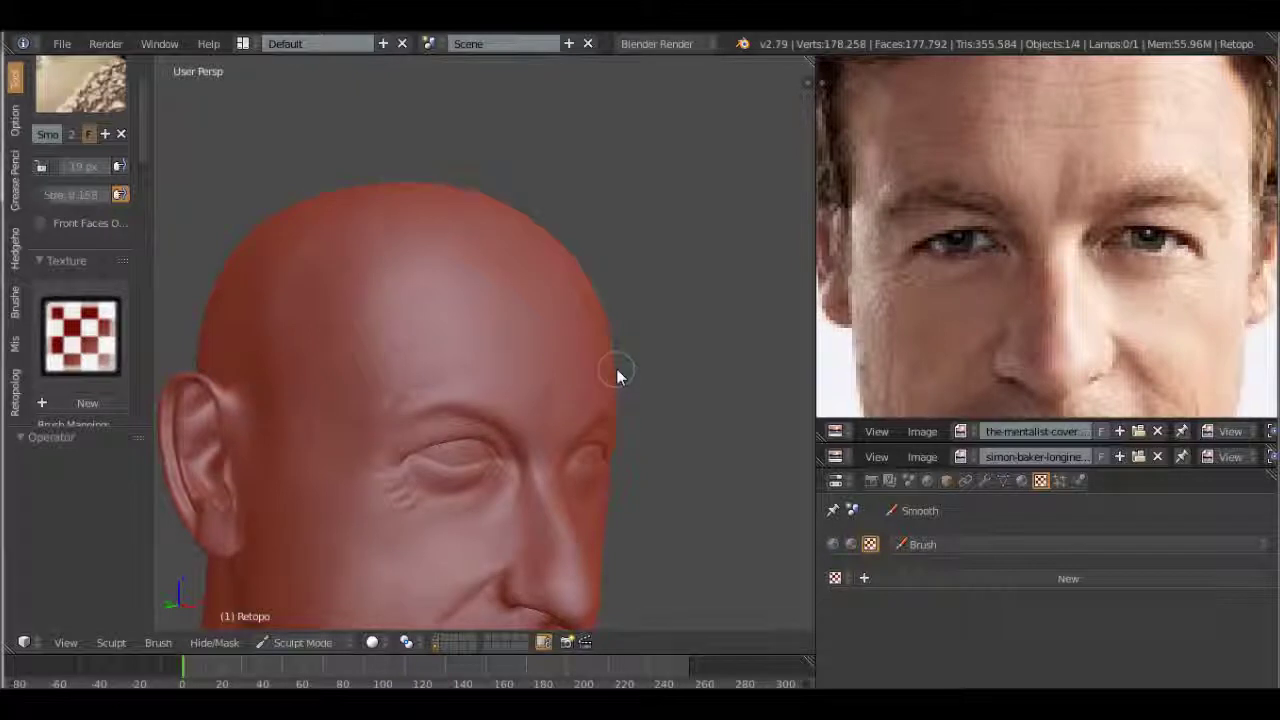
pyautogui.moveTo(414, 509)
pyautogui.mouseDown(button='middle')
pyautogui.moveTo(438, 451)
pyautogui.moveTo(520, 505)
pyautogui.mouseUp(button='middle')
pyautogui.moveTo(550, 393); pyautogui.dragTo(526, 451, button='middle')
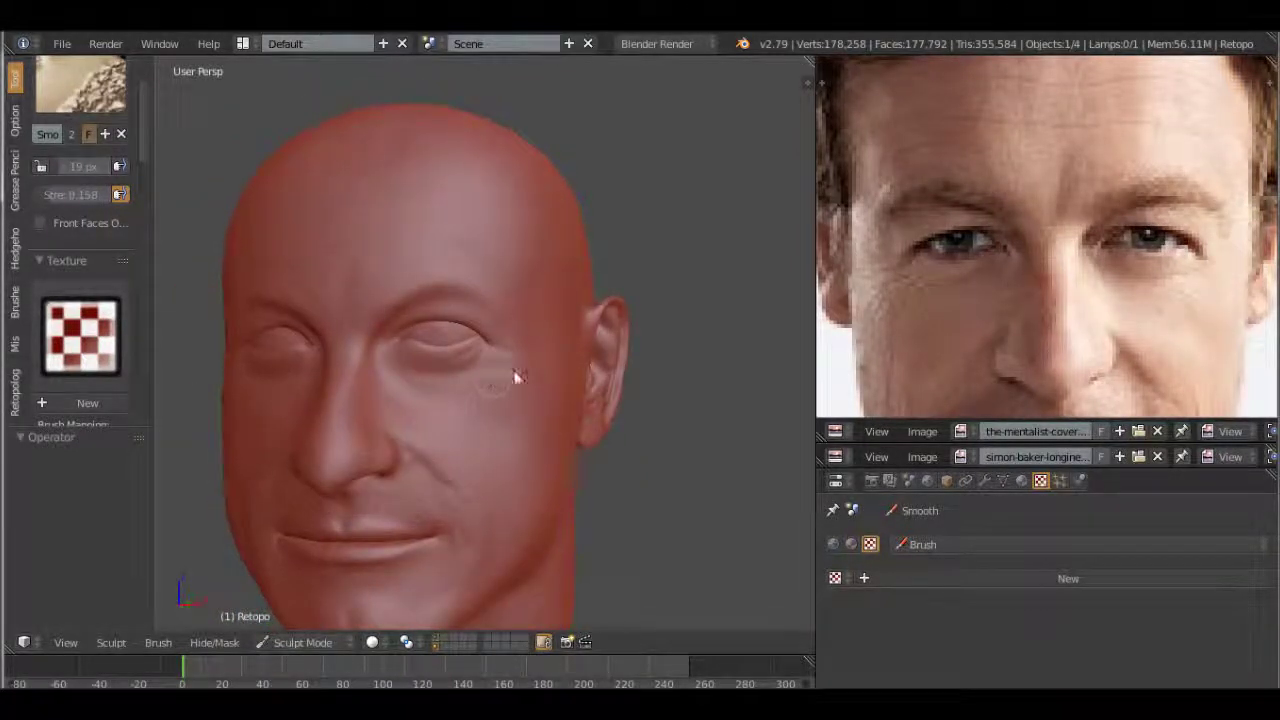
pyautogui.moveTo(403, 422); pyautogui.dragTo(480, 470, button='middle')
pyautogui.press('f')
pyautogui.click(505, 478)
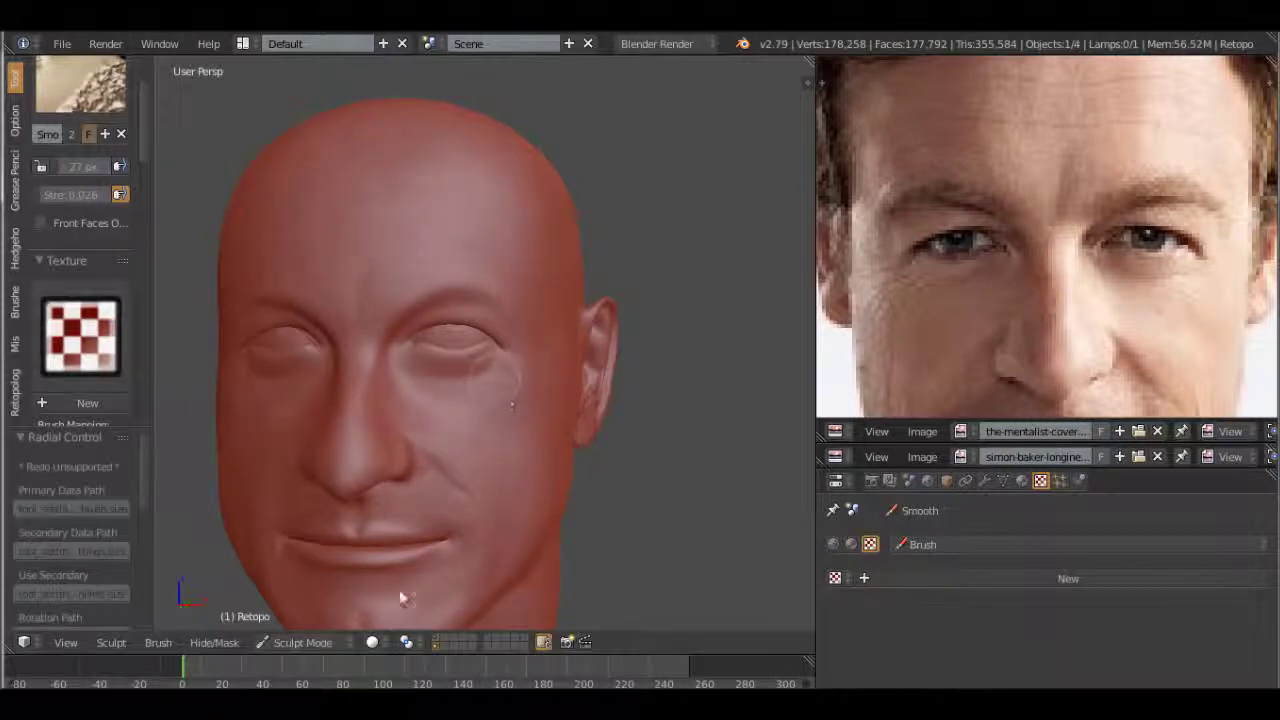
# Step: Gently smooth the face to remove the forehead wrinkles, then switch to the Crease brush
pyautogui.moveTo(500, 500)
pyautogui.mouseDown(button='middle')
pyautogui.moveTo(343, 486)
pyautogui.moveTo(471, 503)
pyautogui.moveTo(509, 443)
pyautogui.moveTo(436, 471)
pyautogui.mouseUp(button='middle')
pyautogui.moveTo(505, 600)
pyautogui.mouseDown(button='middle')
pyautogui.moveTo(508, 571)
pyautogui.moveTo(362, 385)
pyautogui.mouseUp(button='middle')
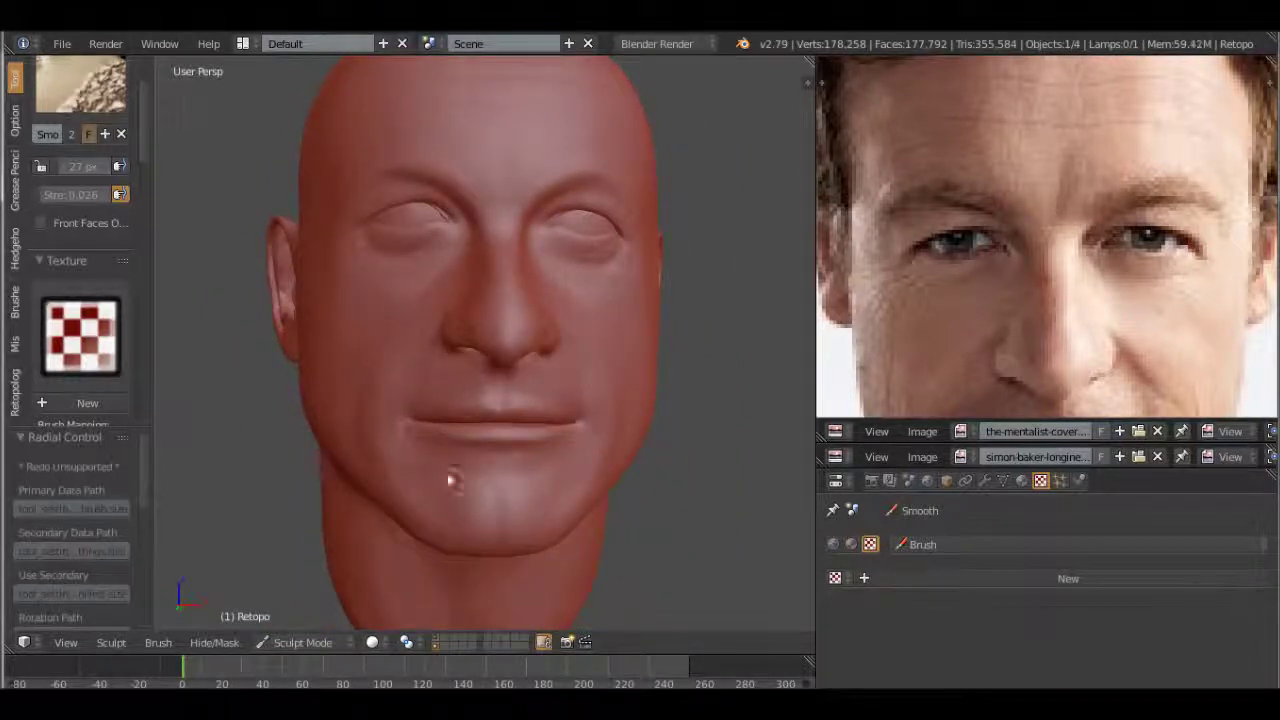
pyautogui.moveTo(325, 350)
pyautogui.mouseDown(button='middle')
pyautogui.moveTo(391, 409)
pyautogui.moveTo(469, 290)
pyautogui.mouseUp(button='middle')
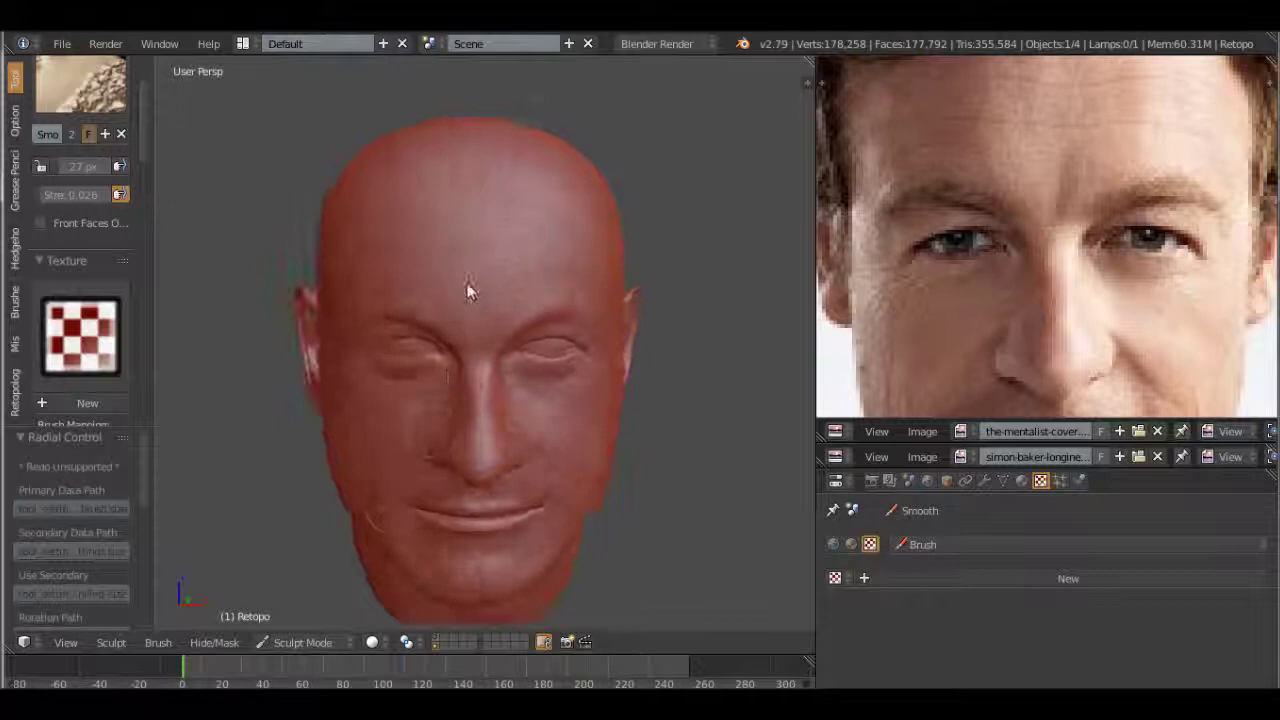
pyautogui.scroll(-4, 440, 350)
pyautogui.scroll(4, 520, 440)
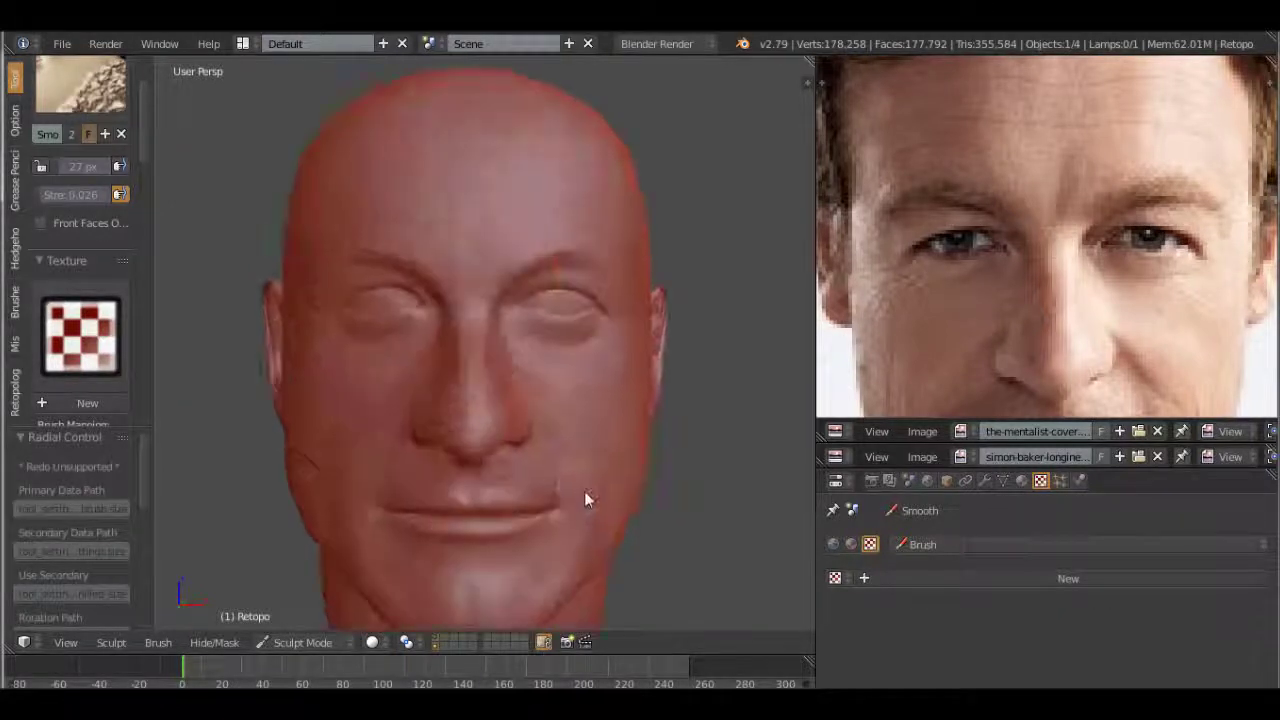
pyautogui.scroll(-1, 585, 505)
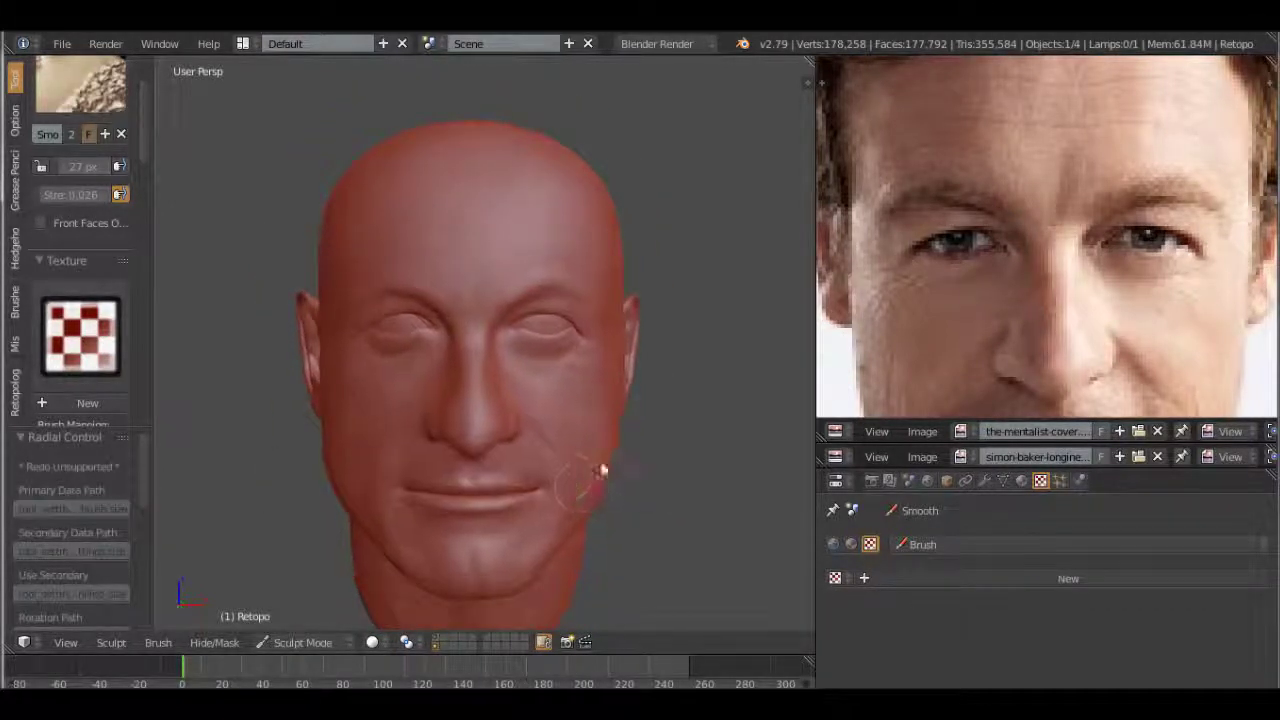
pyautogui.moveTo(600, 466)
pyautogui.mouseDown(button='middle')
pyautogui.moveTo(639, 378)
pyautogui.moveTo(629, 443)
pyautogui.mouseUp(button='middle')
pyautogui.scroll(2, 640, 443)
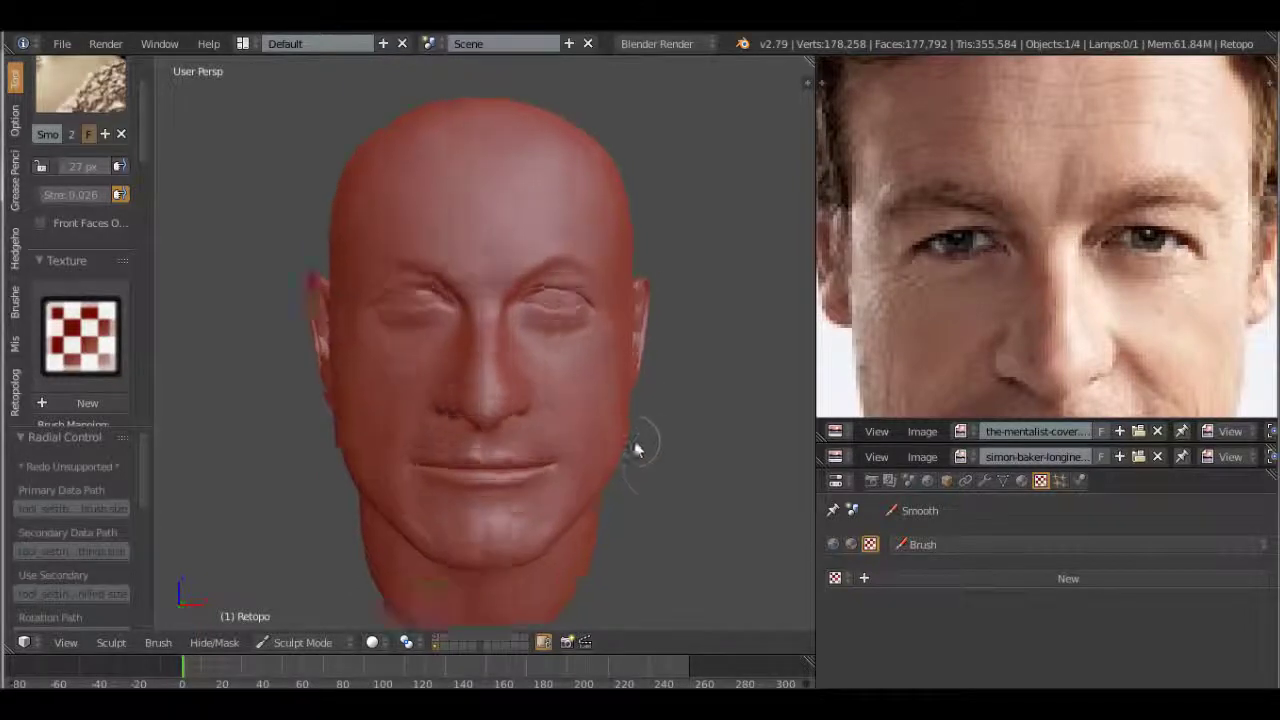
pyautogui.scroll(4, 643, 480)
pyautogui.scroll(-4, 610, 465)
pyautogui.click(80, 85)
pyautogui.click(373, 178)
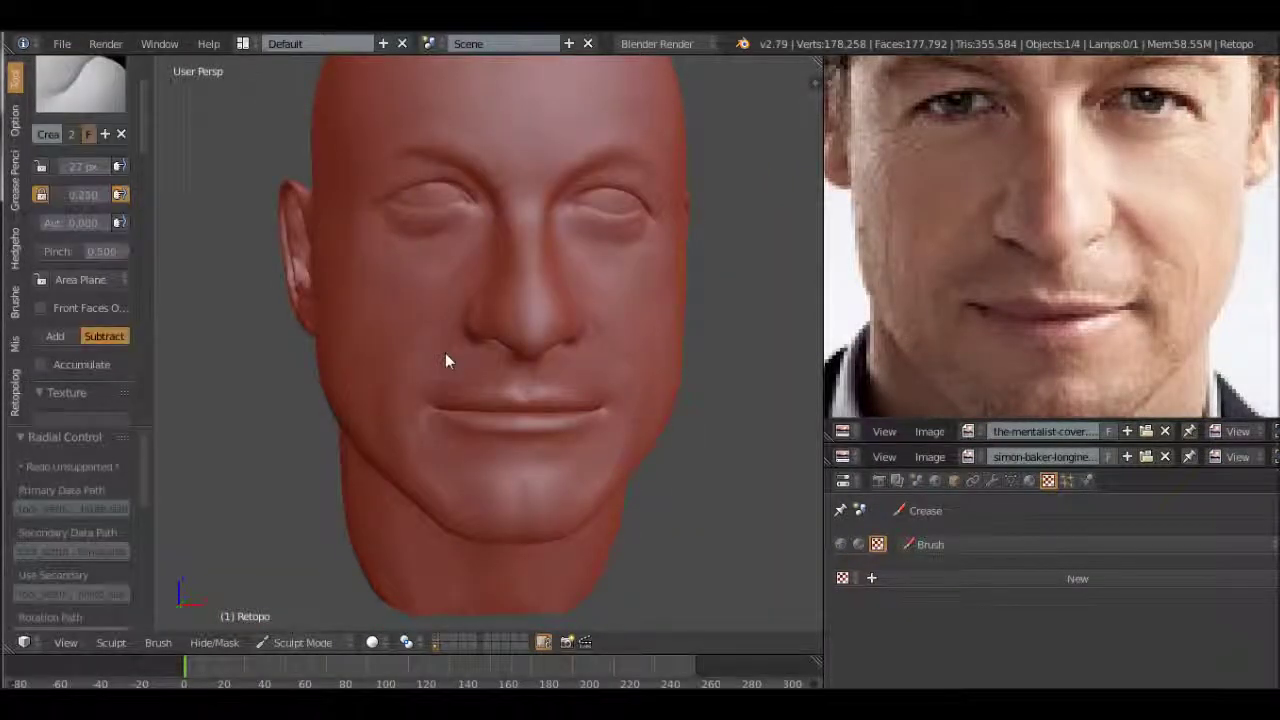
# Step: Shrink the Crease brush radius to 11 px, then to 8 px
pyautogui.scroll(3, 470, 420)
pyautogui.scroll(2, 540, 495)
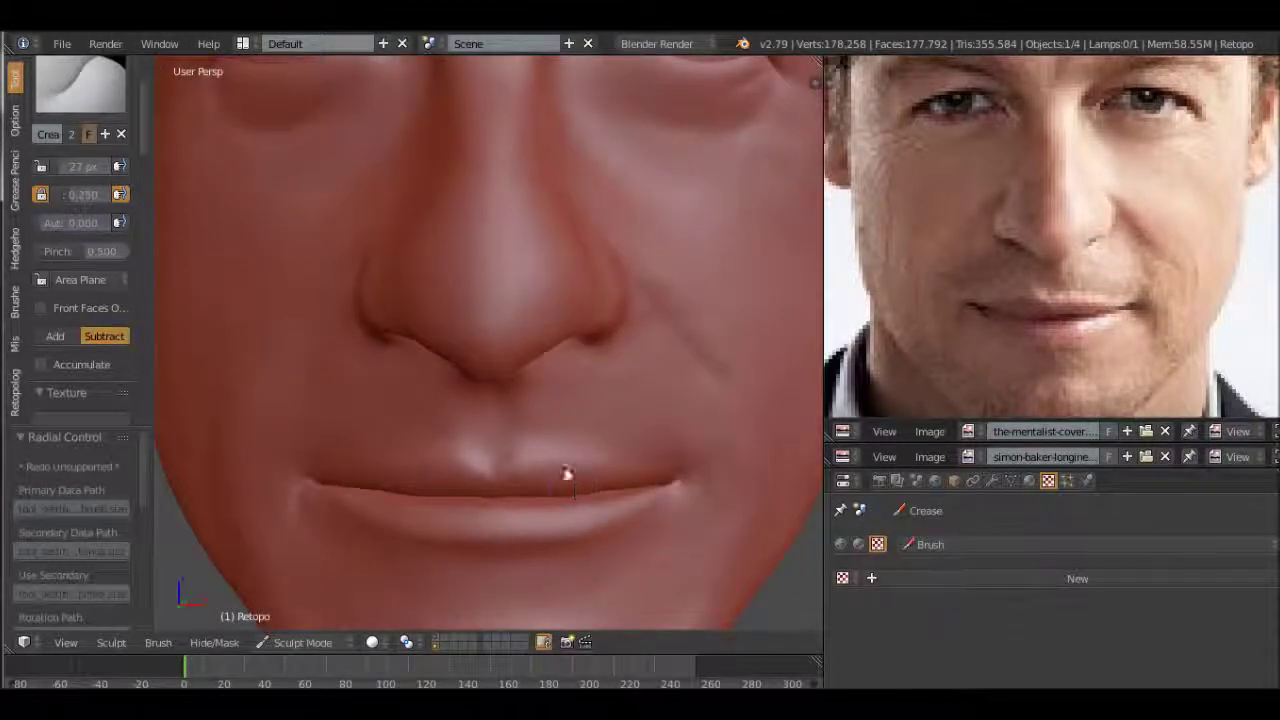
pyautogui.press('f')
pyautogui.click(586, 386)
pyautogui.scroll(2, 600, 400)
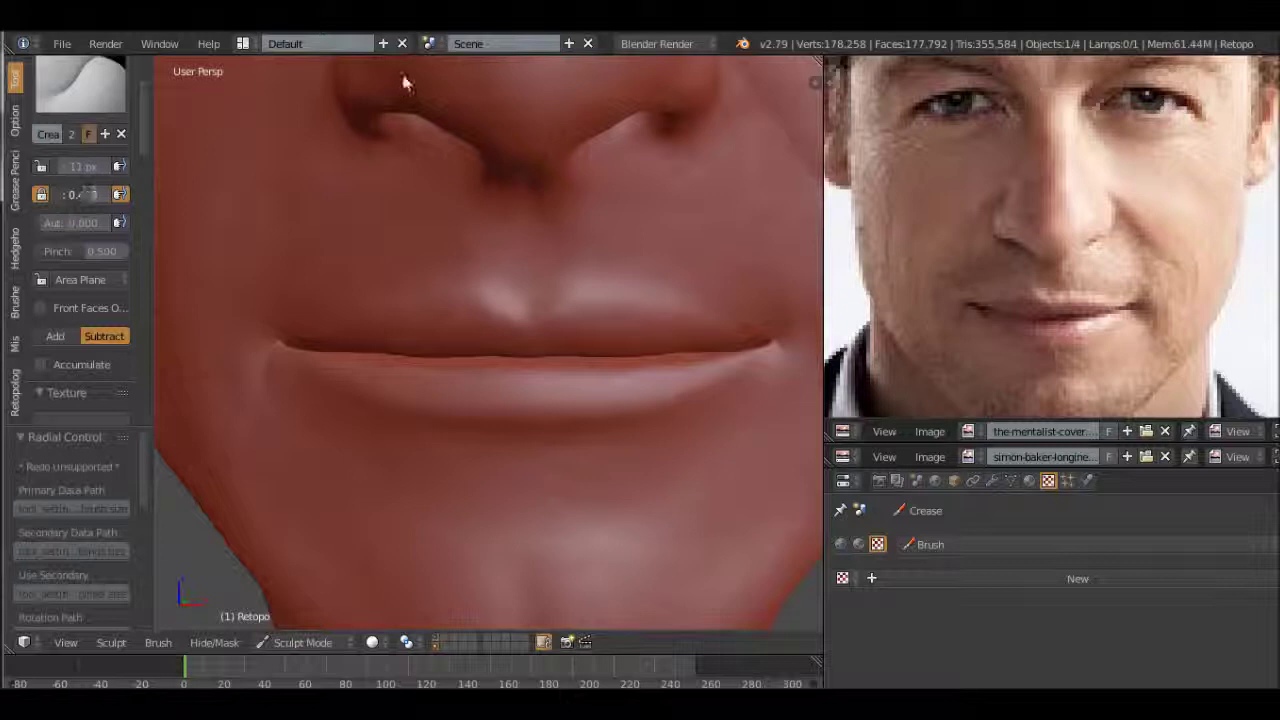
pyautogui.press('f')
pyautogui.click(535, 380)
# Step: With Pinch at 0.625, carve a sharper, deeper crease along the line between the lips
pyautogui.scroll(-3, 70, 260)
pyautogui.scroll(-6, 58, 228)
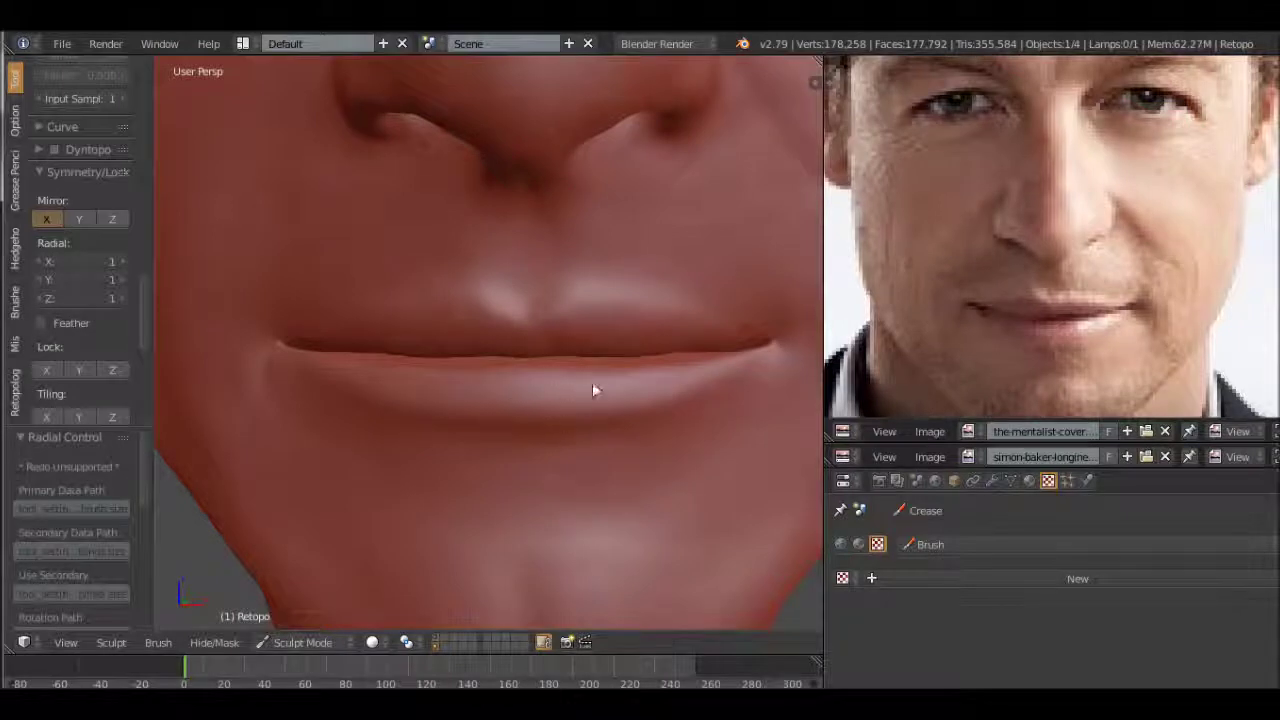
pyautogui.scroll(5, 129, 137)
pyautogui.scroll(3, 126, 142)
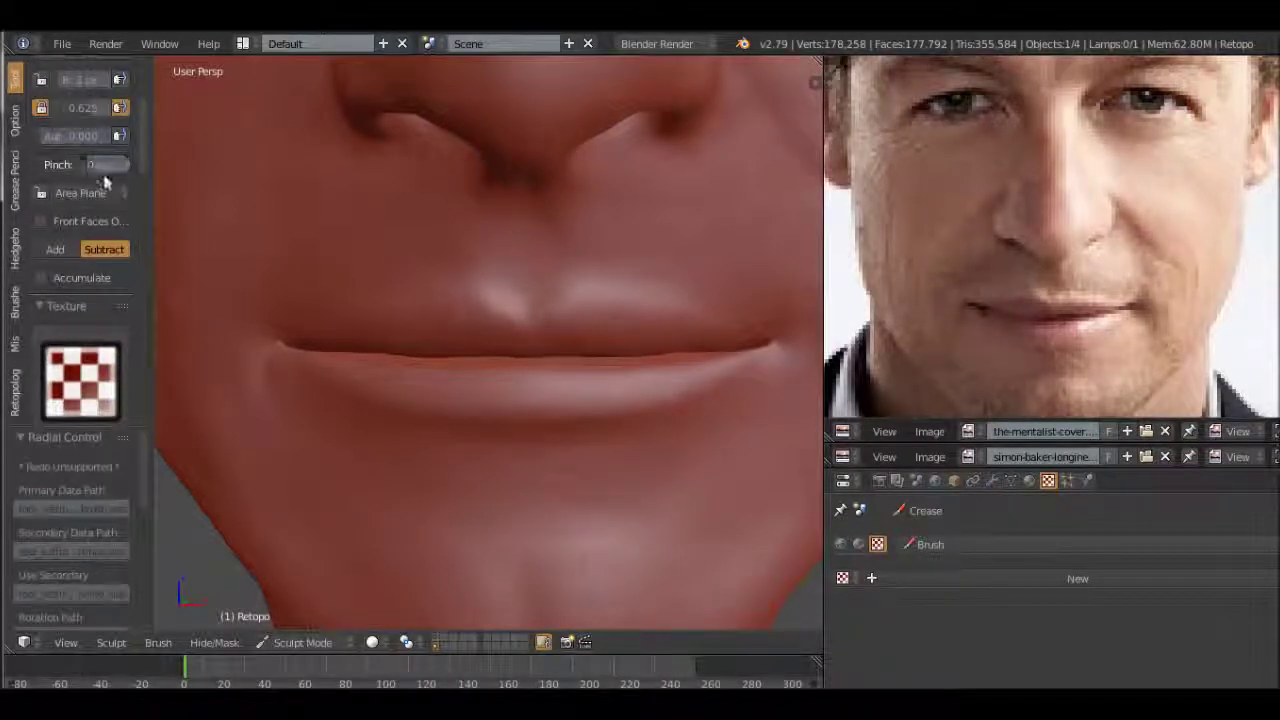
pyautogui.scroll(2, 617, 422)
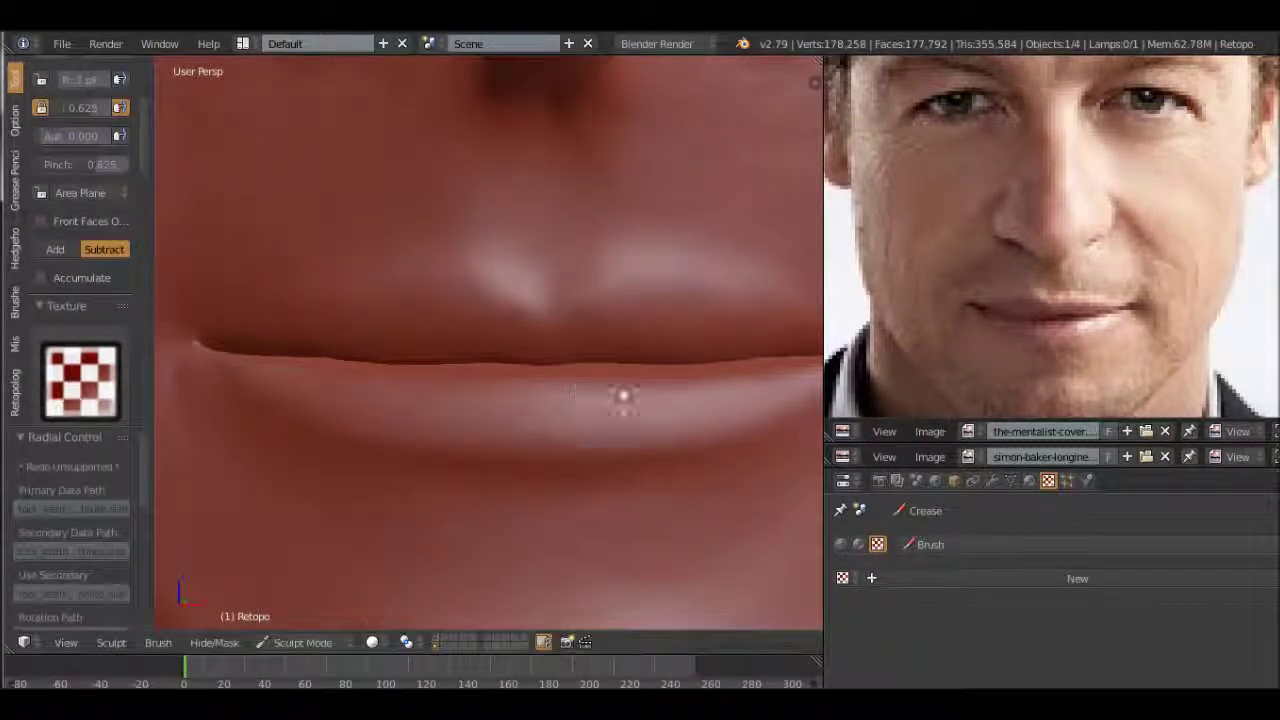
pyautogui.scroll(-5, 660, 360)
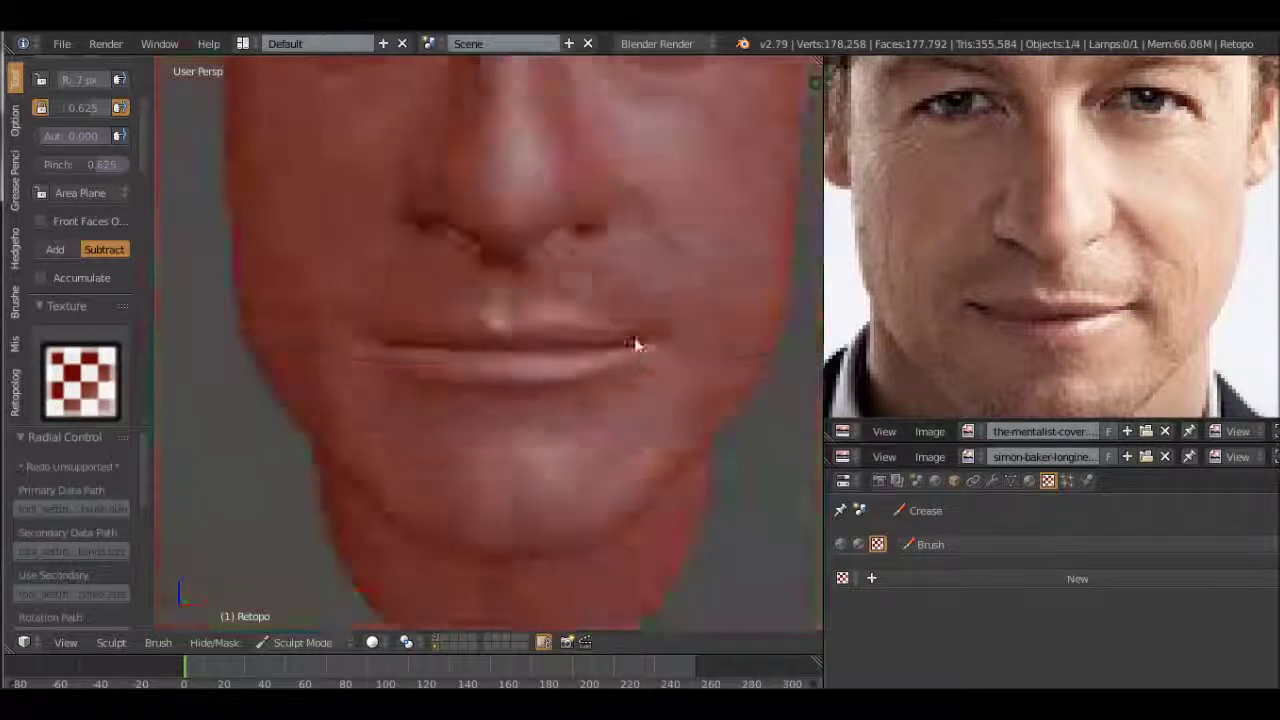
pyautogui.scroll(7, 620, 420)
pyautogui.scroll(-1, 580, 430)
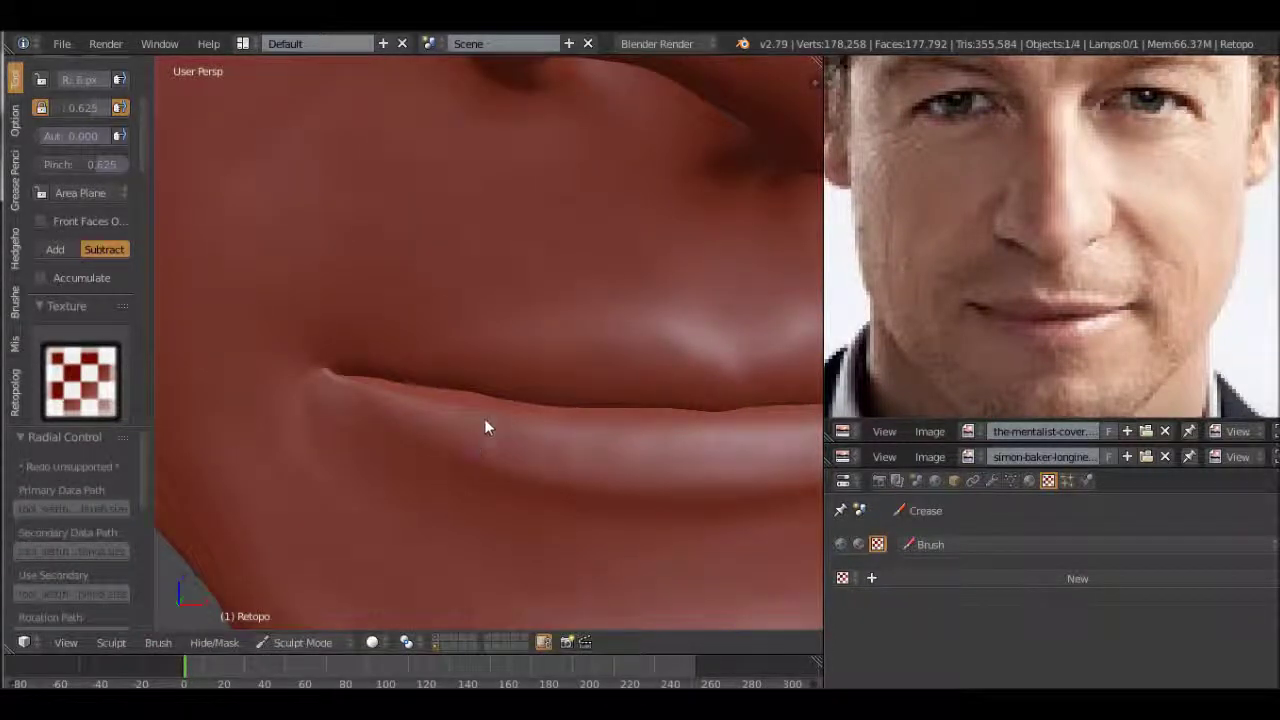
pyautogui.scroll(-3, 484, 418)
pyautogui.scroll(2, 651, 274)
pyautogui.scroll(3, 591, 247)
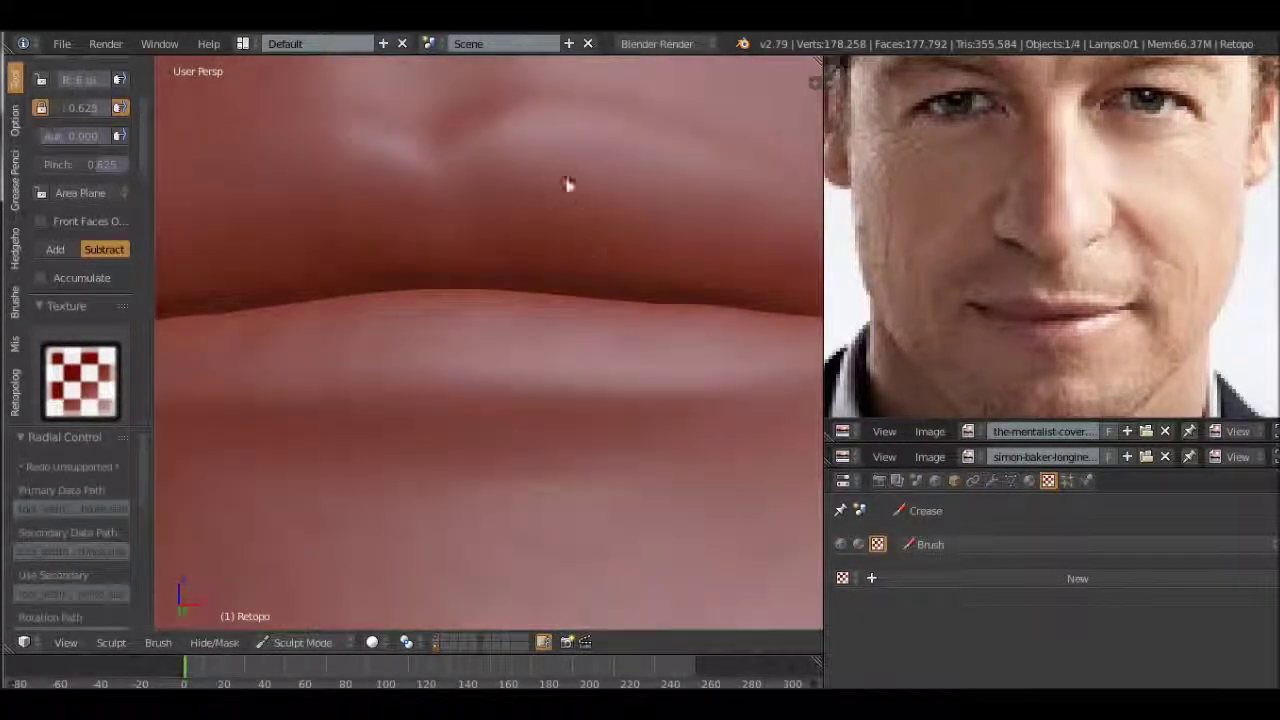
pyautogui.scroll(-2, 700, 290)
pyautogui.scroll(2, 590, 240)
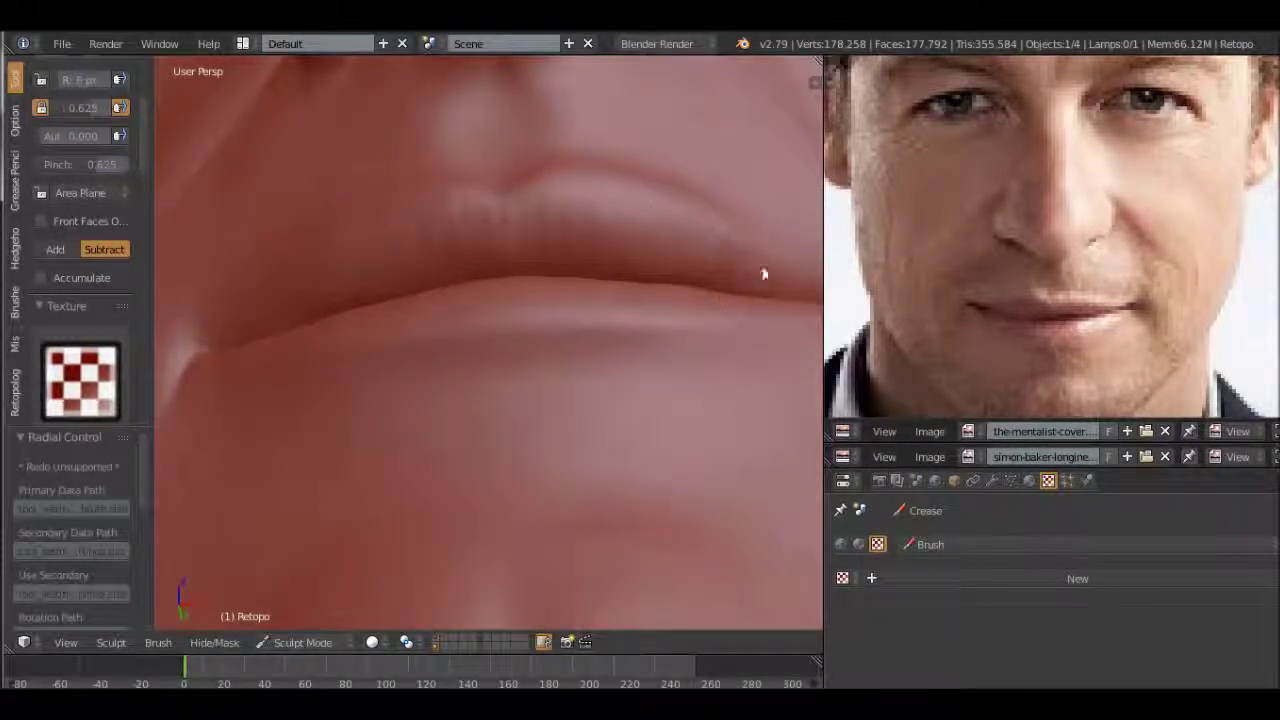
pyautogui.scroll(-5, 700, 330)
pyautogui.scroll(3, 663, 380)
pyautogui.scroll(2, 680, 351)
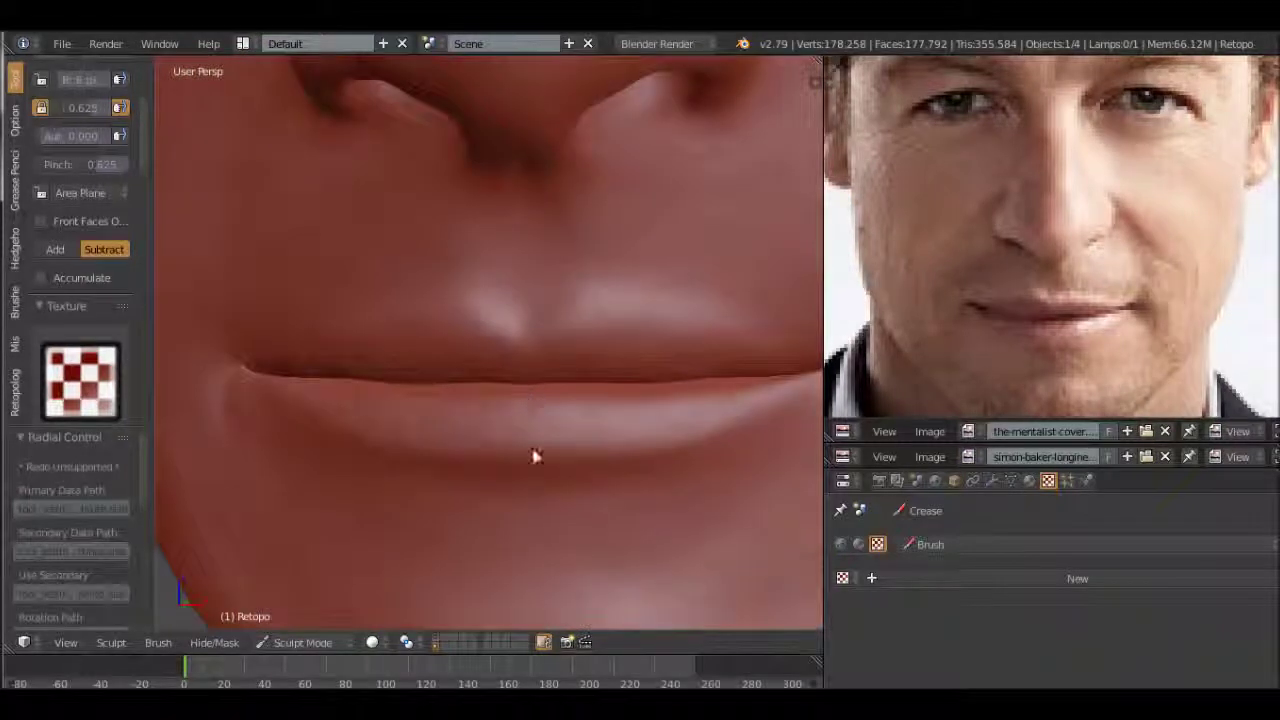
pyautogui.scroll(-3, 699, 420)
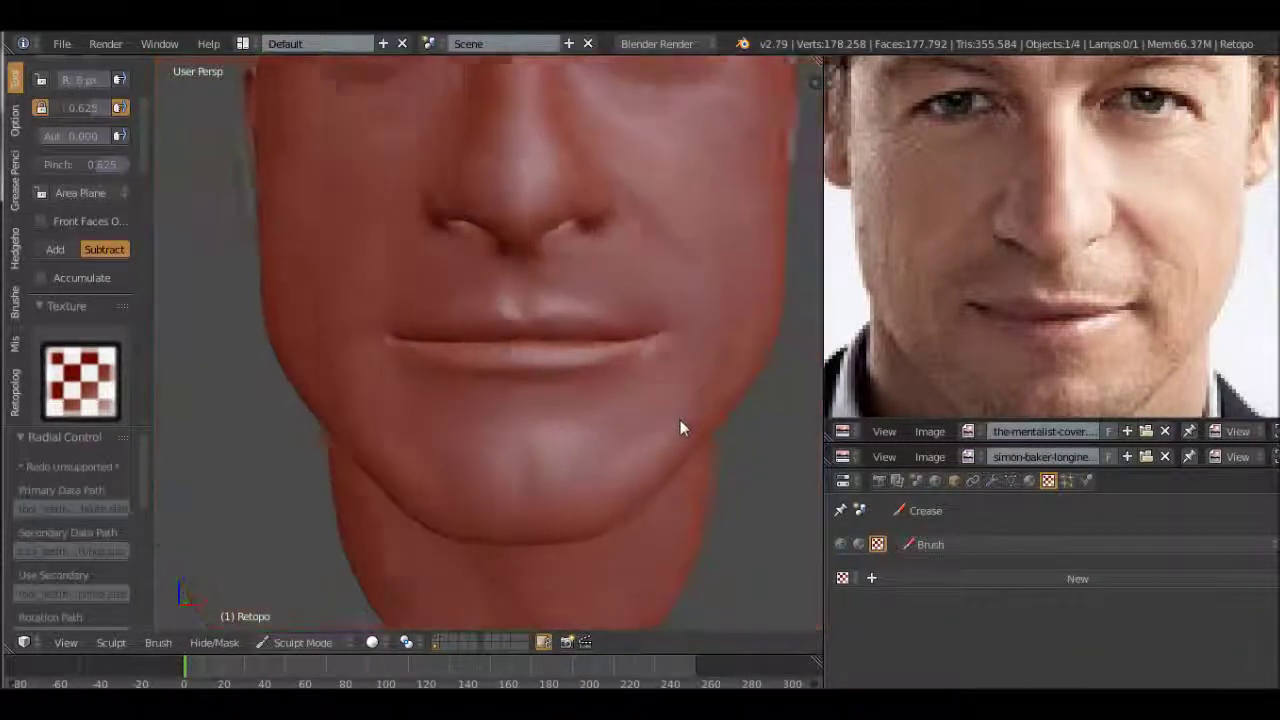
pyautogui.scroll(-4, 671, 425)
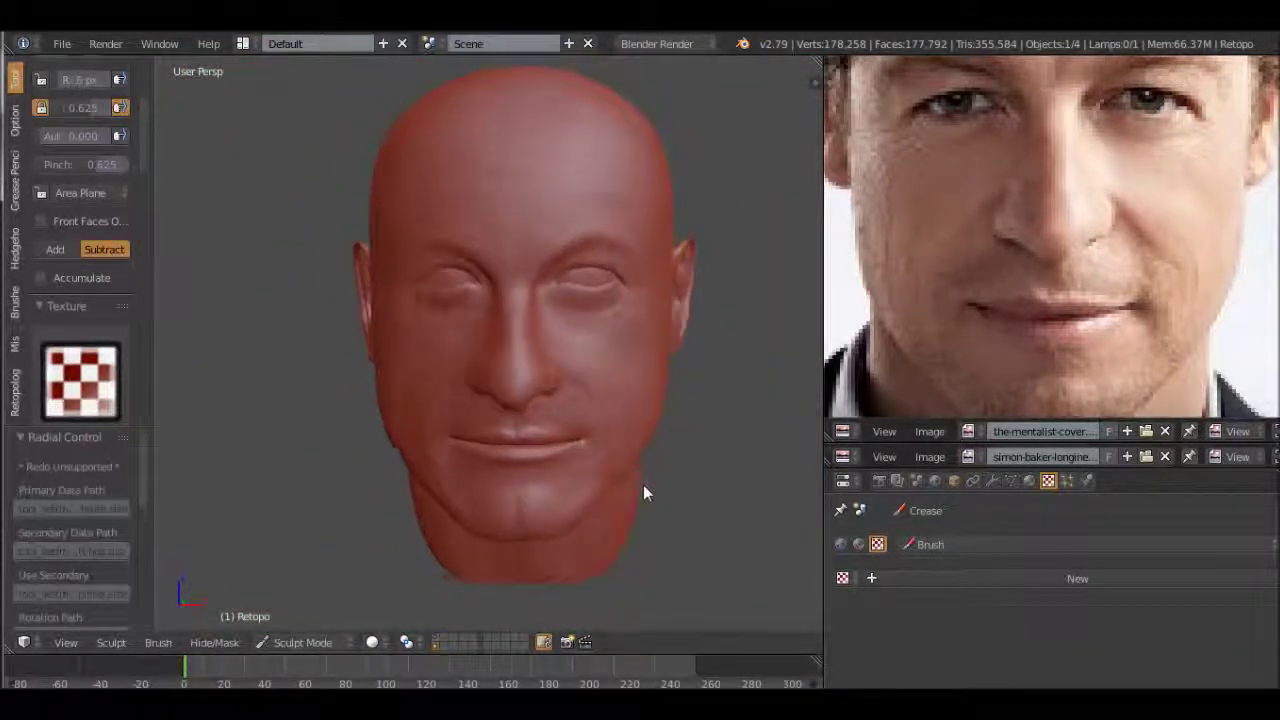
pyautogui.moveTo(651, 490)
pyautogui.mouseDown(button='middle')
pyautogui.moveTo(480, 460)
pyautogui.moveTo(777, 440)
pyautogui.moveTo(594, 466)
pyautogui.moveTo(655, 483)
pyautogui.mouseUp(button='middle')
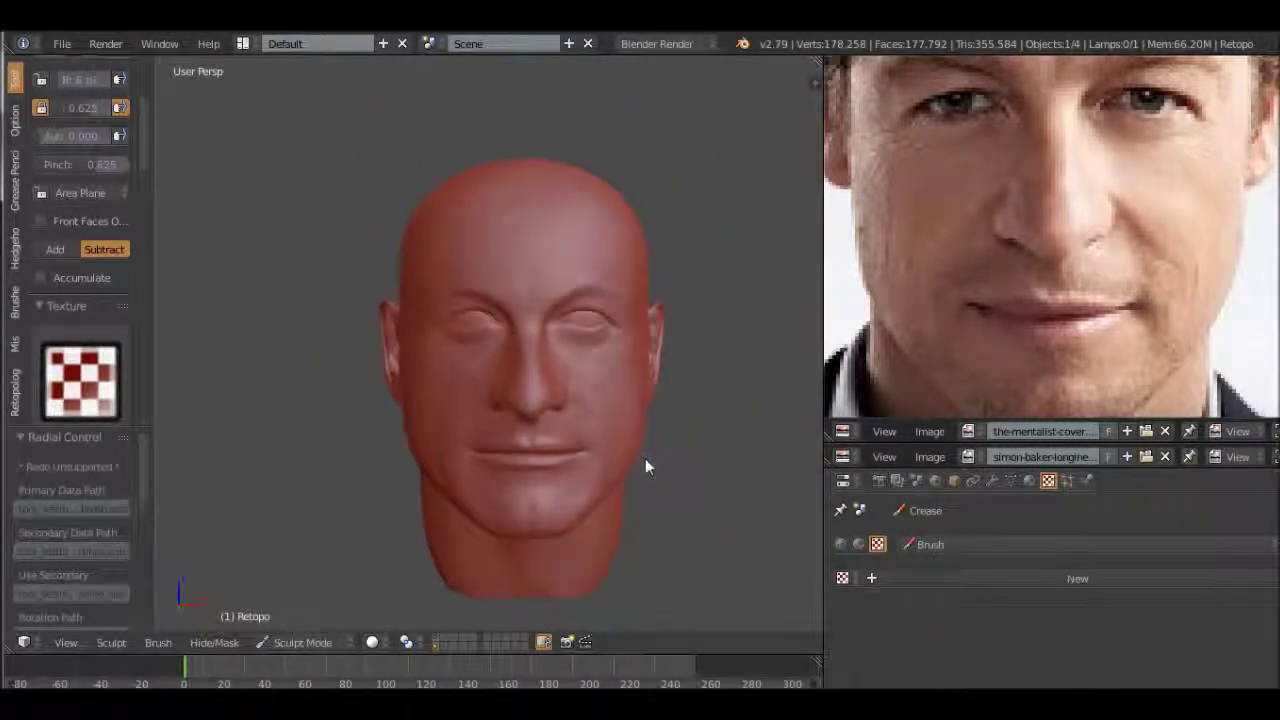